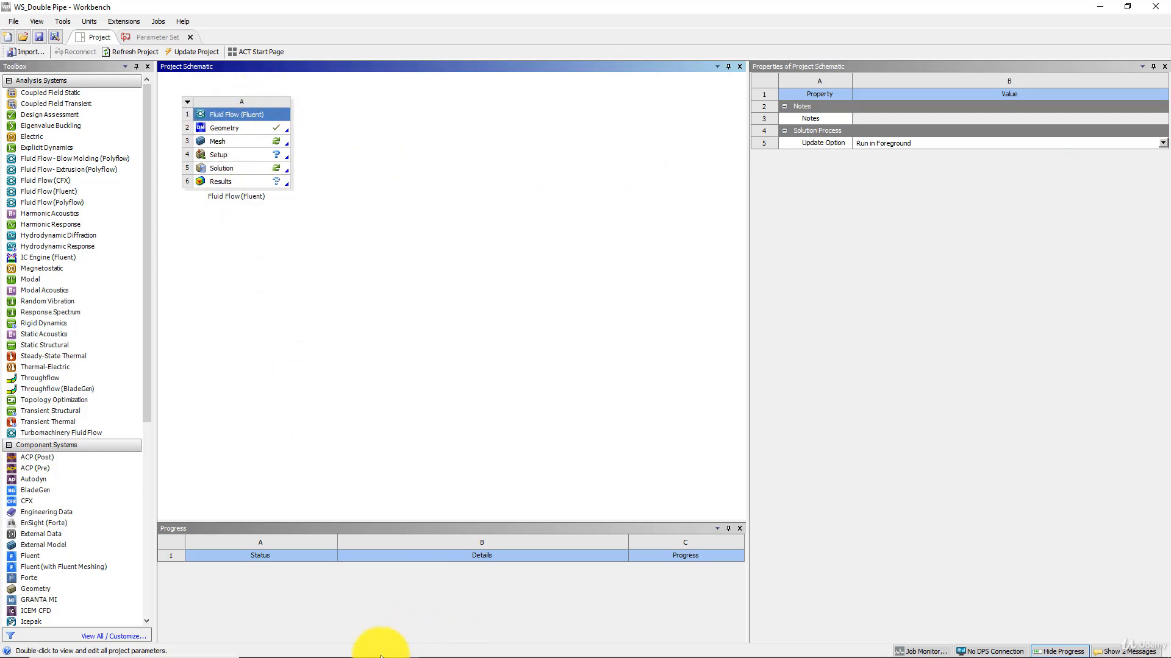
Switch to the DesignModeler window containing the double-pipe geometry.
{"action": "mouse_move", "coordinate": [382, 652]}
{"action": "left_click", "coordinate": [434, 646]}
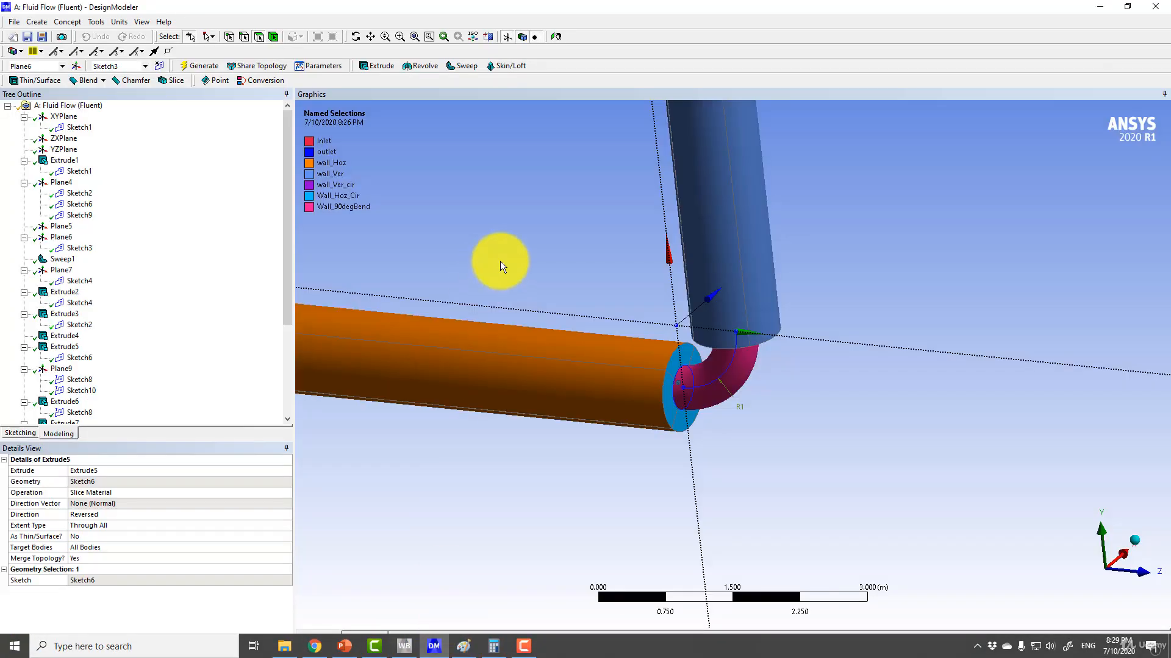
{"action": "scroll", "coordinate": [525, 247], "scroll_direction": "up", "scroll_amount": 2}
{"action": "middle_click_drag", "start_coordinate": [509, 258], "coordinate": [678, 247], "text": "ctrl"}
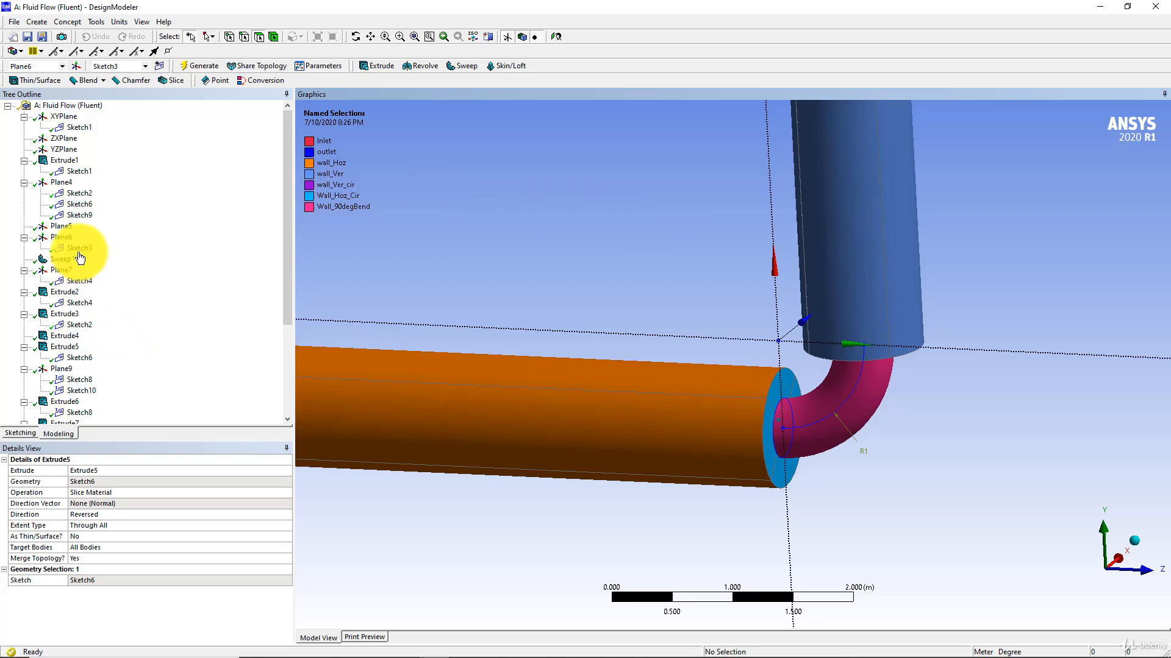
{"action": "left_click", "coordinate": [66, 292]}
{"action": "left_click", "coordinate": [108, 528]}
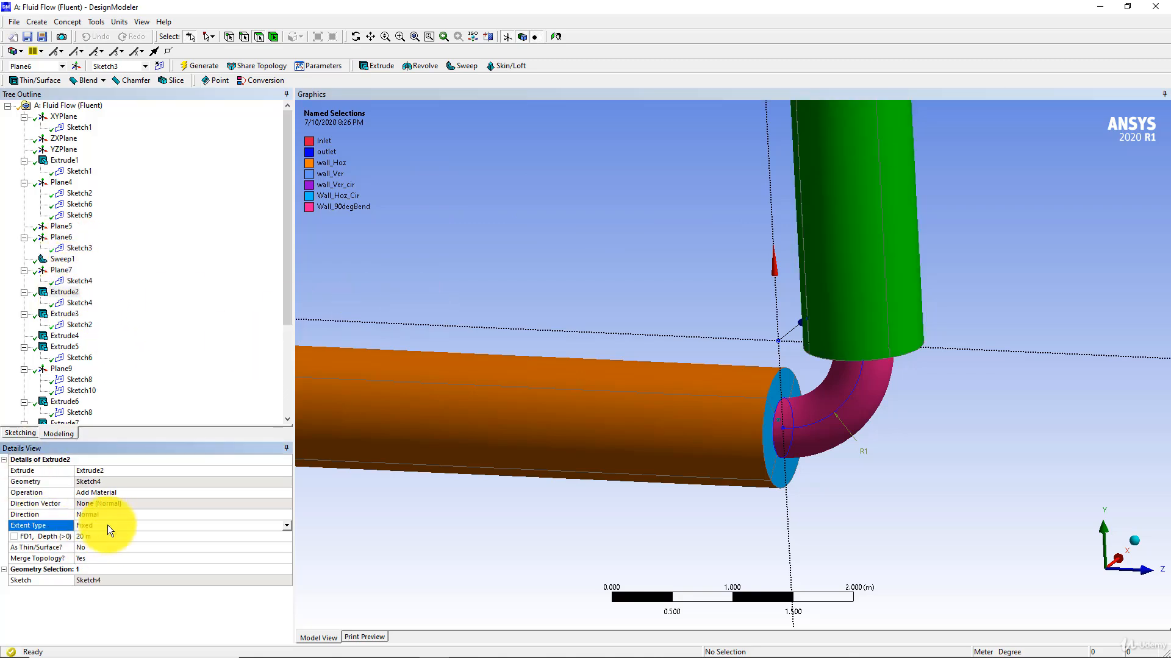
{"action": "left_click", "coordinate": [103, 536]}
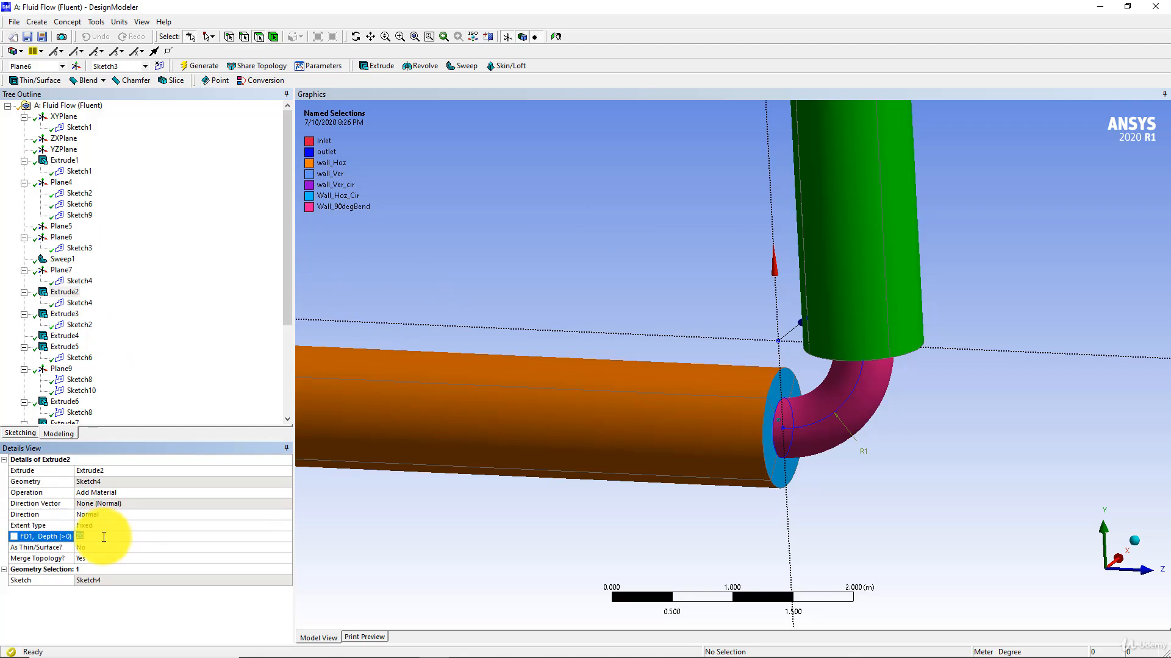
{"action": "left_click", "coordinate": [12, 537]}
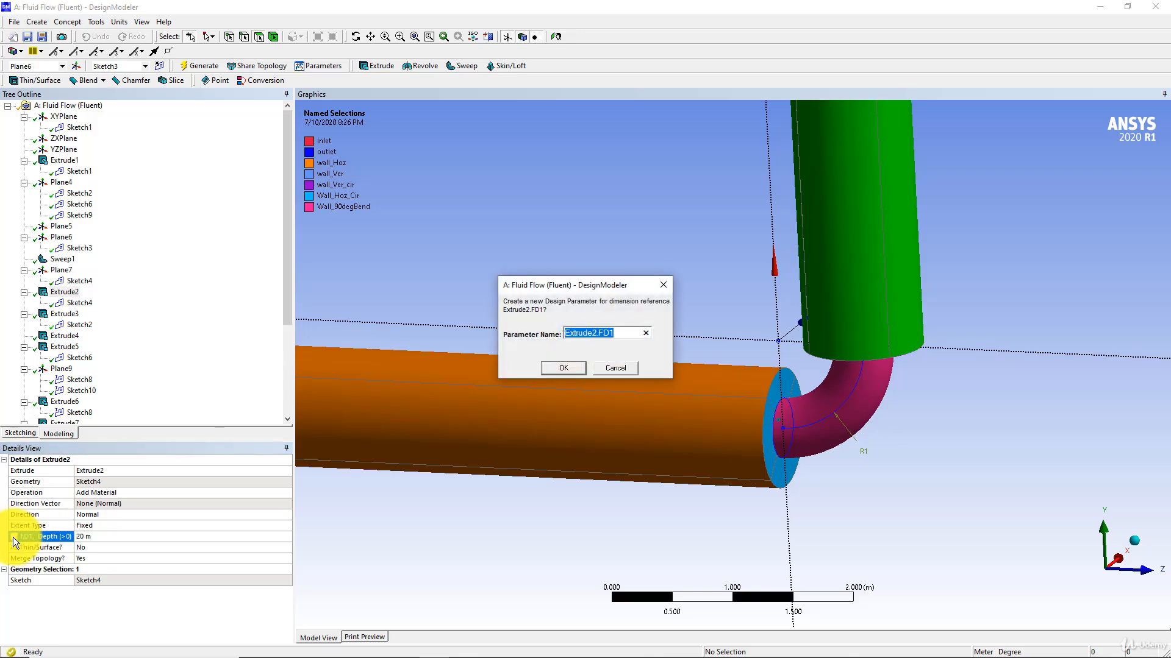
{"action": "left_click", "coordinate": [619, 366]}
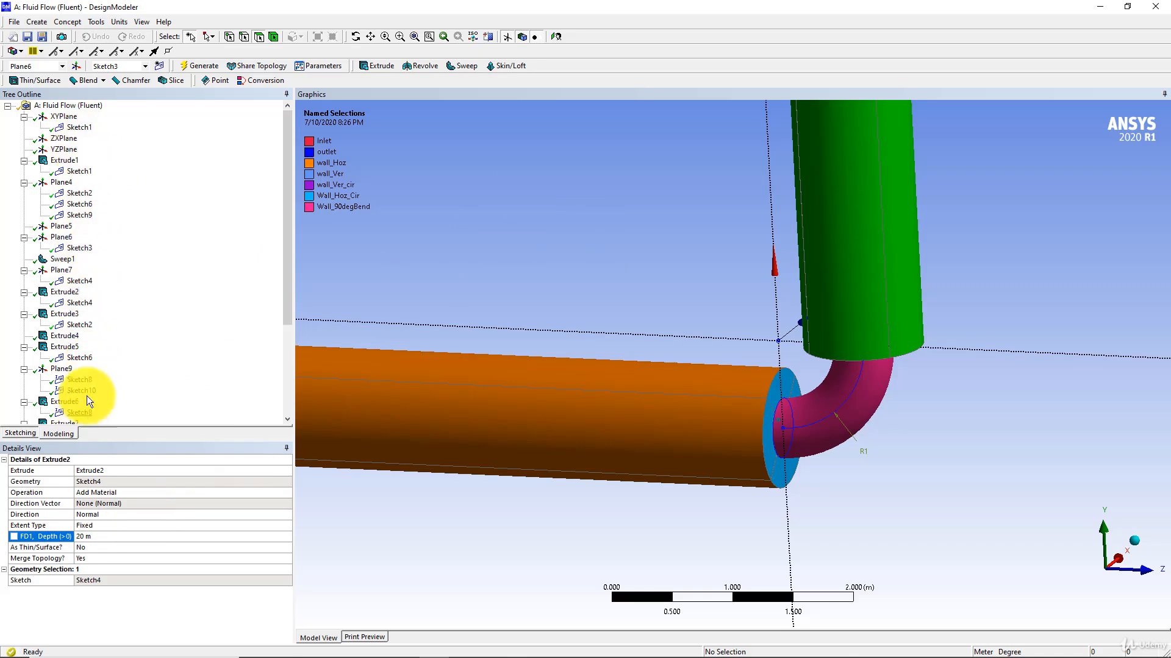
Set the depth of Extrude2, the vertical pipe, to 40 m and regenerate the model.
{"action": "left_click", "coordinate": [80, 412]}
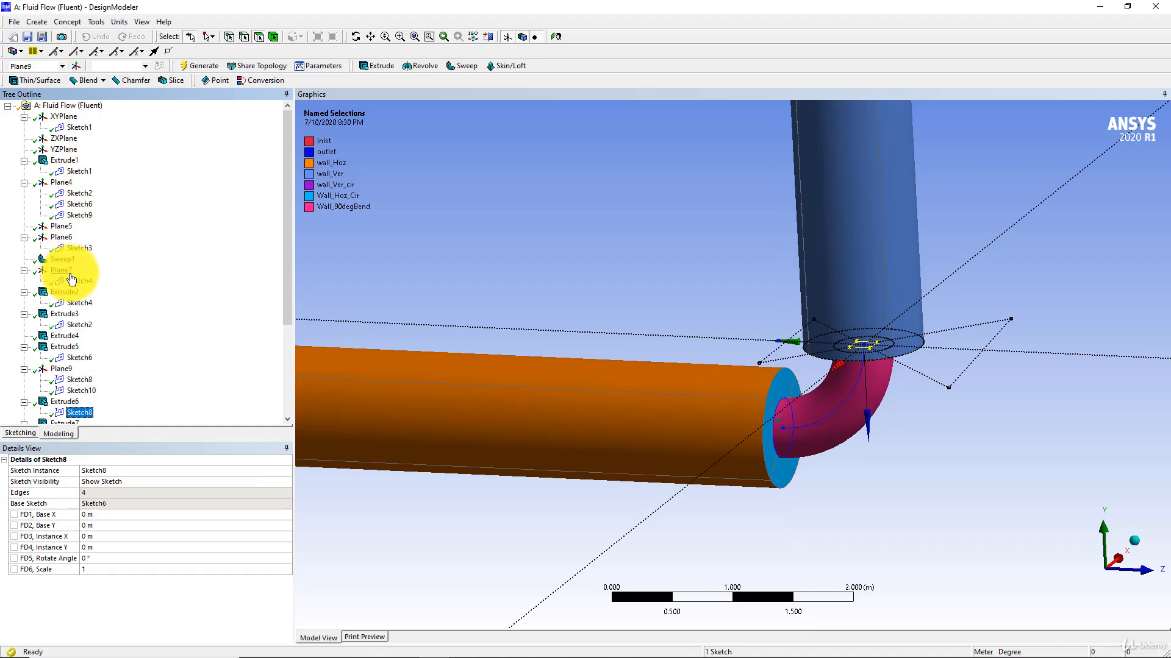
{"action": "double_click", "coordinate": [67, 293]}
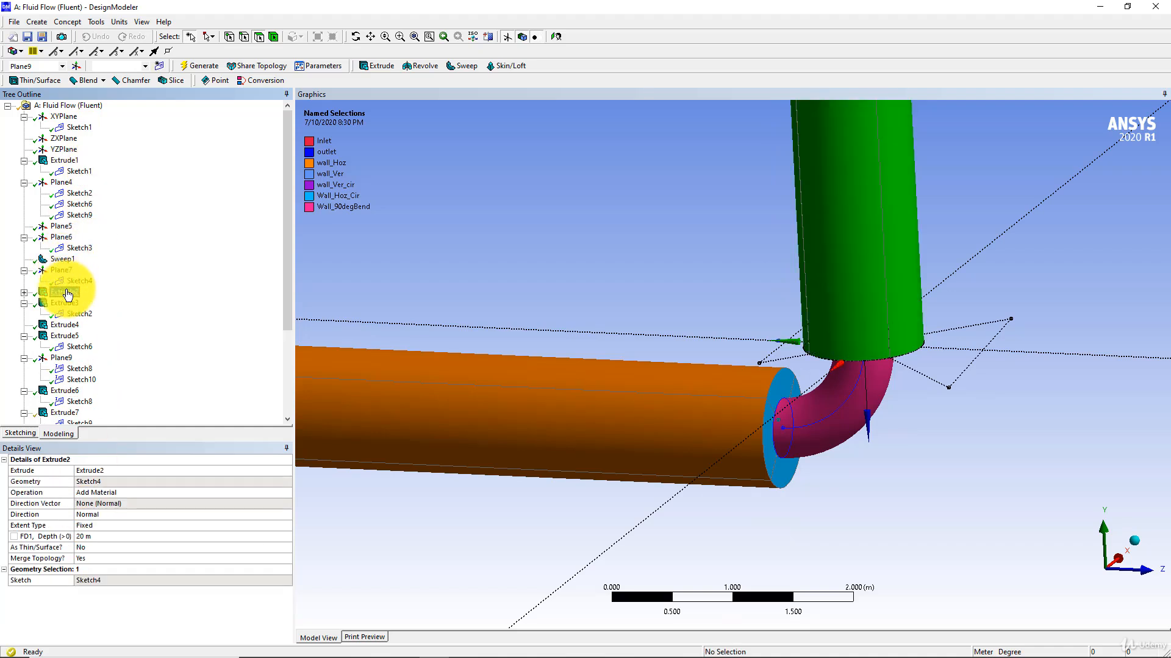
{"action": "left_click", "coordinate": [25, 293]}
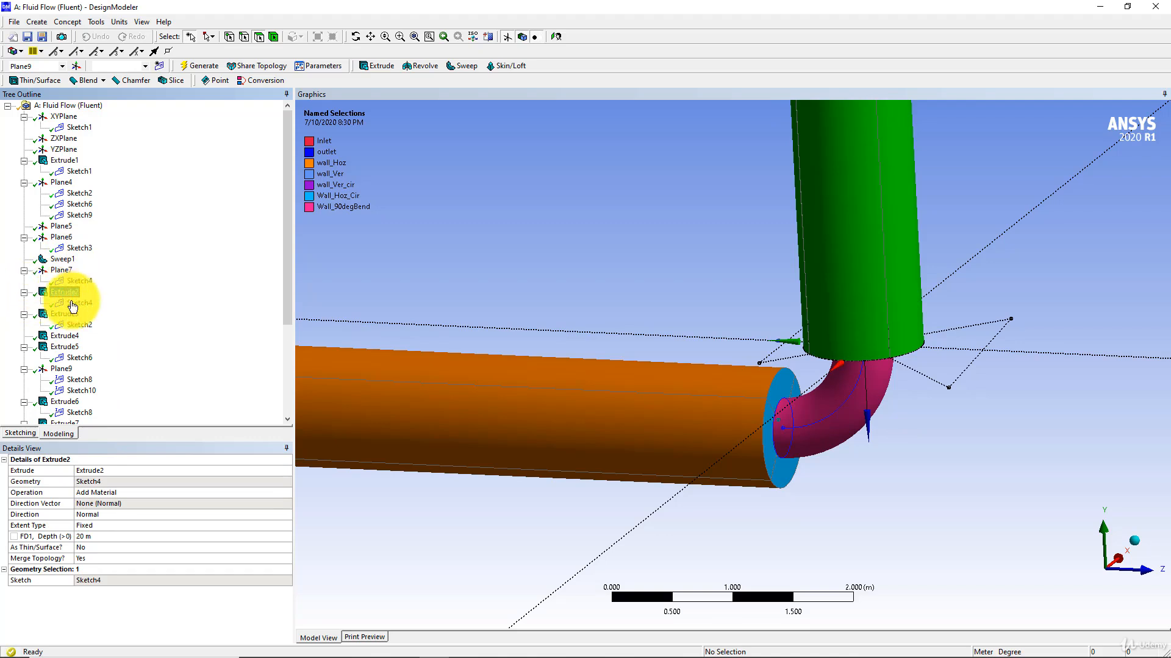
{"action": "left_click", "coordinate": [108, 534]}
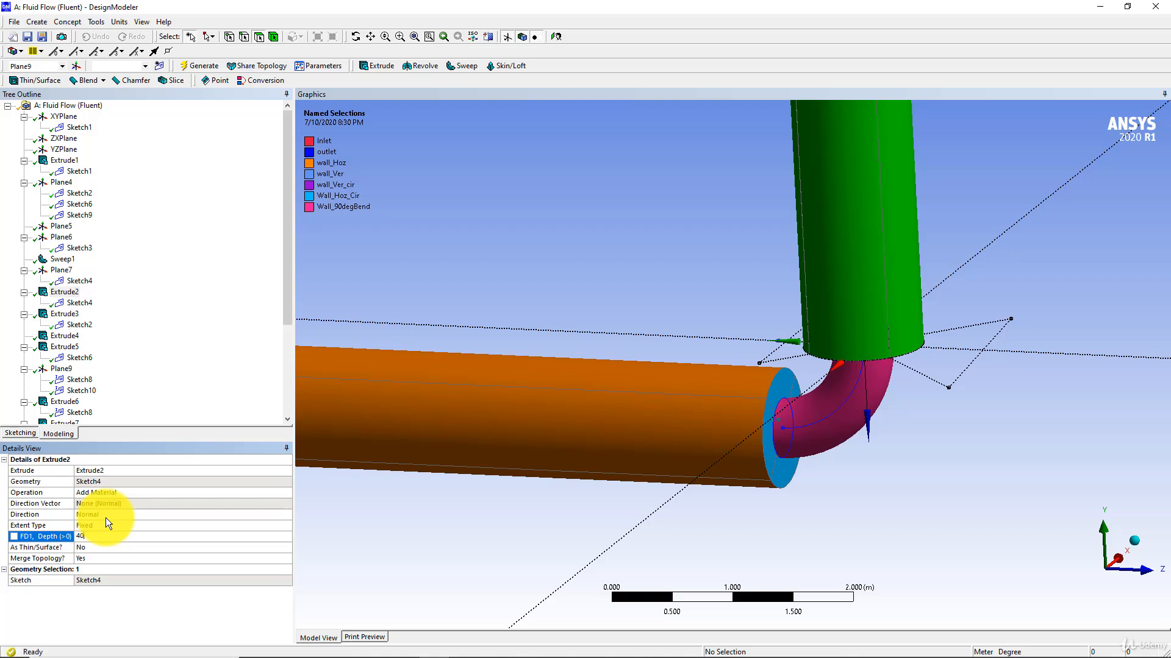
{"action": "key", "text": "Return"}
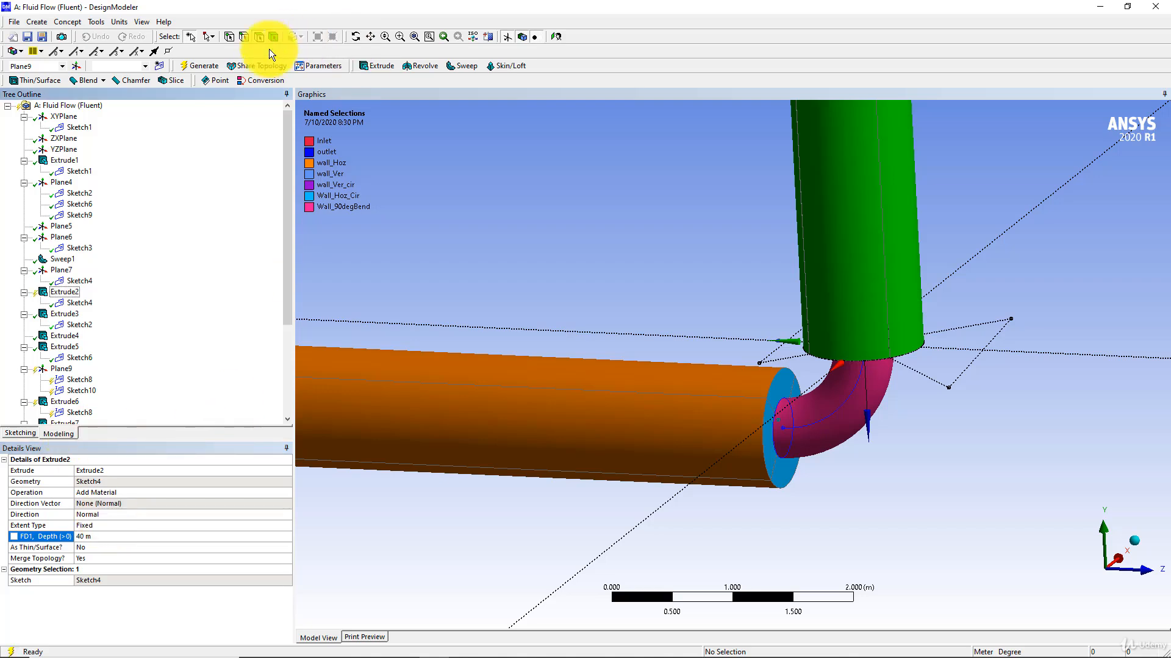
{"action": "left_click", "coordinate": [196, 65]}
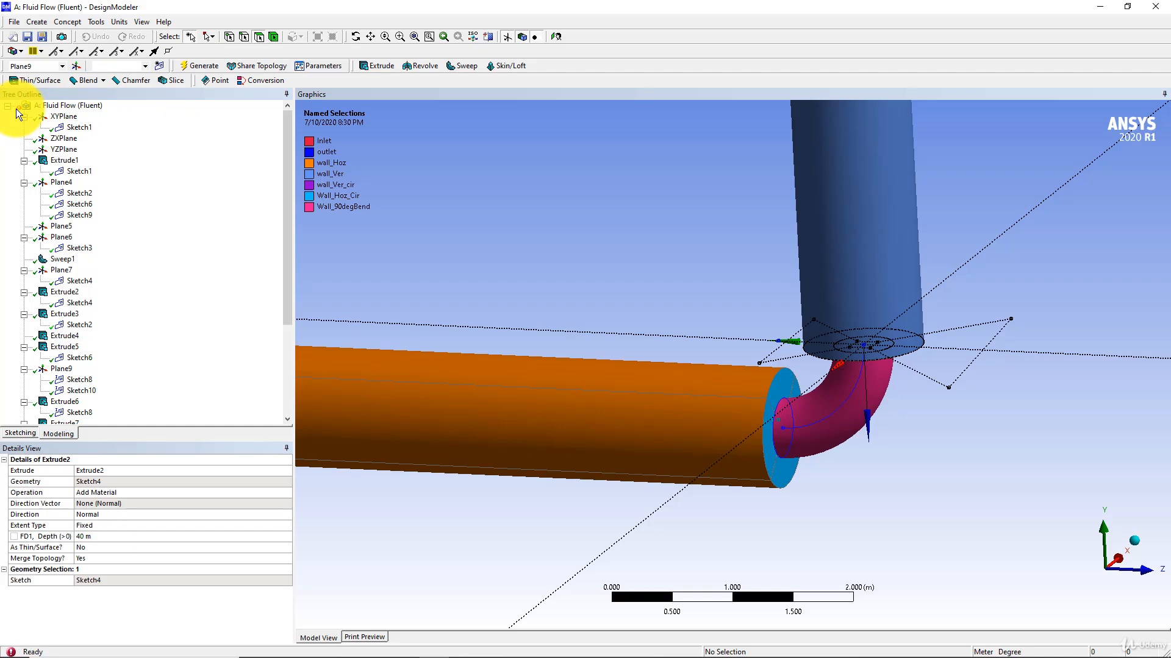
Display the model's error and warning messages and close the list after reading it.
{"action": "right_click", "coordinate": [59, 106]}
{"action": "left_click", "coordinate": [84, 112]}
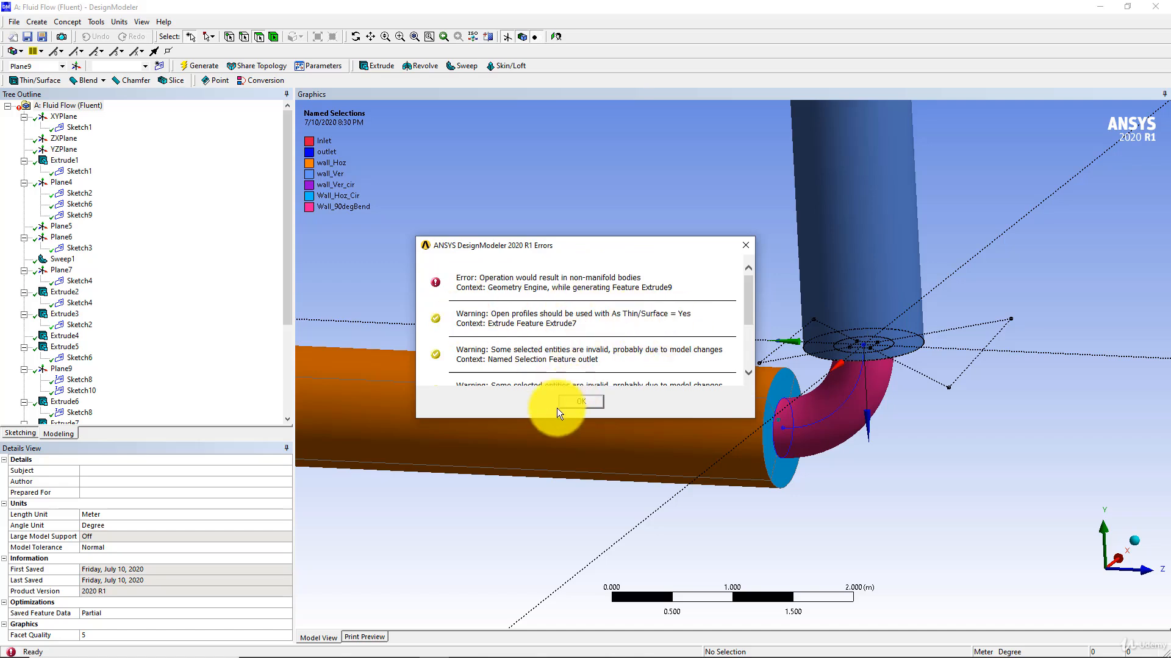
{"action": "left_click", "coordinate": [579, 401]}
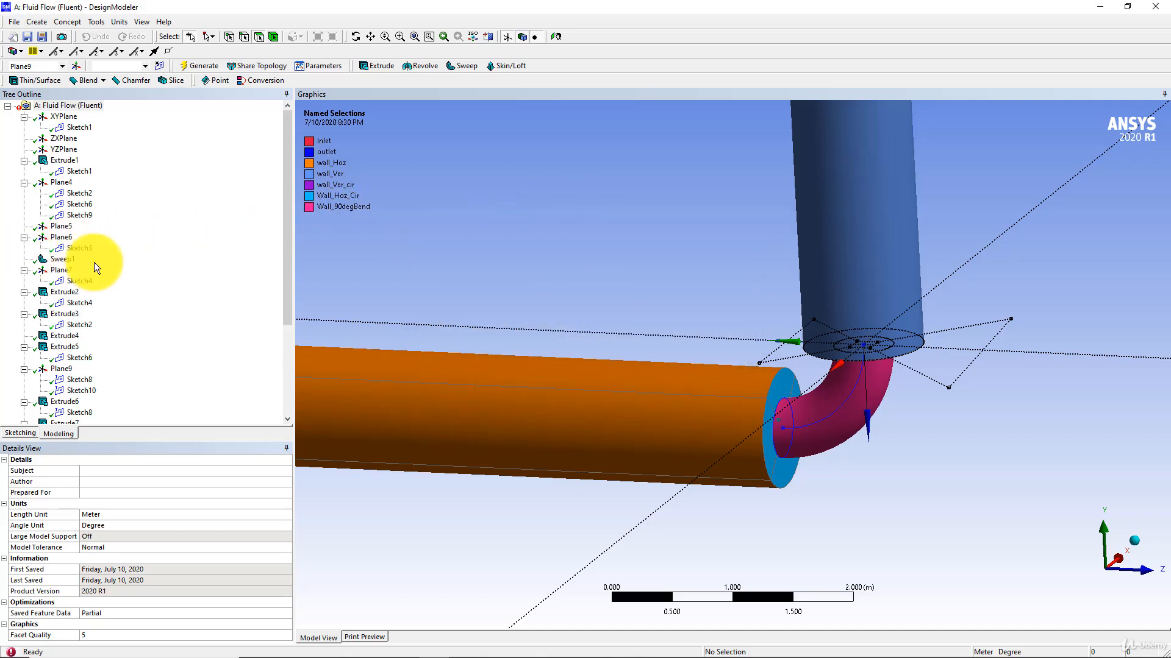
Examine the slice features Extrude4, Extrude5 and Extrude6, including Sketch8 at the lower end of the vertical pipe.
{"action": "scroll", "coordinate": [94, 262], "scroll_direction": "down", "scroll_amount": 1}
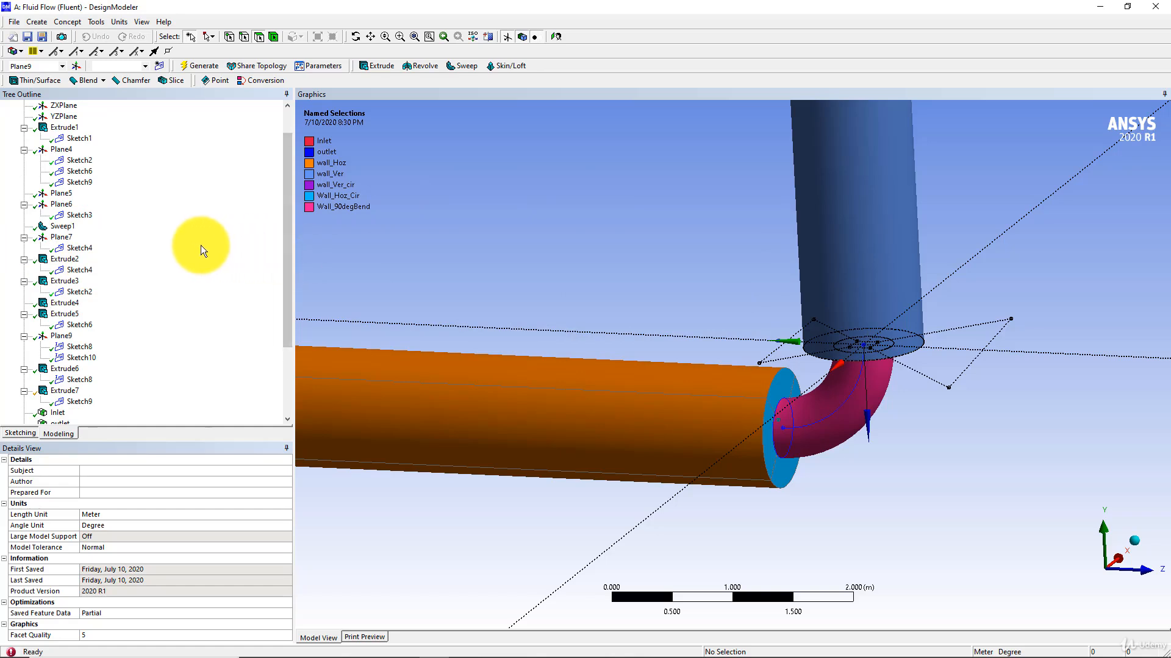
{"action": "scroll", "coordinate": [125, 270], "scroll_direction": "down", "scroll_amount": 1}
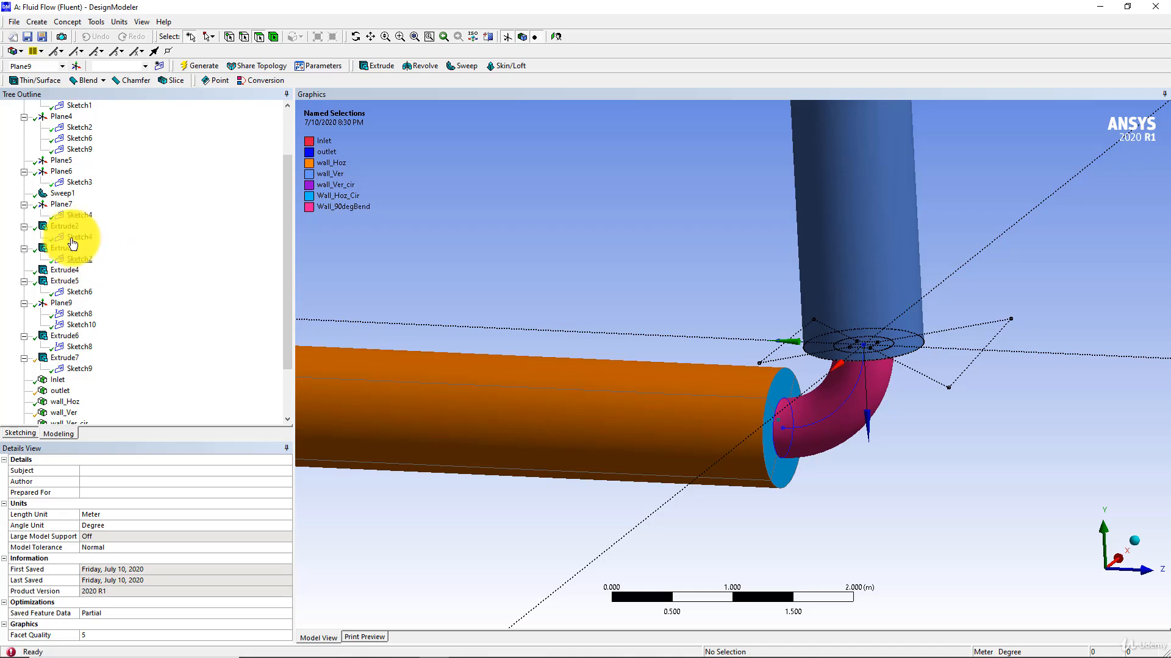
{"action": "left_click", "coordinate": [70, 272]}
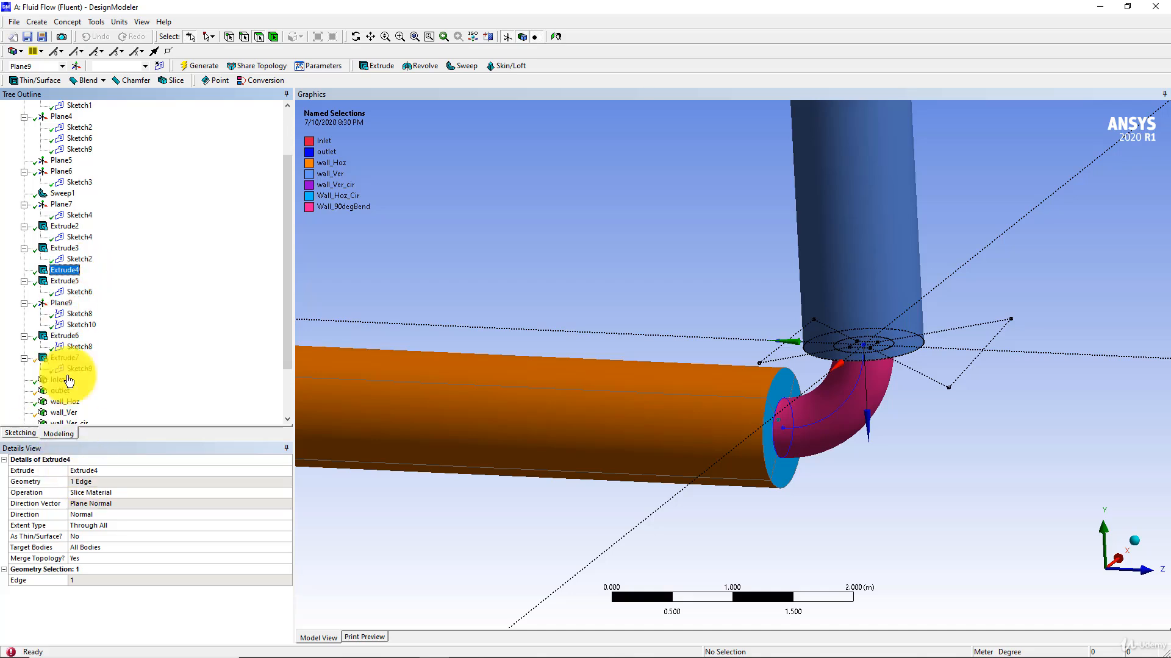
{"action": "left_click", "coordinate": [64, 280]}
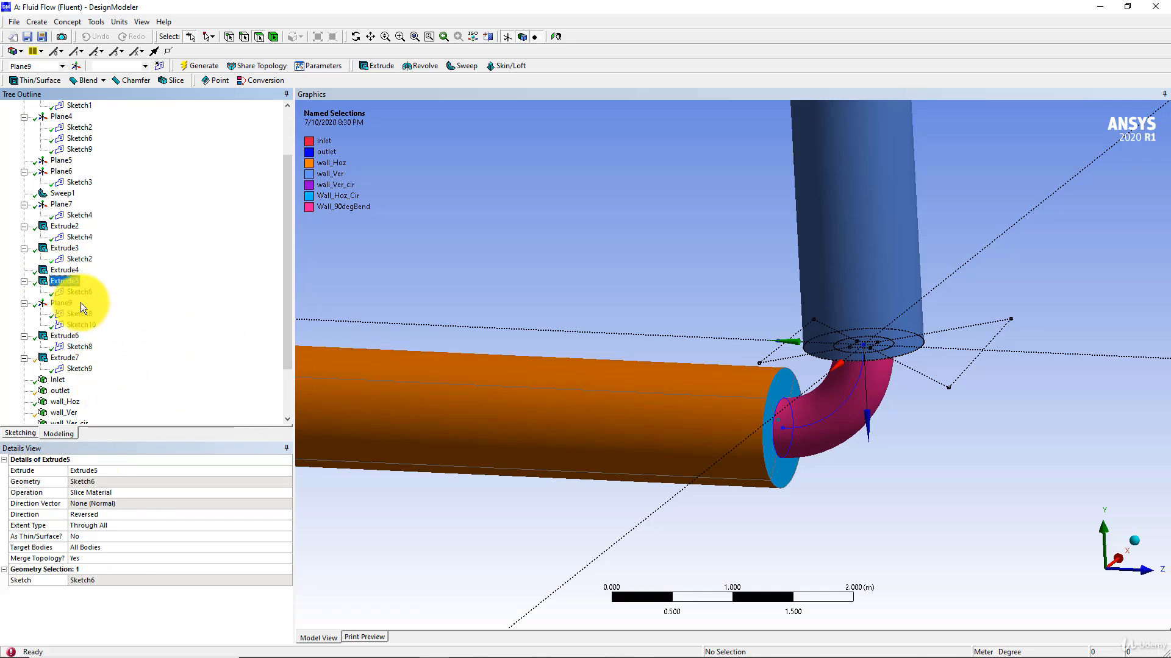
{"action": "left_click", "coordinate": [65, 336]}
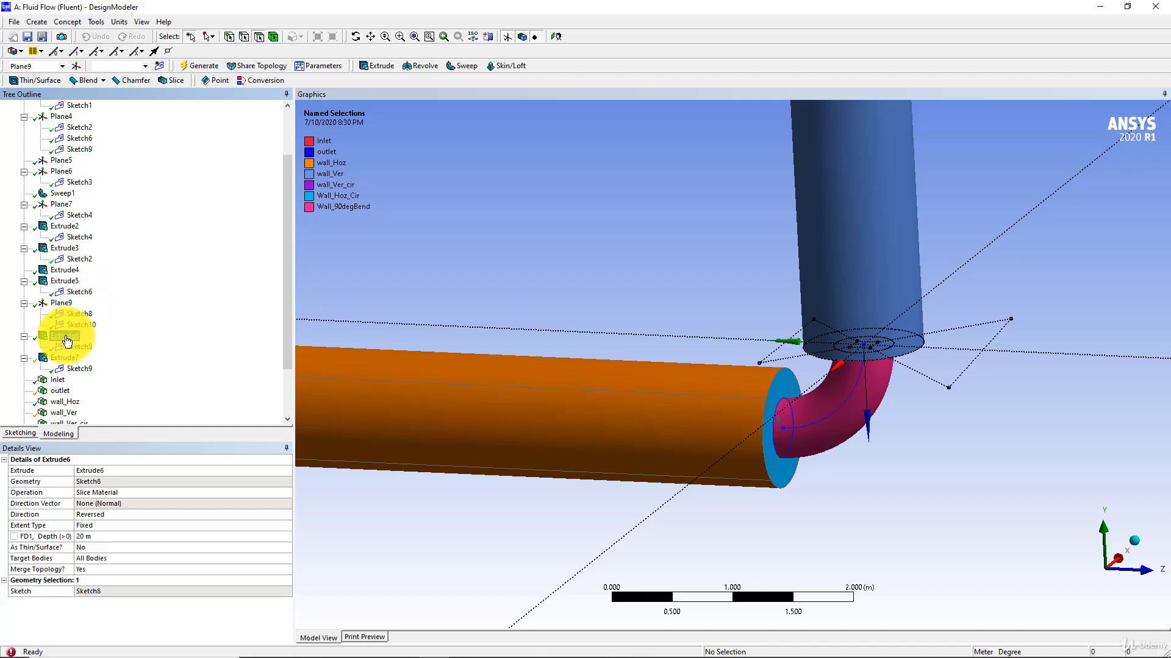
{"action": "scroll", "coordinate": [689, 413], "scroll_direction": "down", "scroll_amount": 5}
{"action": "middle_click_drag", "start_coordinate": [690, 413], "coordinate": [637, 381]}
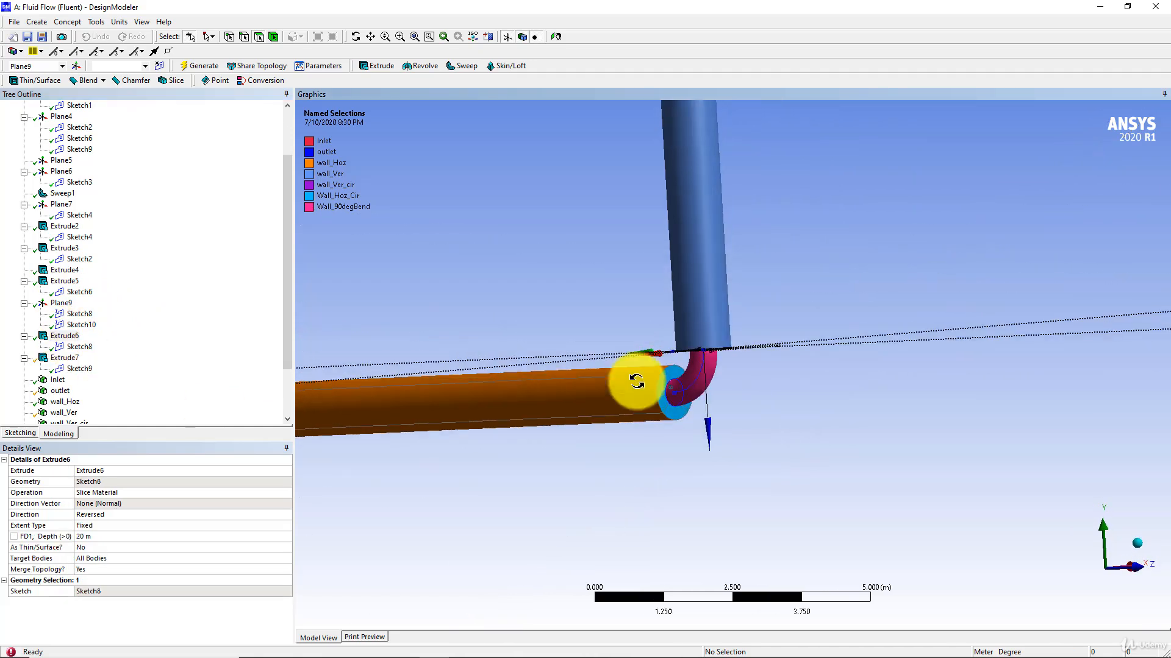
{"action": "left_click", "coordinate": [81, 347]}
{"action": "scroll", "coordinate": [664, 404], "scroll_direction": "up", "scroll_amount": 8}
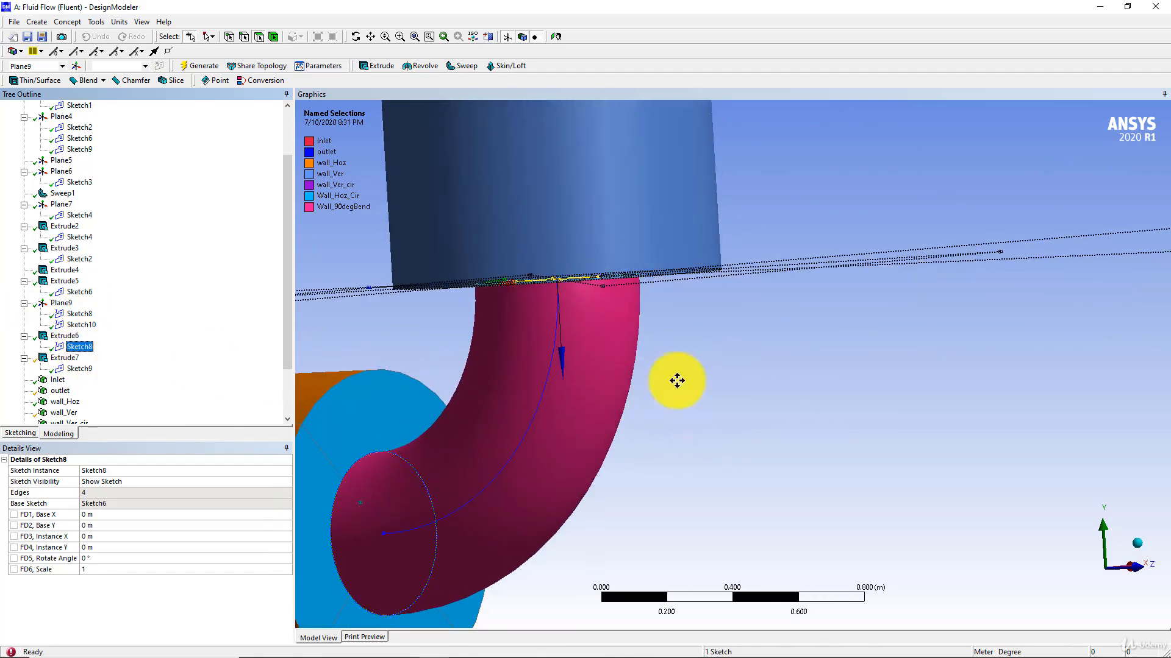
{"action": "middle_click_drag", "start_coordinate": [677, 380], "coordinate": [664, 425]}
{"action": "scroll", "coordinate": [660, 373], "scroll_direction": "up", "scroll_amount": 2}
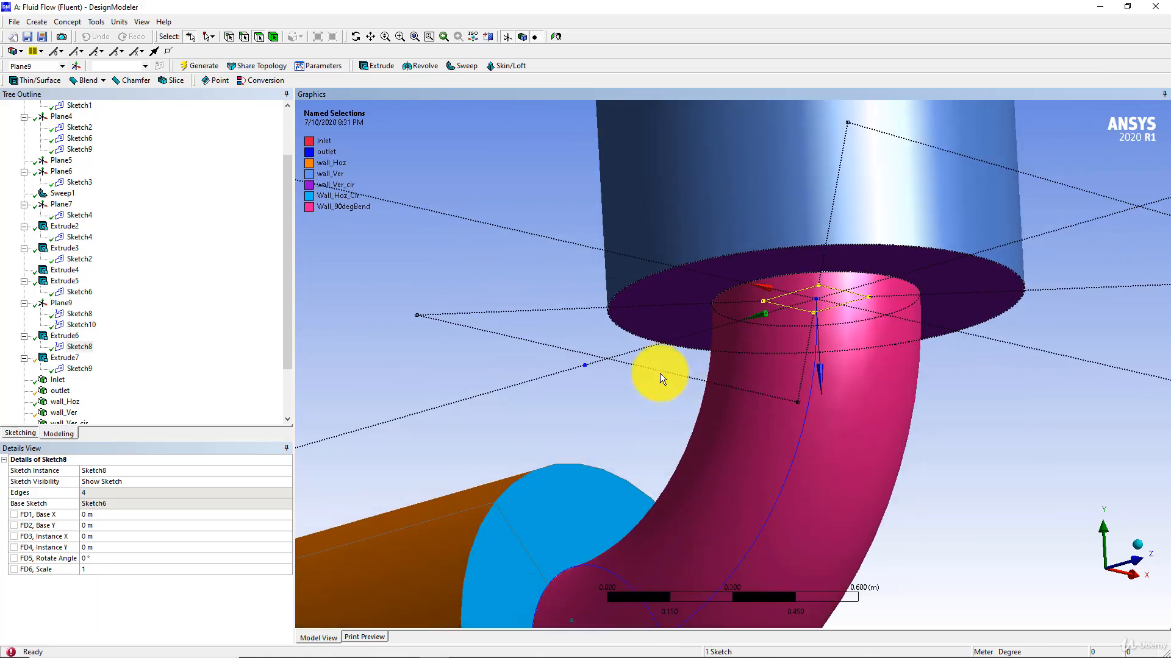
Change the extent type of the Extrude6 slice from a fixed depth to Through All.
{"action": "left_click", "coordinate": [67, 336]}
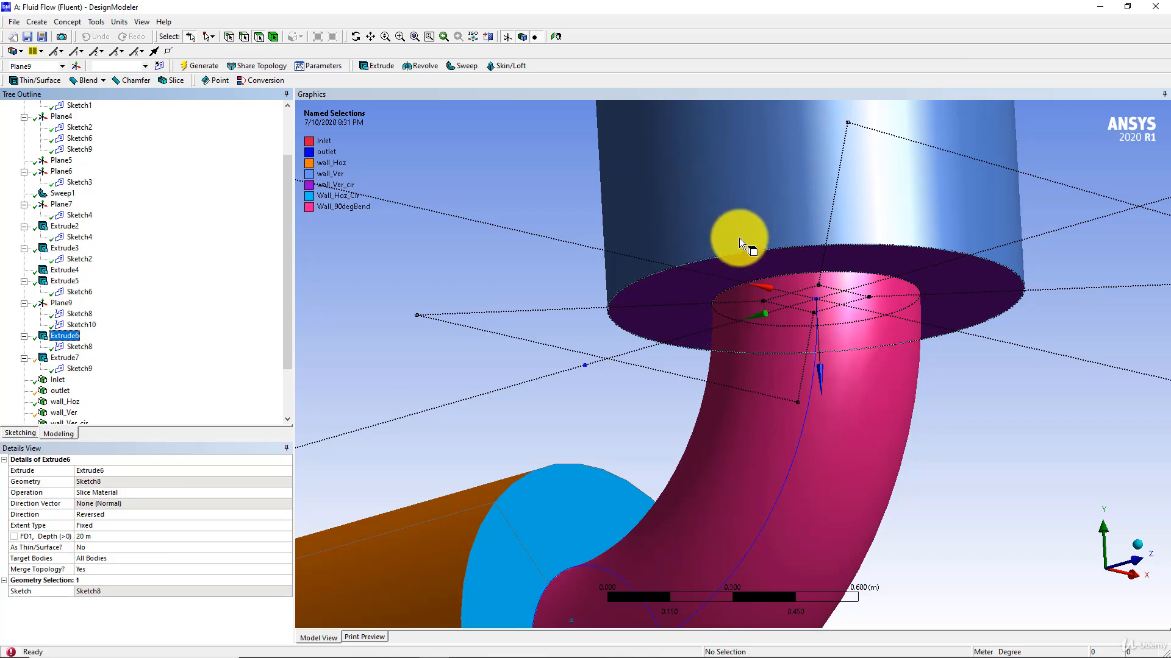
{"action": "left_click", "coordinate": [115, 536]}
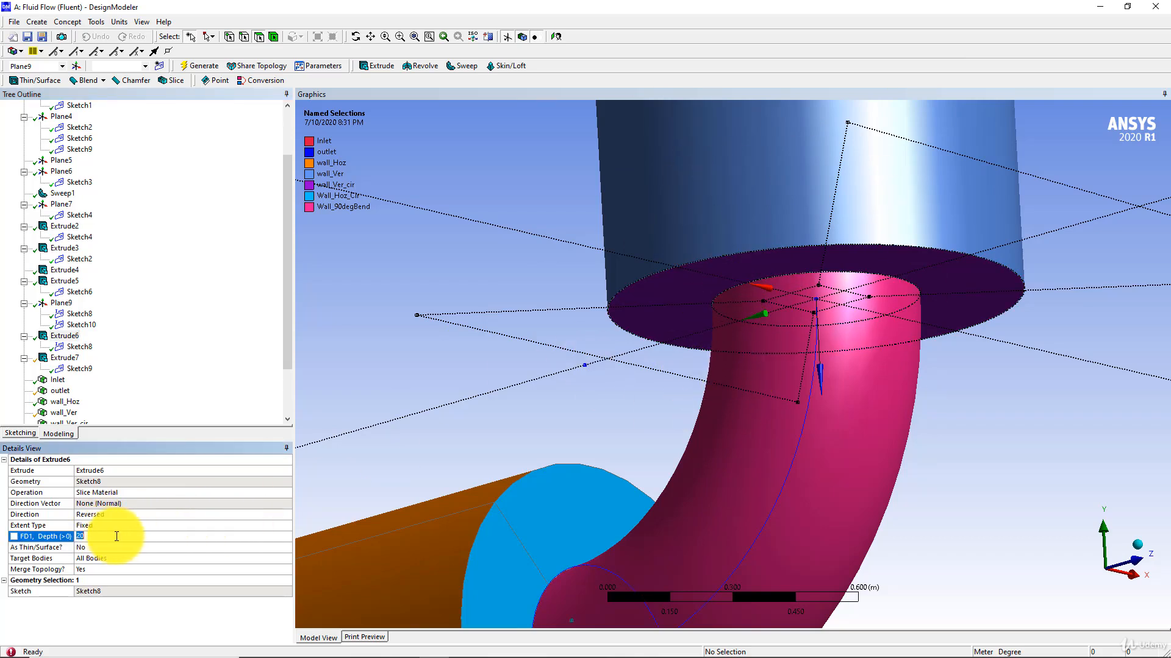
{"action": "left_click", "coordinate": [137, 526]}
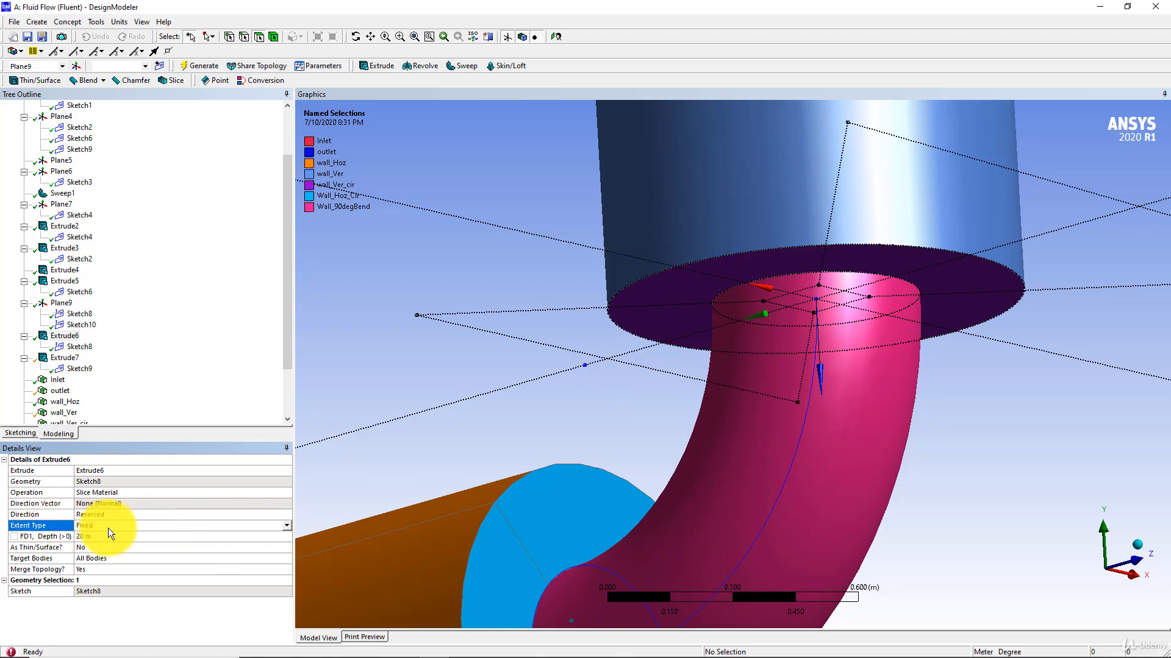
{"action": "left_click", "coordinate": [287, 526]}
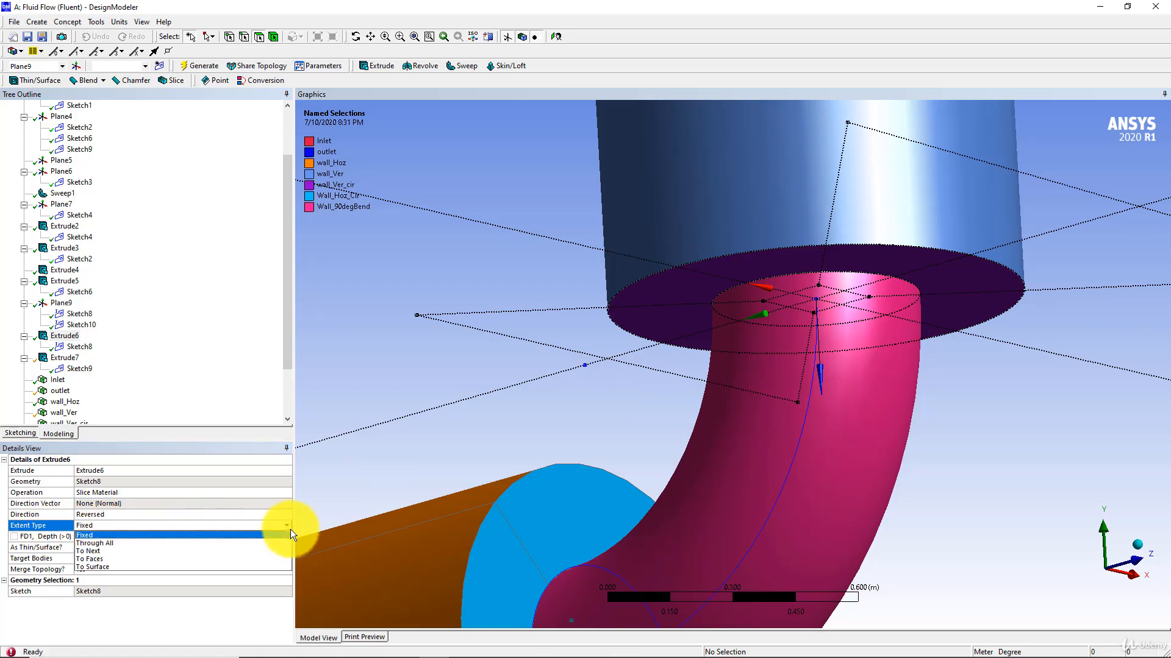
{"action": "left_click", "coordinate": [86, 543]}
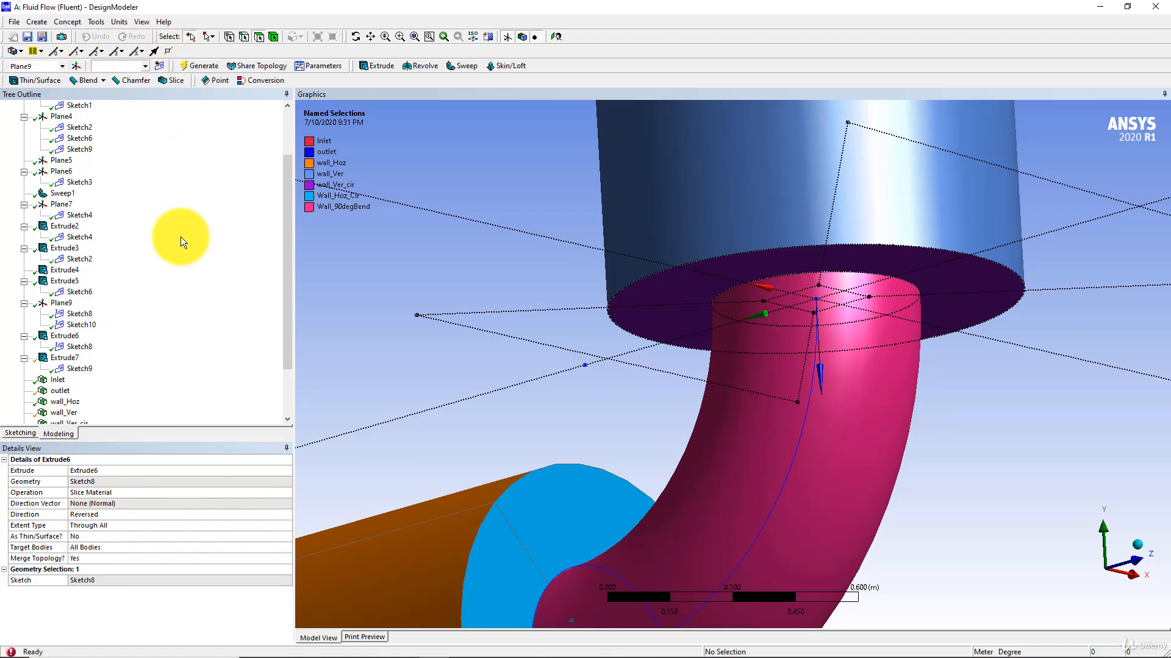
Set the extent type of the Extrude9 slice, based on Sketch10, to Through All and regenerate the model.
{"action": "left_click", "coordinate": [65, 358]}
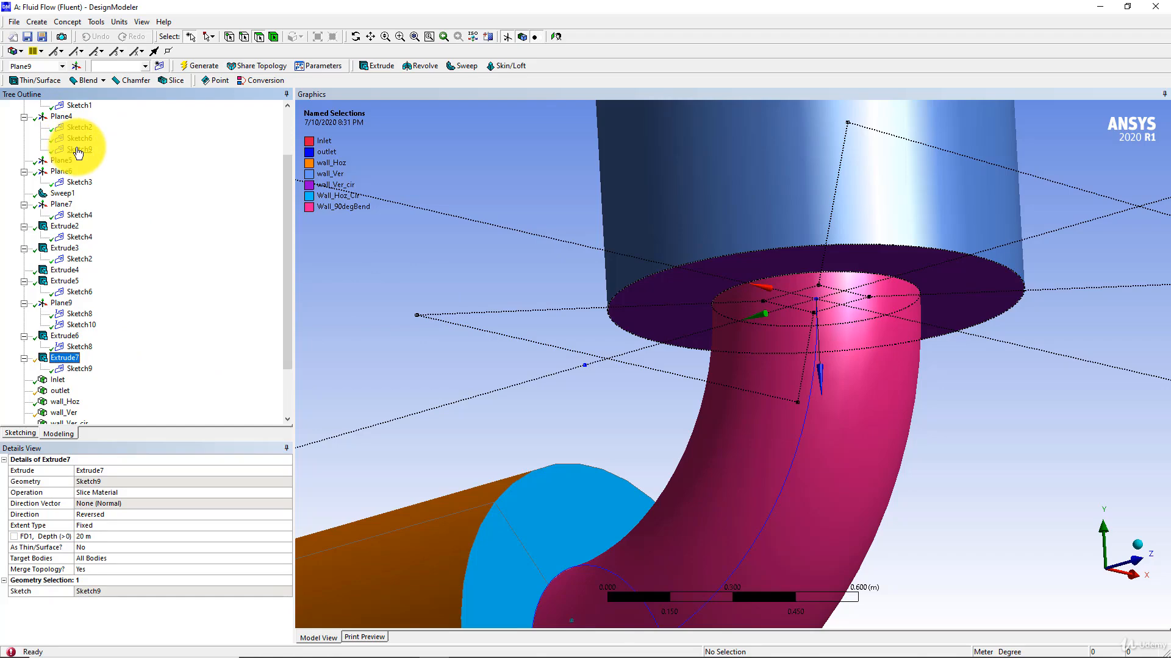
{"action": "left_click", "coordinate": [98, 150]}
{"action": "scroll", "coordinate": [705, 478], "scroll_direction": "down", "scroll_amount": 1}
{"action": "scroll", "coordinate": [91, 365], "scroll_direction": "up", "scroll_amount": 2}
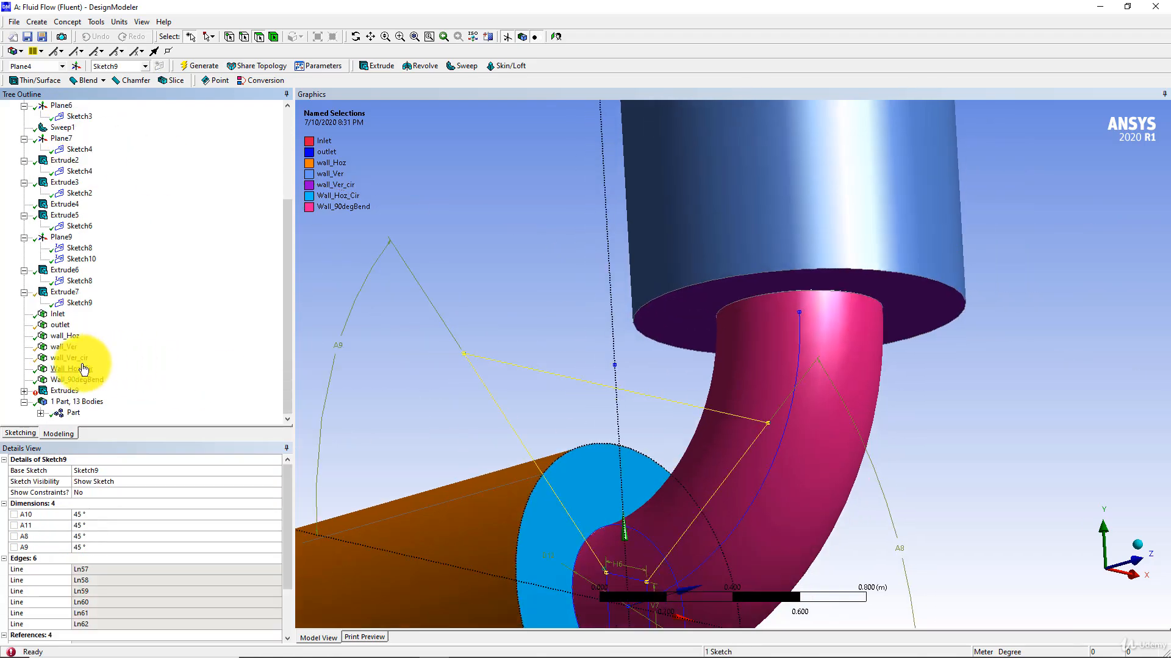
{"action": "scroll", "coordinate": [113, 354], "scroll_direction": "down", "scroll_amount": 4}
{"action": "left_click", "coordinate": [63, 391]}
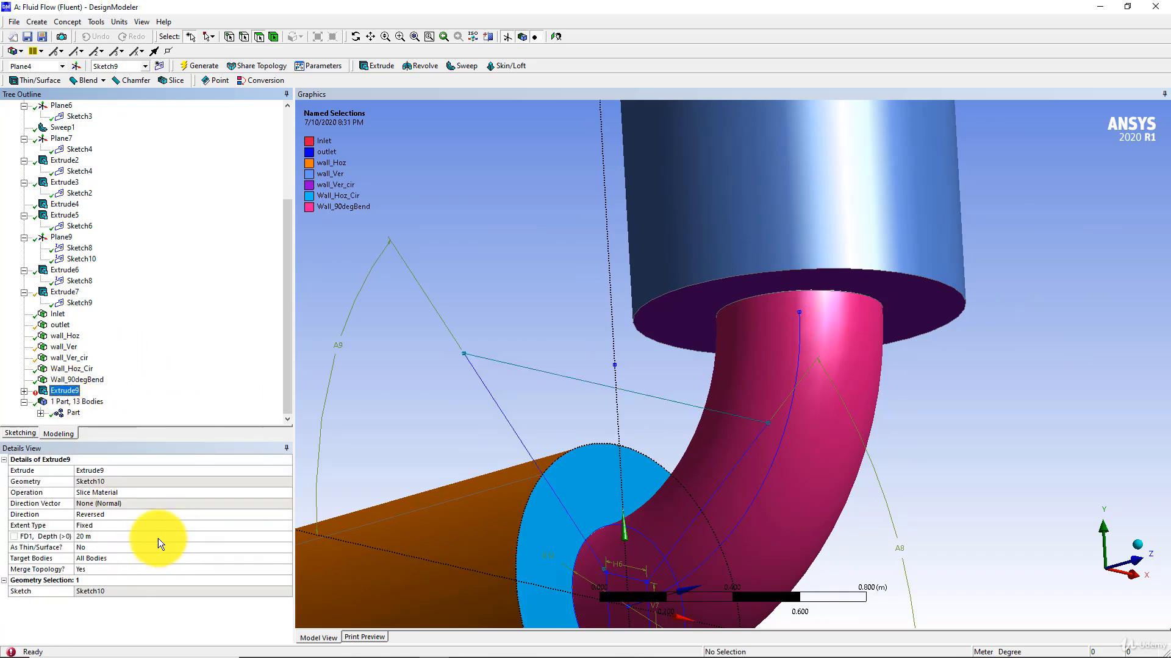
{"action": "left_click", "coordinate": [265, 527]}
{"action": "left_click", "coordinate": [286, 527]}
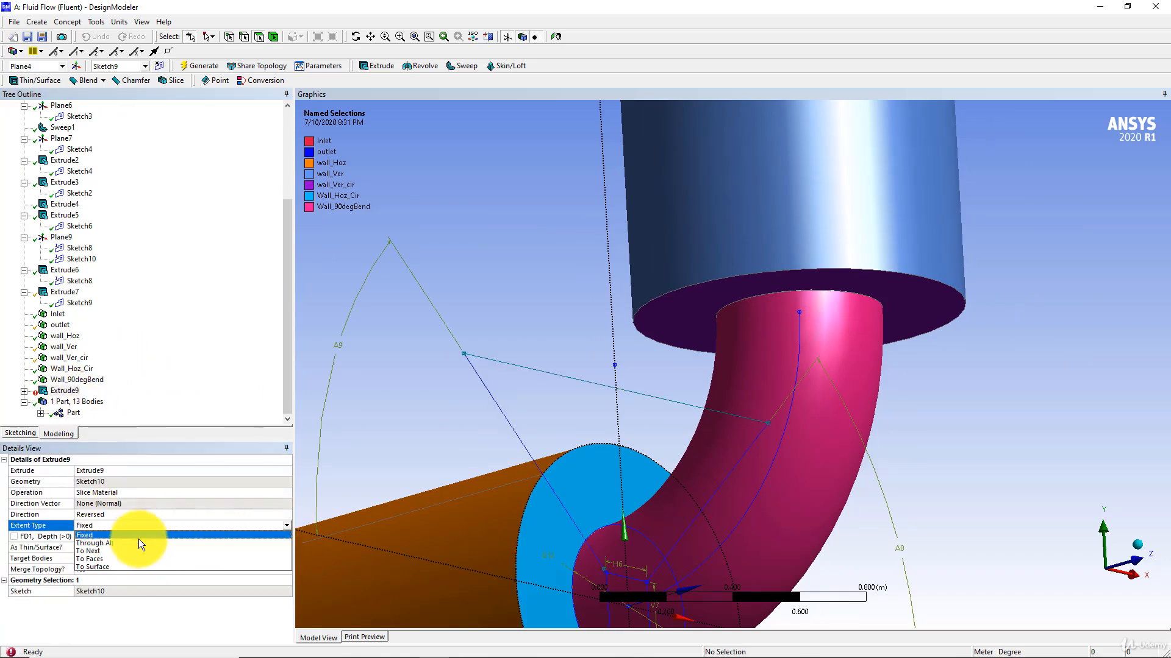
{"action": "left_click", "coordinate": [123, 538]}
{"action": "left_click", "coordinate": [204, 66]}
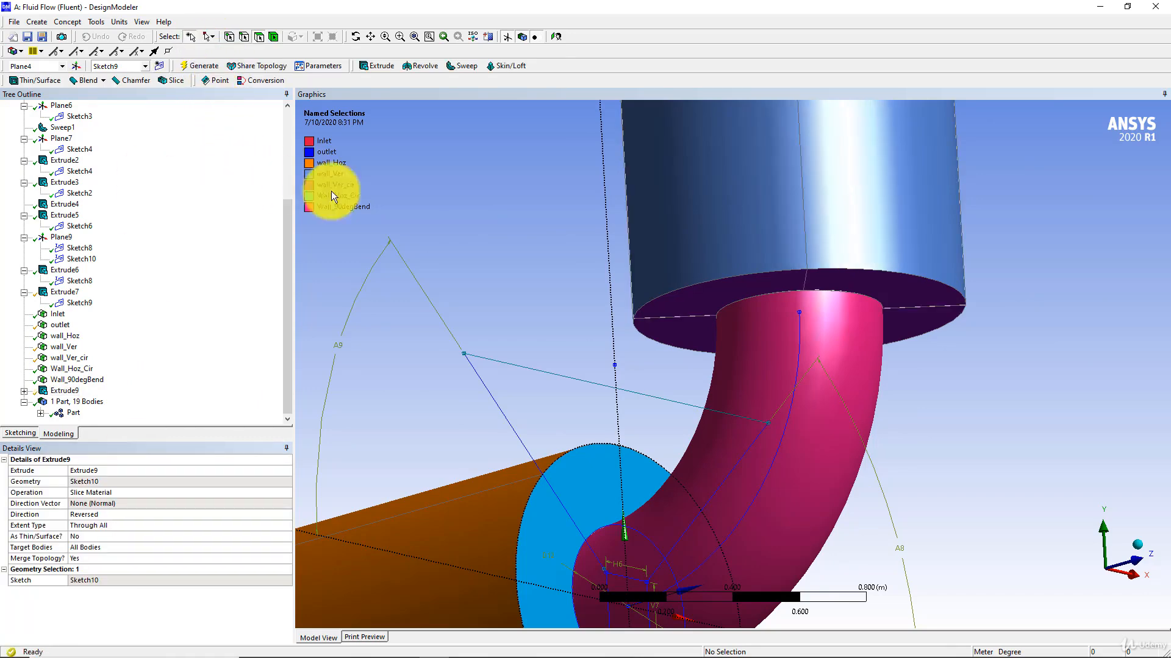
{"action": "scroll", "coordinate": [397, 217], "scroll_direction": "down", "scroll_amount": 3}
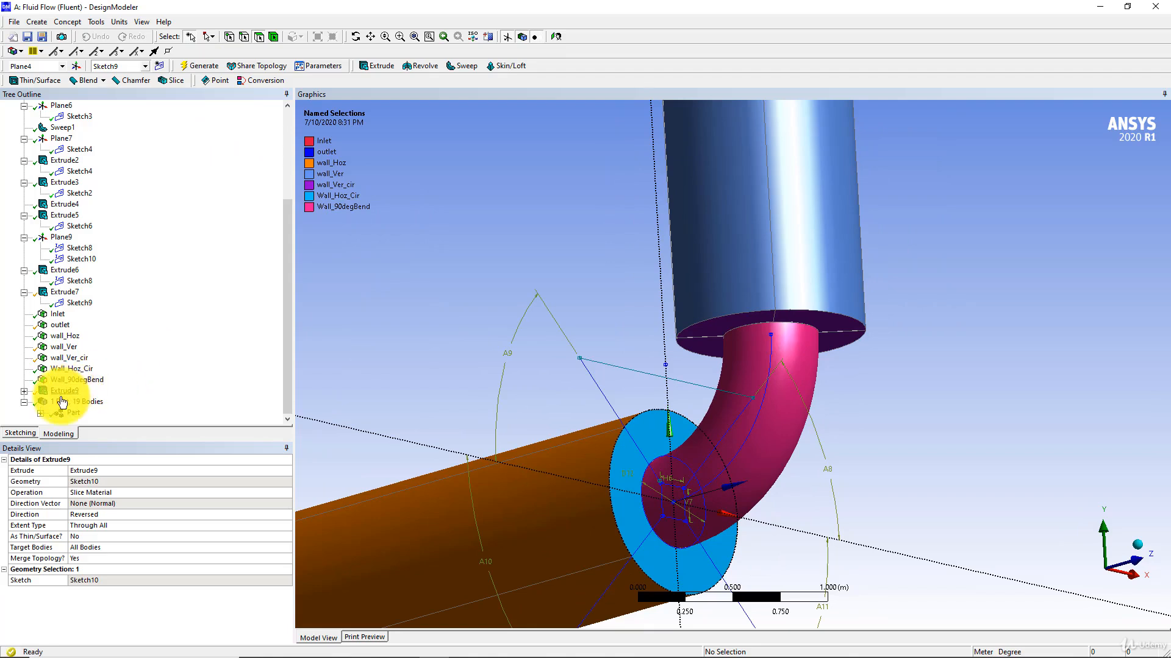
{"action": "scroll", "coordinate": [66, 208], "scroll_direction": "up", "scroll_amount": 4}
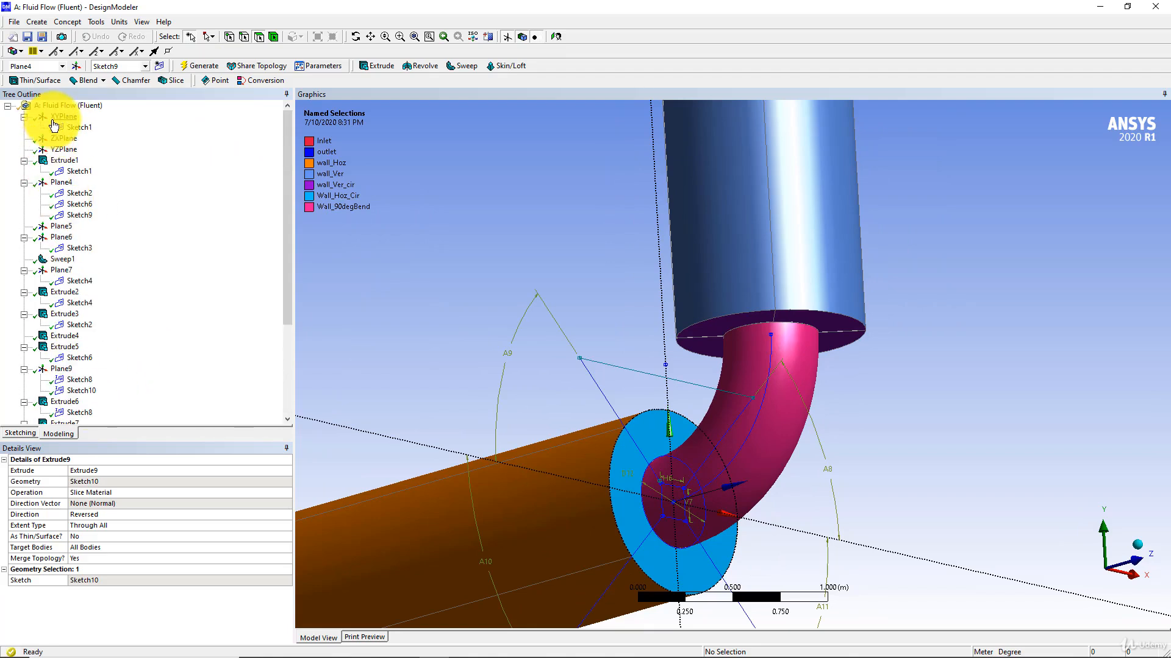
{"action": "scroll", "coordinate": [94, 385], "scroll_direction": "down", "scroll_amount": 4}
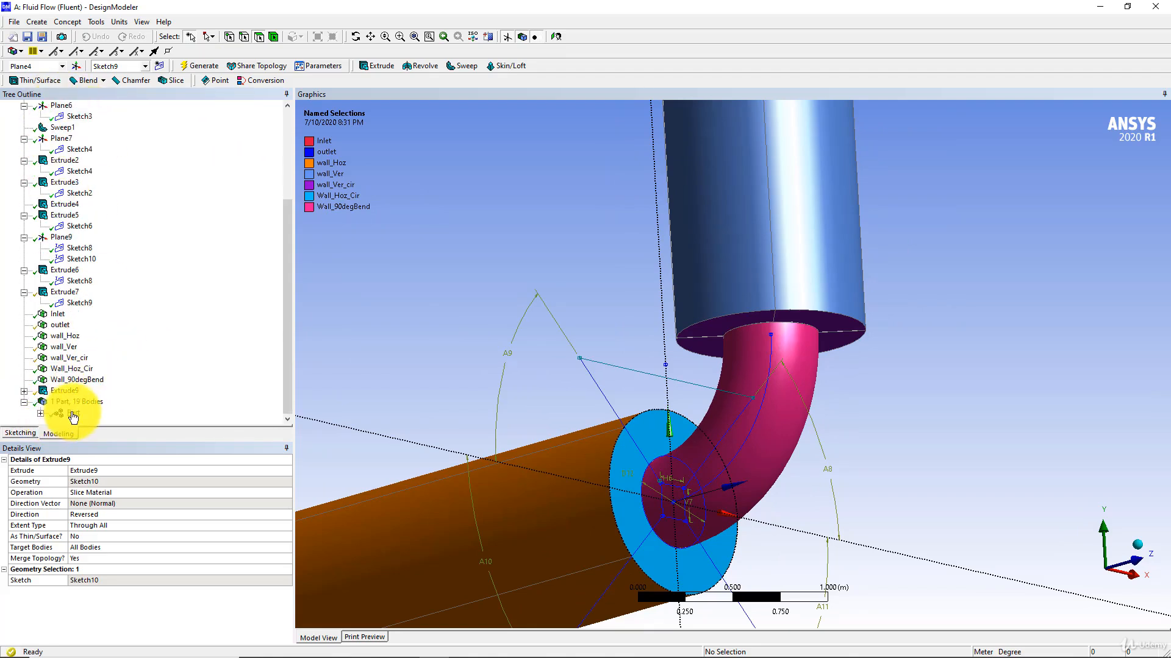
Set the depth of Extrude2, which forms the vertical pipe, to 20 m and regenerate the model.
{"action": "scroll", "coordinate": [583, 335], "scroll_direction": "down", "scroll_amount": 15}
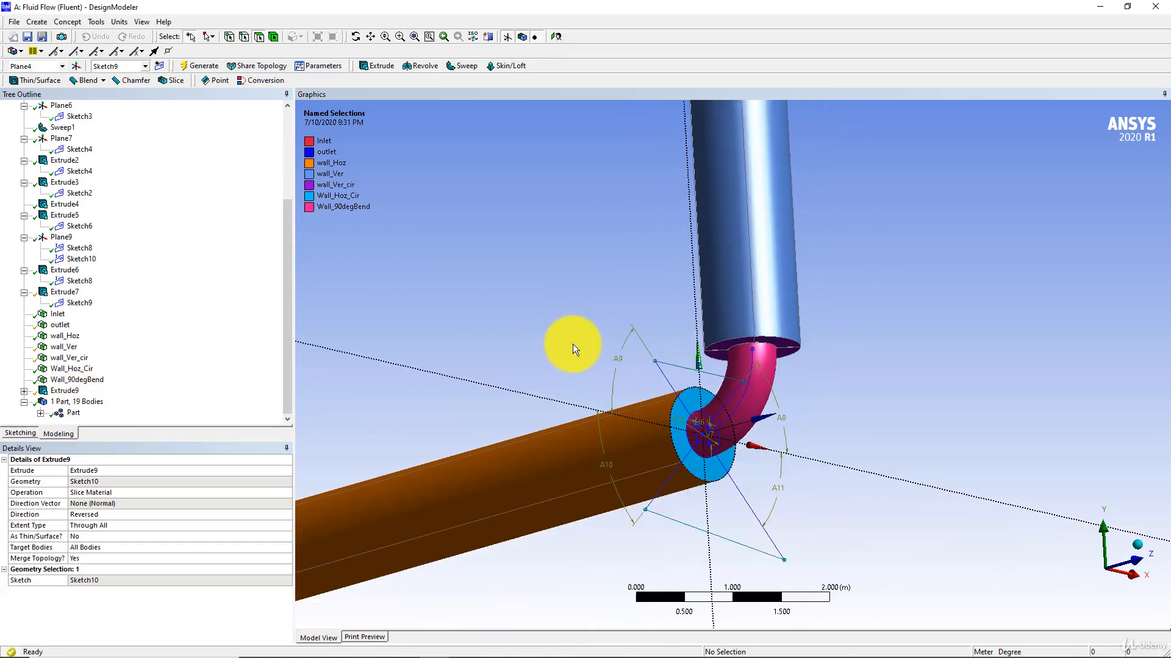
{"action": "middle_click_drag", "start_coordinate": [491, 340], "coordinate": [541, 504]}
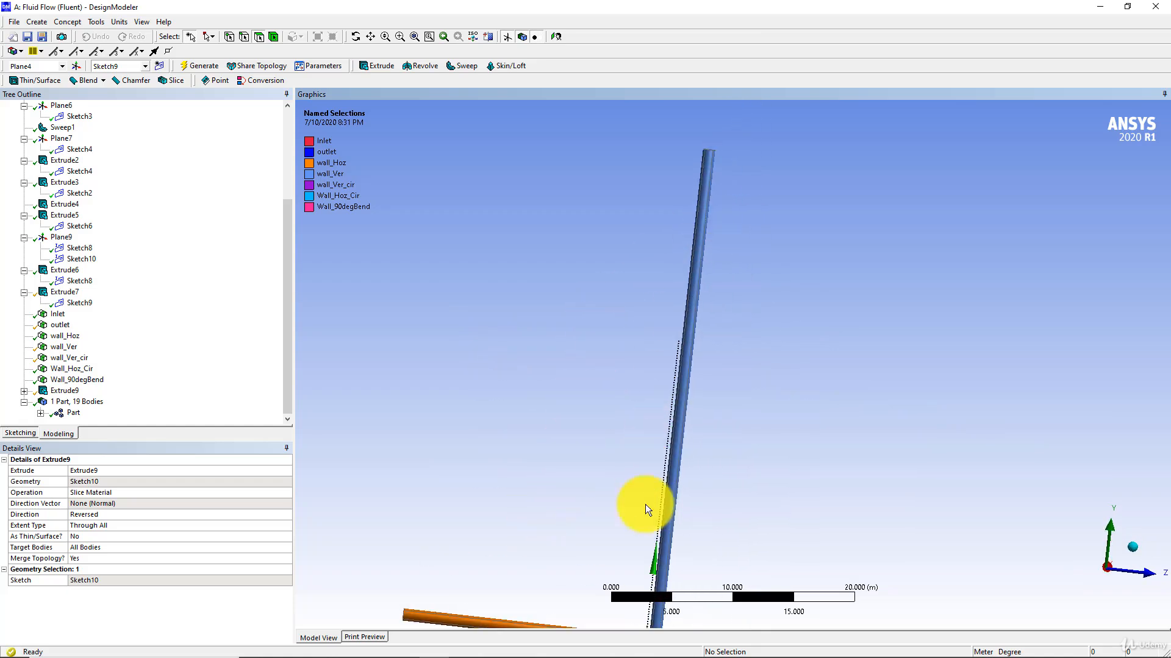
{"action": "middle_click_drag", "start_coordinate": [640, 400], "coordinate": [649, 282], "text": "ctrl"}
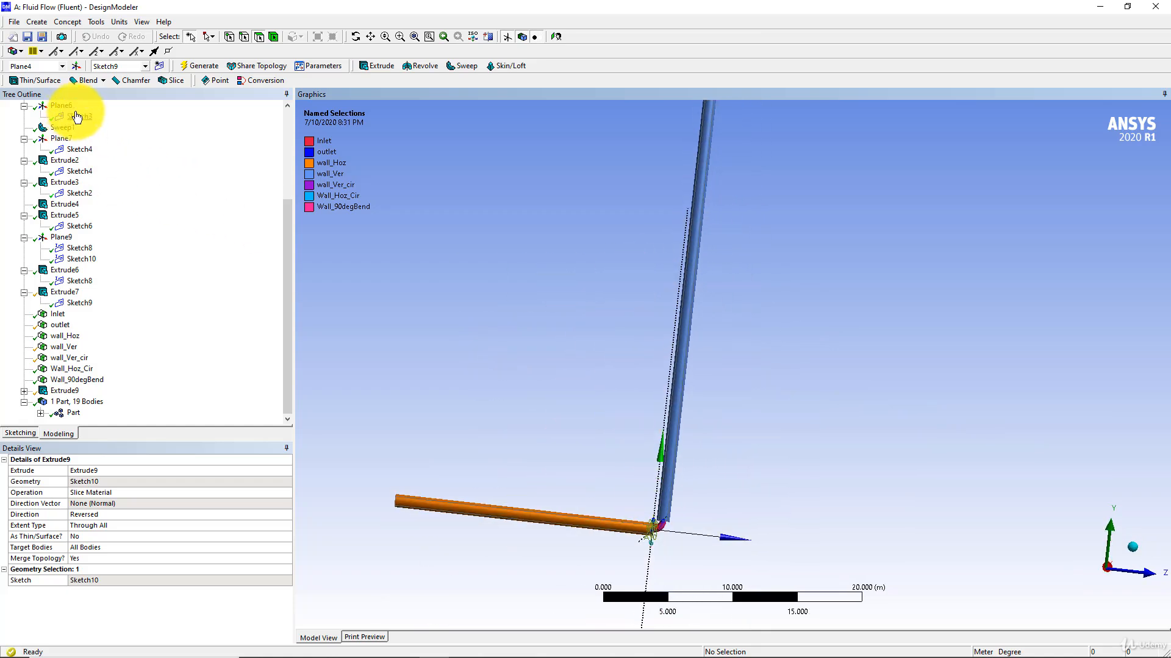
{"action": "scroll", "coordinate": [84, 188], "scroll_direction": "up", "scroll_amount": 2}
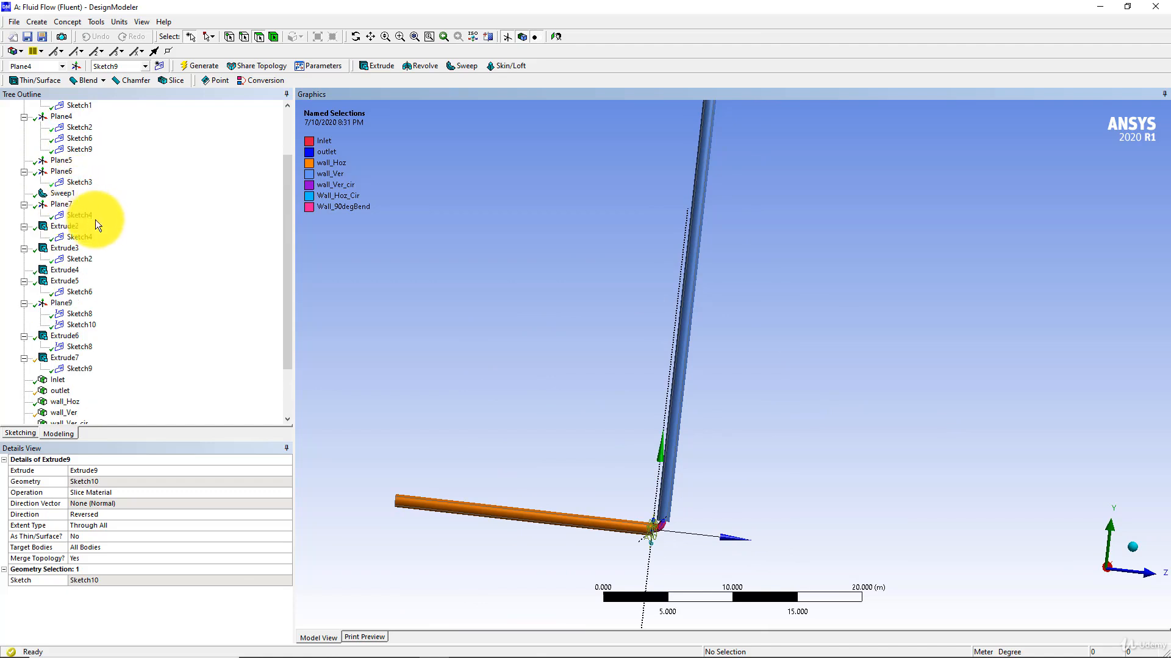
{"action": "left_click", "coordinate": [72, 227]}
{"action": "left_click", "coordinate": [102, 536]}
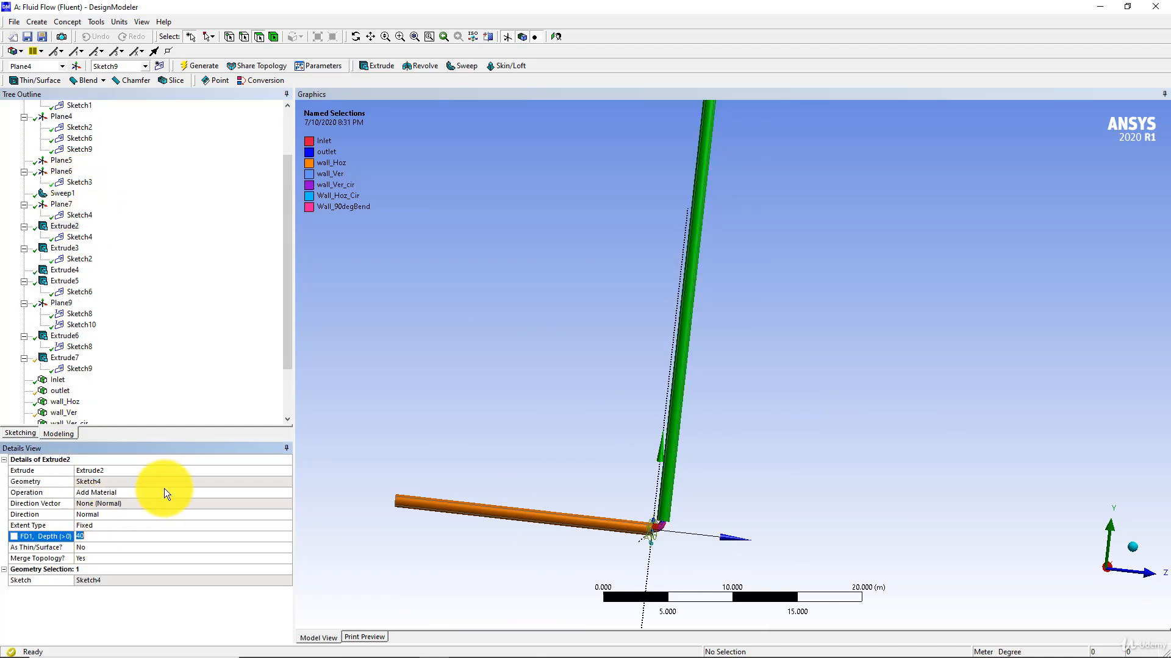
{"action": "type", "text": "20"}
{"action": "key", "text": "Return"}
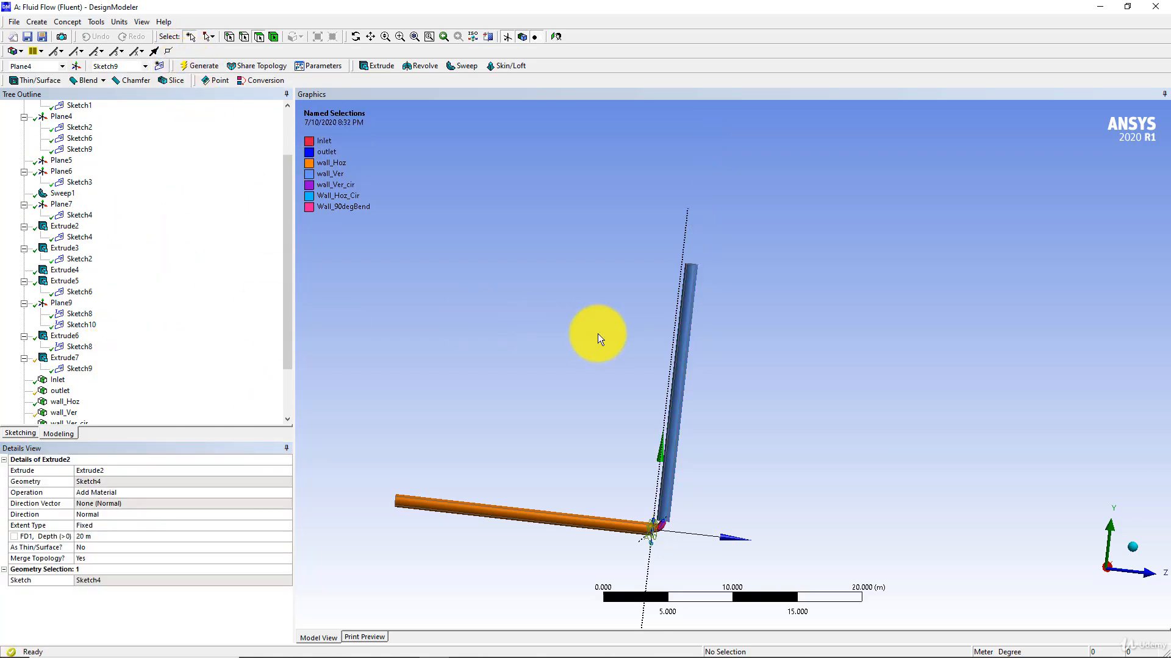
Make the depth of Extrude2 a design parameter named L_LP.
{"action": "left_click", "coordinate": [14, 536]}
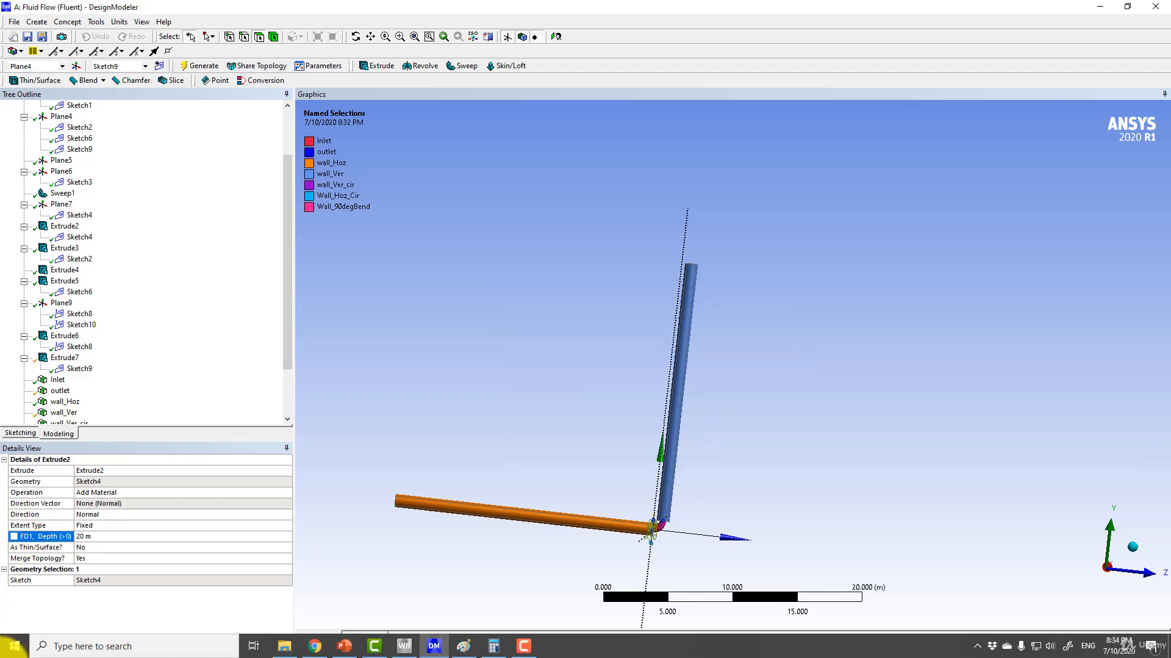
{"action": "left_click", "coordinate": [16, 539]}
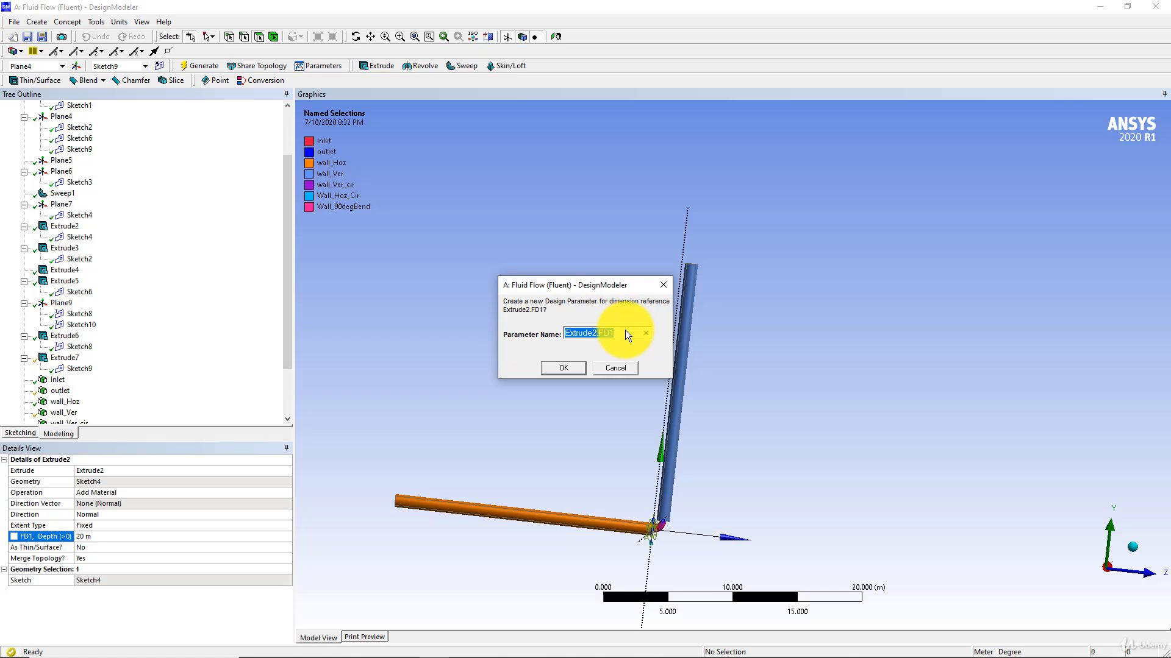
{"action": "type", "text": "Pipelargelength"}
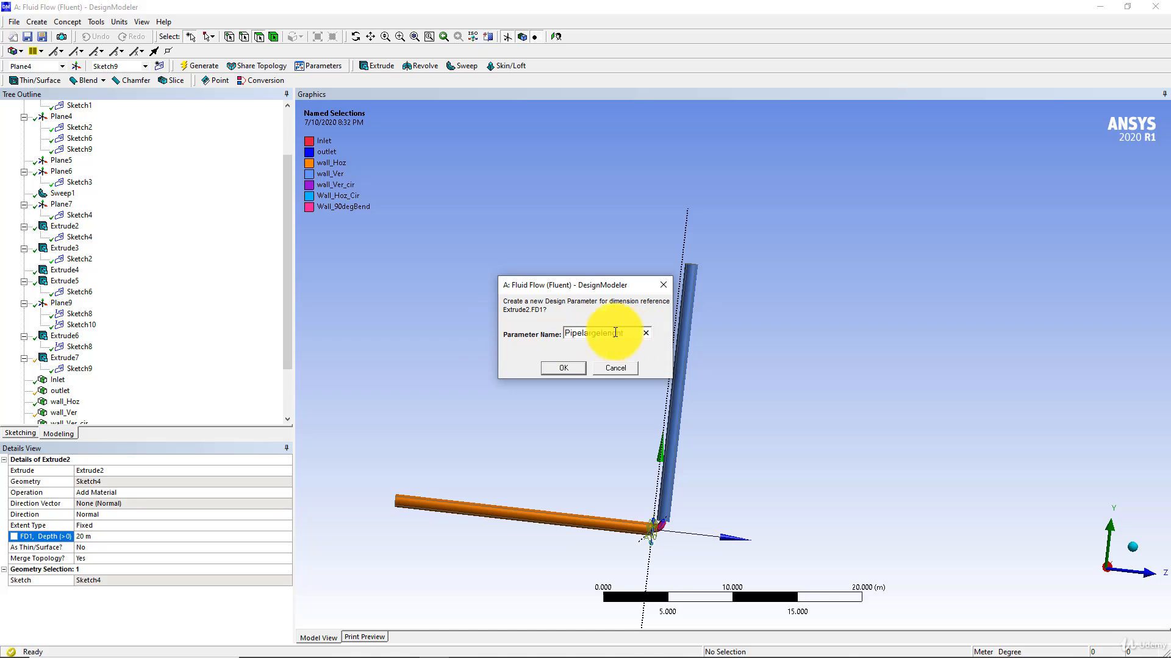
{"action": "left_click_drag", "start_coordinate": [637, 334], "coordinate": [515, 334]}
{"action": "key", "text": "BackSpace"}
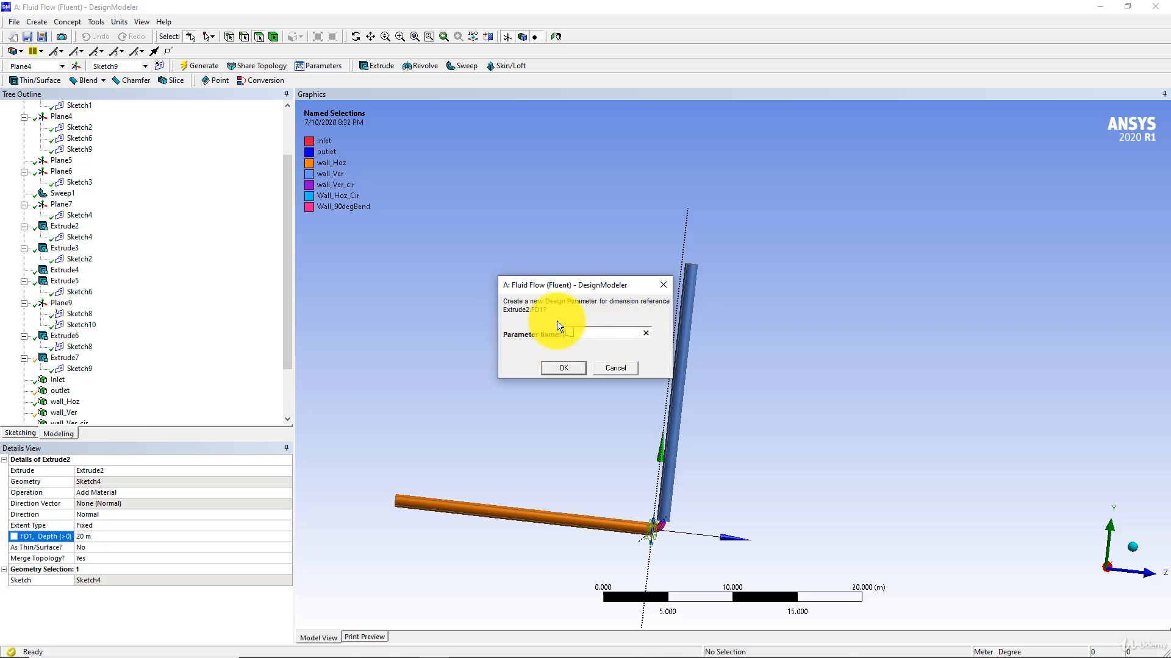
{"action": "type", "text": "L_LP{"}
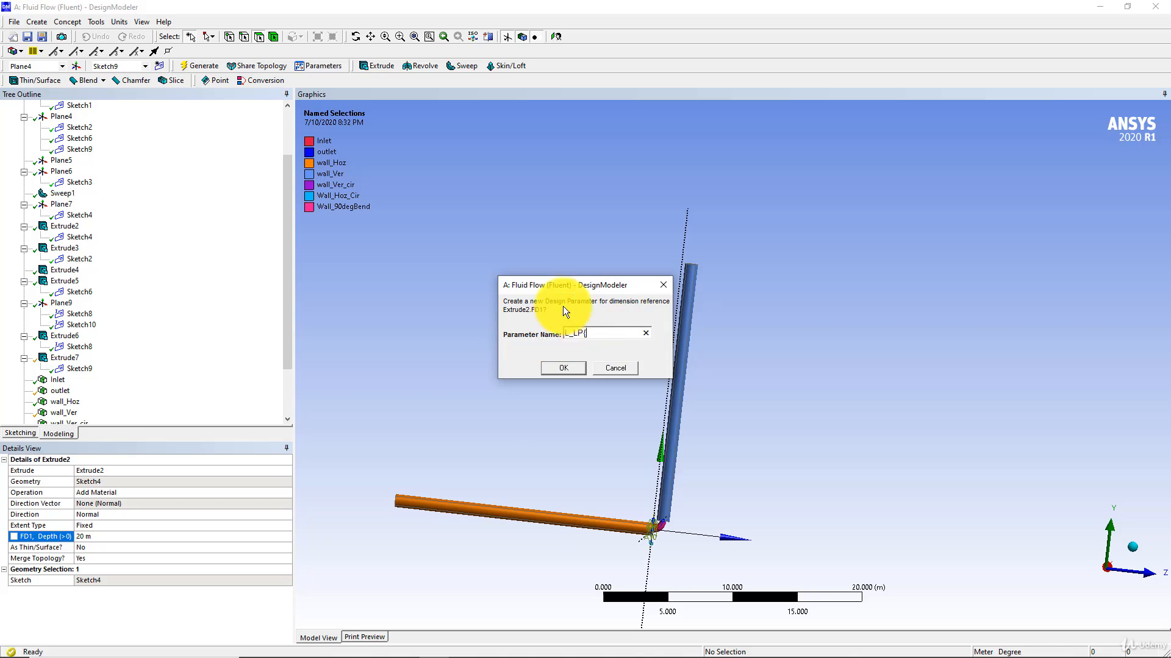
{"action": "type", "text": "="}
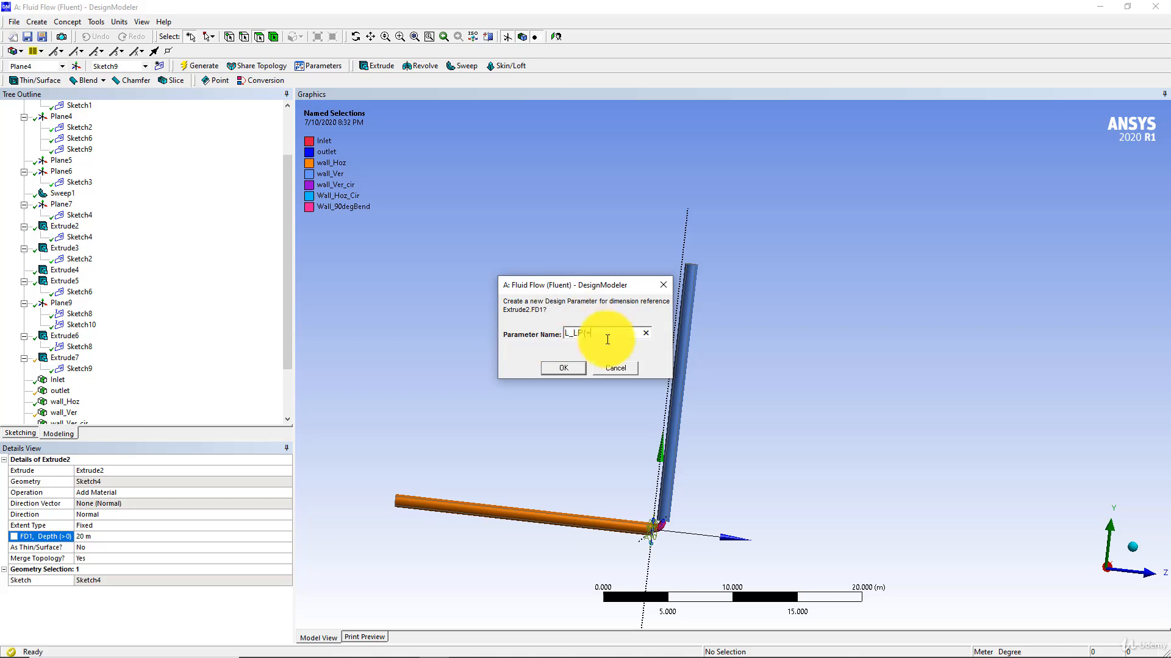
{"action": "left_click", "coordinate": [561, 370]}
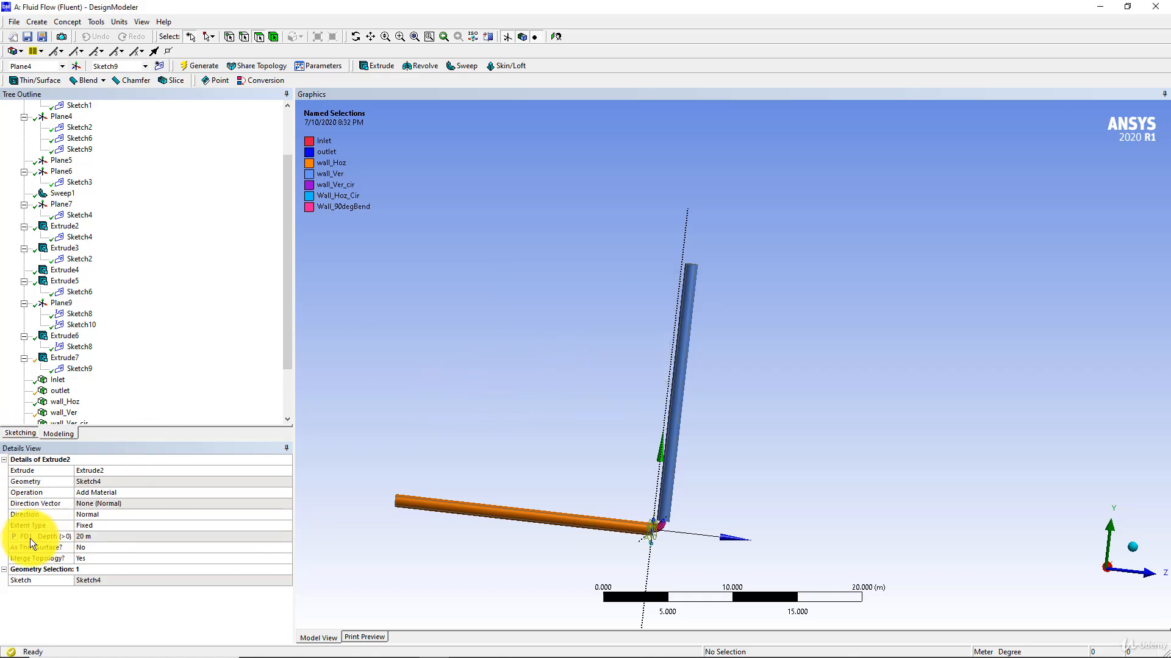
Switch to Workbench and open the project's Parameter Set.
{"action": "mouse_move", "coordinate": [375, 647]}
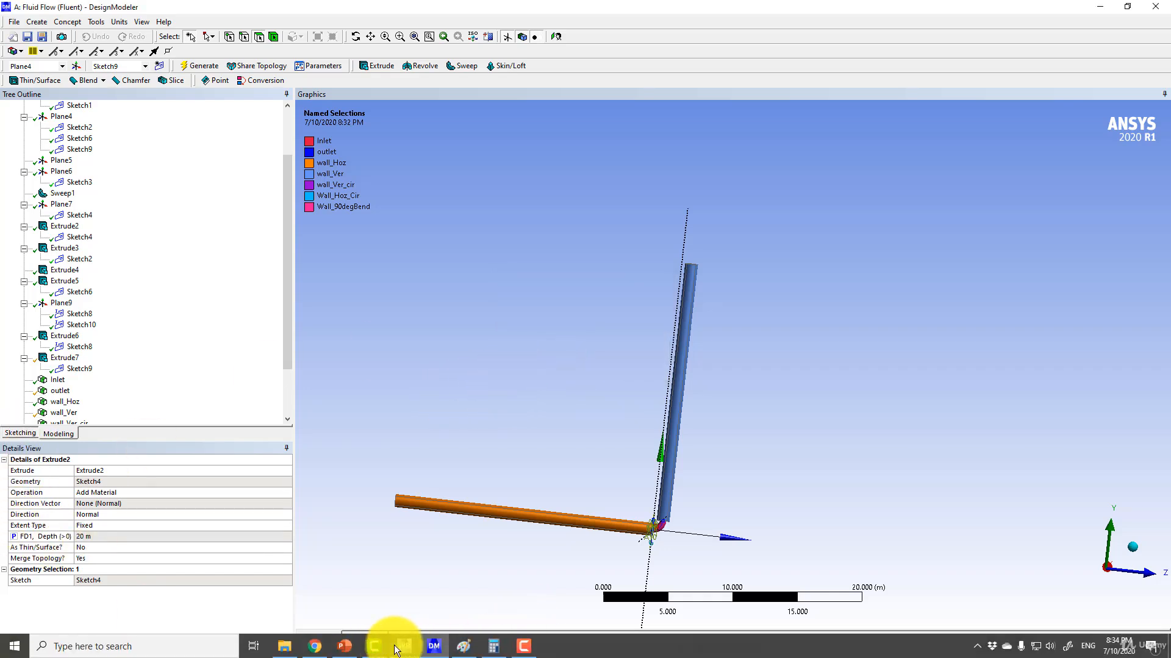
{"action": "left_click", "coordinate": [403, 645]}
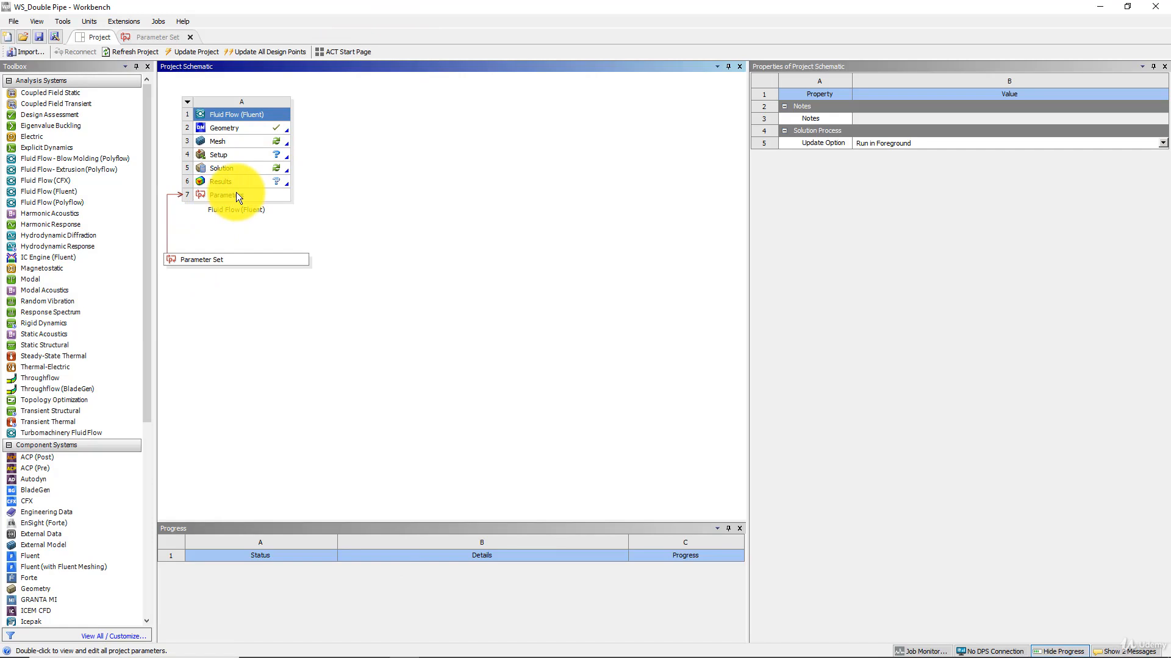
{"action": "double_click", "coordinate": [196, 261]}
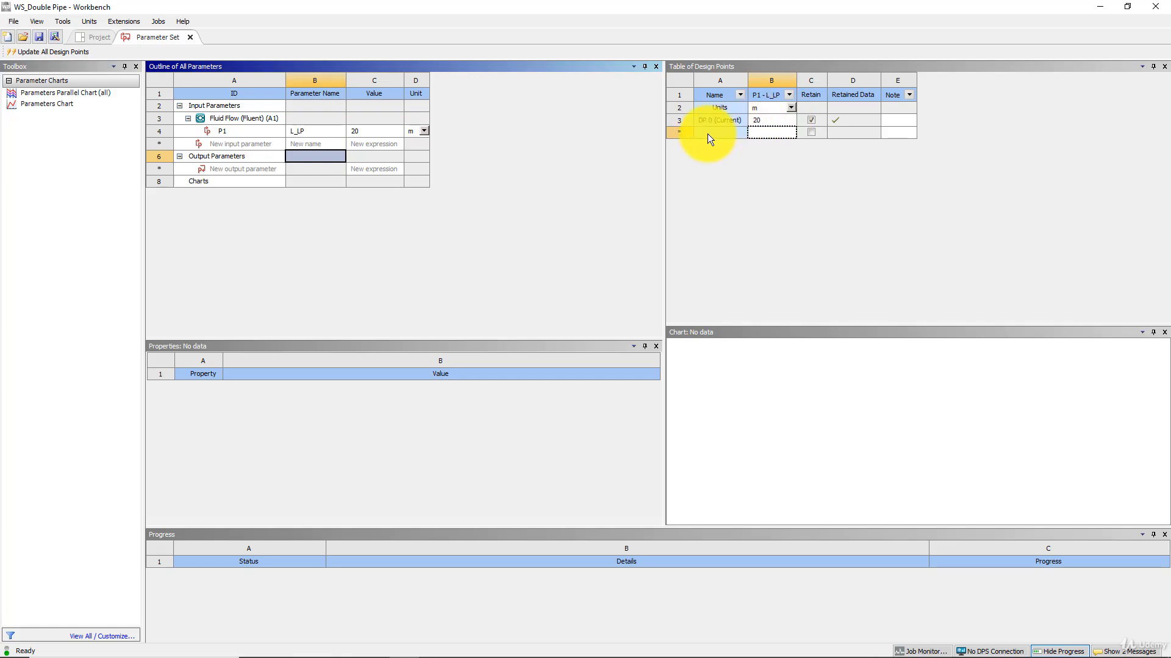
Add two design points to the table with L_LP values of 30 m and 40 m.
{"action": "left_click", "coordinate": [777, 131]}
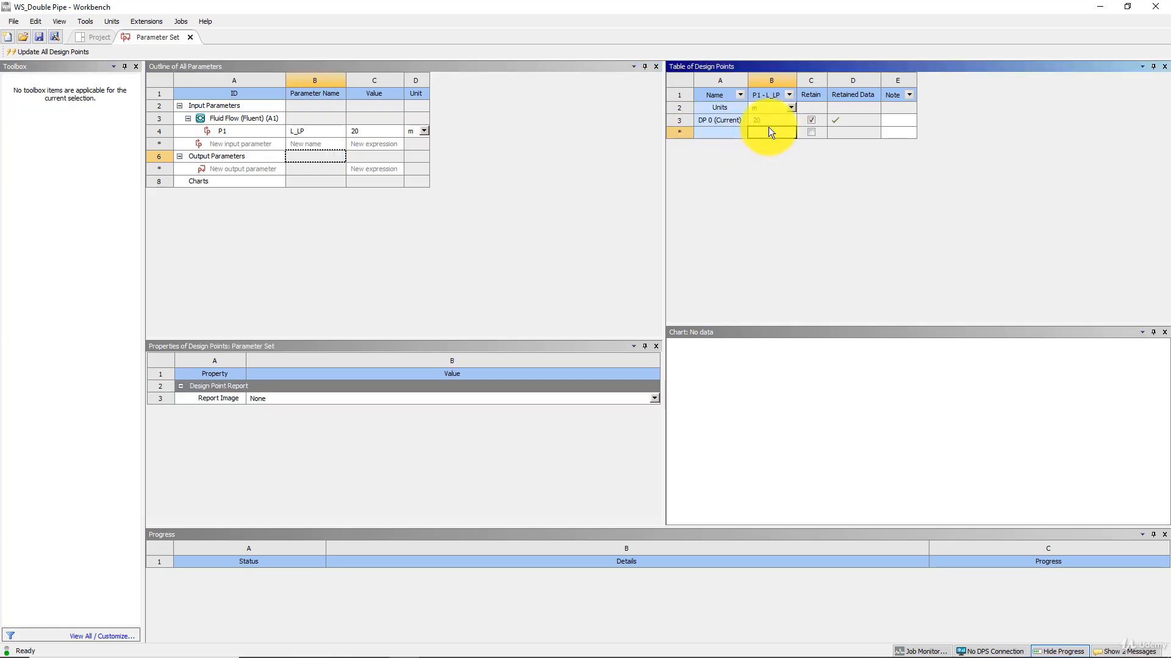
{"action": "type", "text": "30"}
{"action": "key", "text": "Return"}
{"action": "left_click", "coordinate": [786, 143]}
{"action": "type", "text": "40"}
{"action": "key", "text": "Return"}
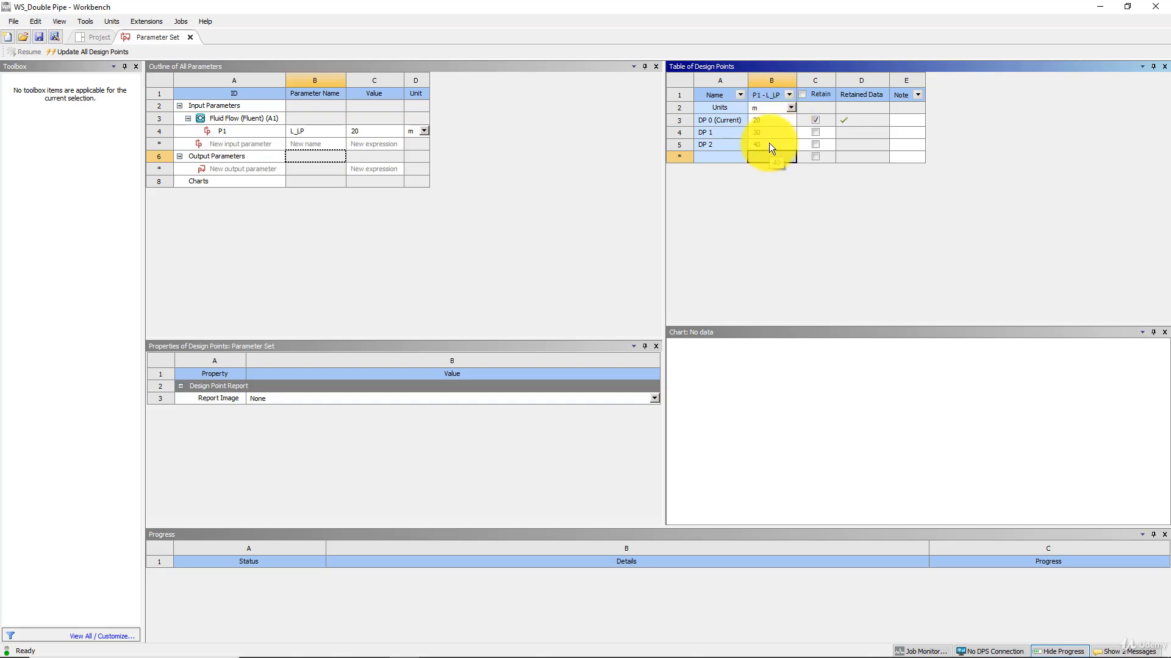
Reopen the Parameter Set from the project schematic and delete the design points DP 1 and DP 2.
{"action": "left_click", "coordinate": [96, 37]}
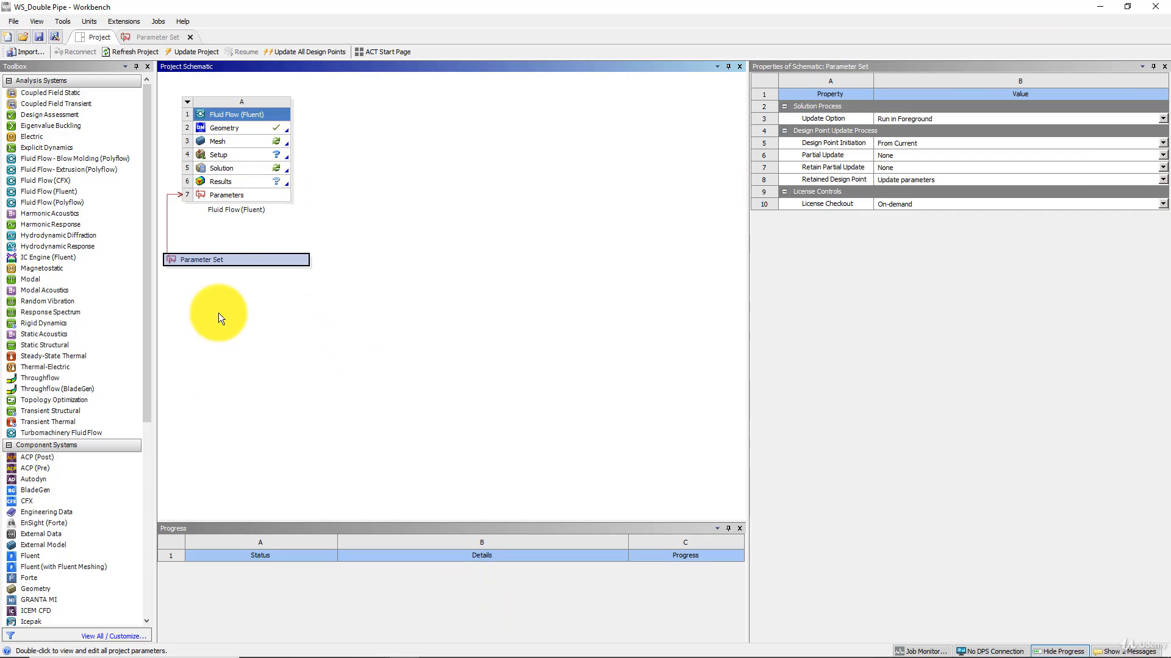
{"action": "double_click", "coordinate": [224, 259]}
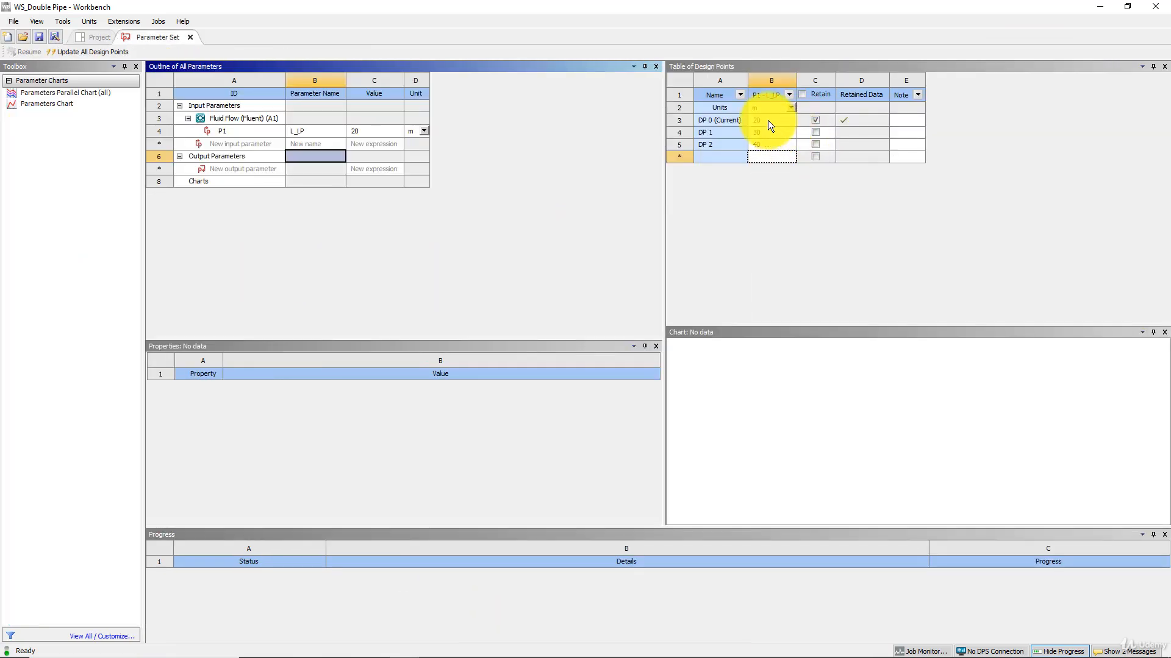
{"action": "left_click", "coordinate": [704, 133]}
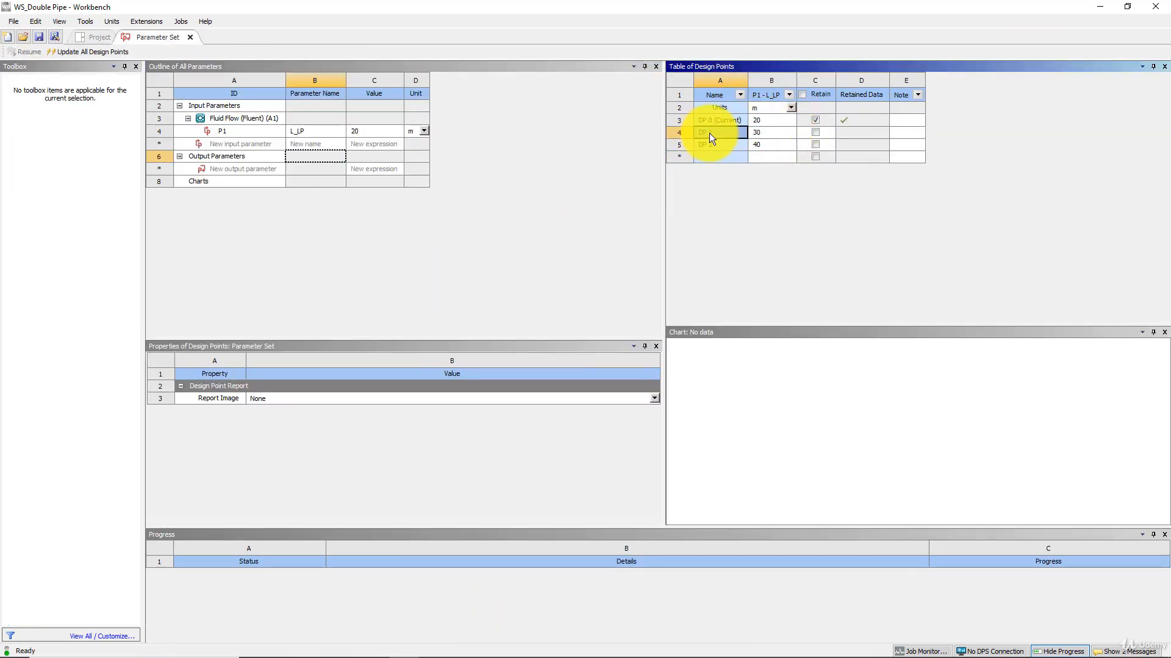
{"action": "right_click", "coordinate": [709, 133]}
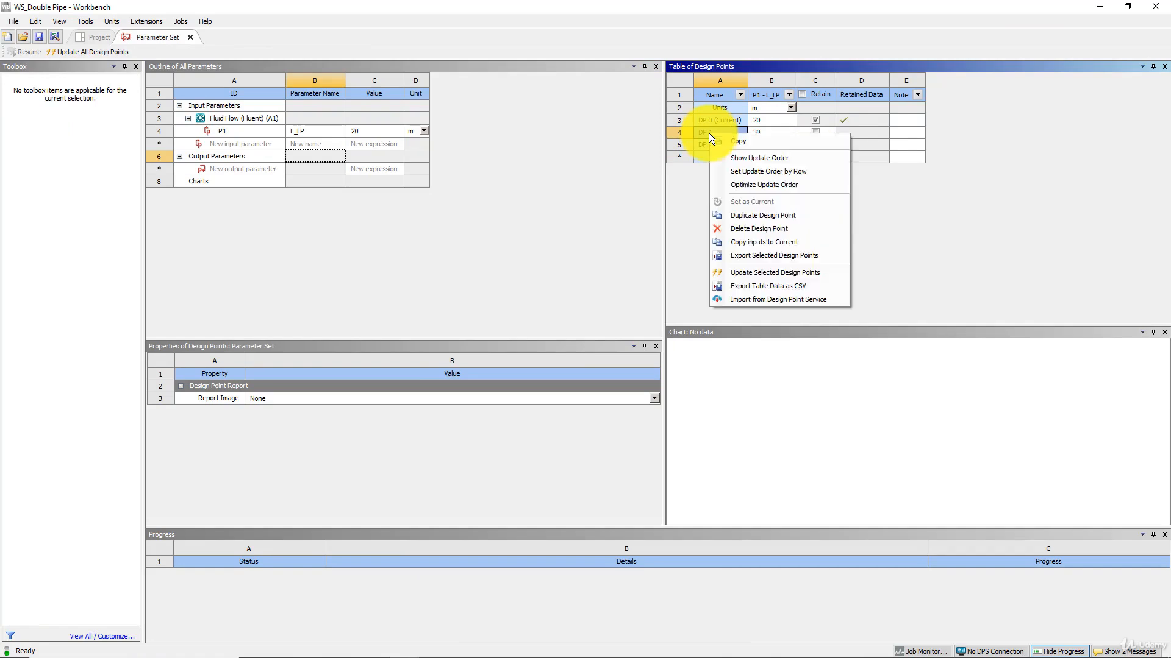
{"action": "left_click", "coordinate": [758, 229]}
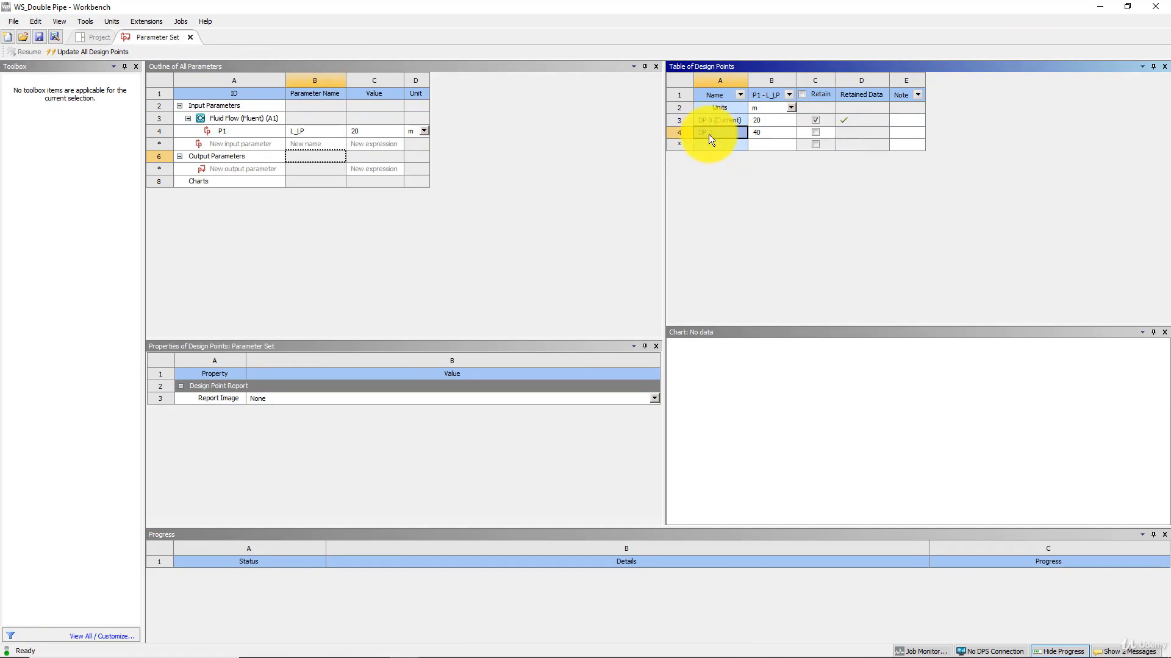
{"action": "right_click", "coordinate": [708, 133]}
{"action": "left_click", "coordinate": [733, 225]}
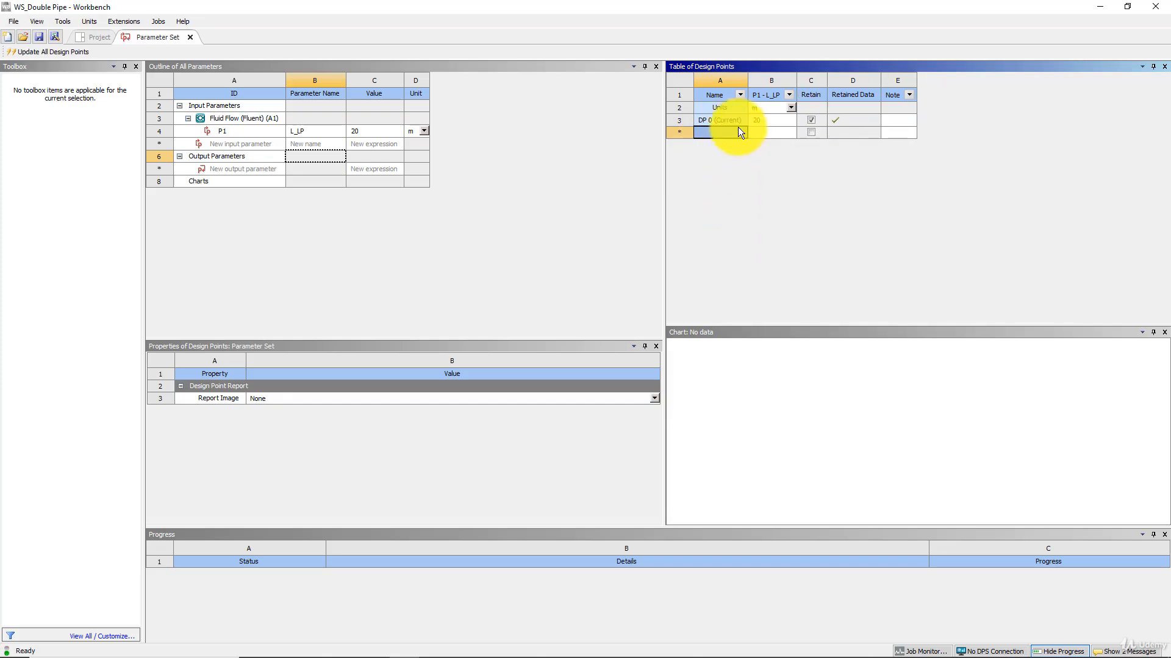
Set L_LP to 30 m for the current design point DP 0 and try to update all design points.
{"action": "left_click", "coordinate": [767, 122]}
{"action": "type", "text": "30"}
{"action": "key", "text": "Return"}
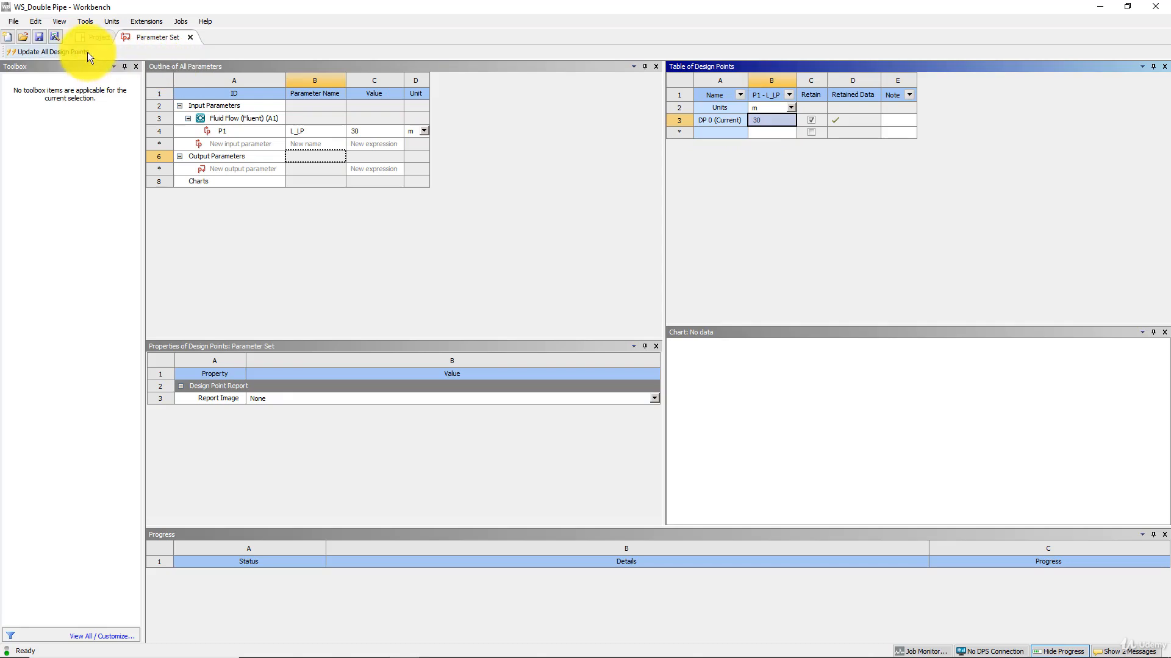
{"action": "left_click", "coordinate": [53, 51]}
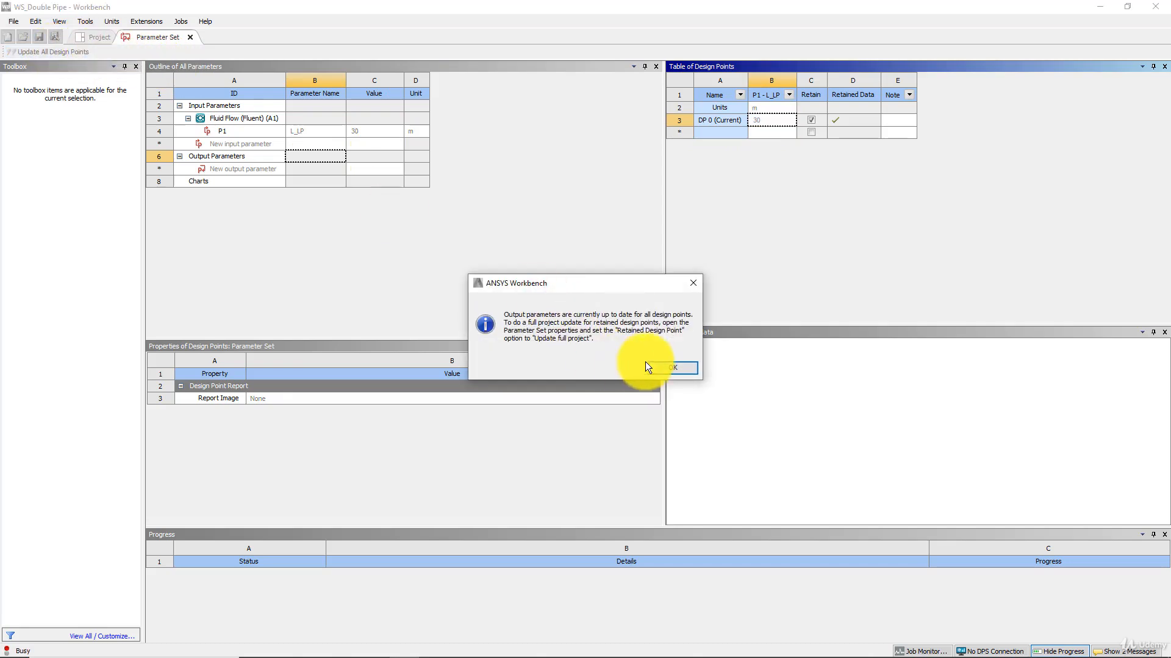
{"action": "left_click", "coordinate": [672, 368]}
Update the Geometry component of the Fluid Flow (Fluent) system and switch back to DesignModeler.
{"action": "left_click", "coordinate": [98, 37]}
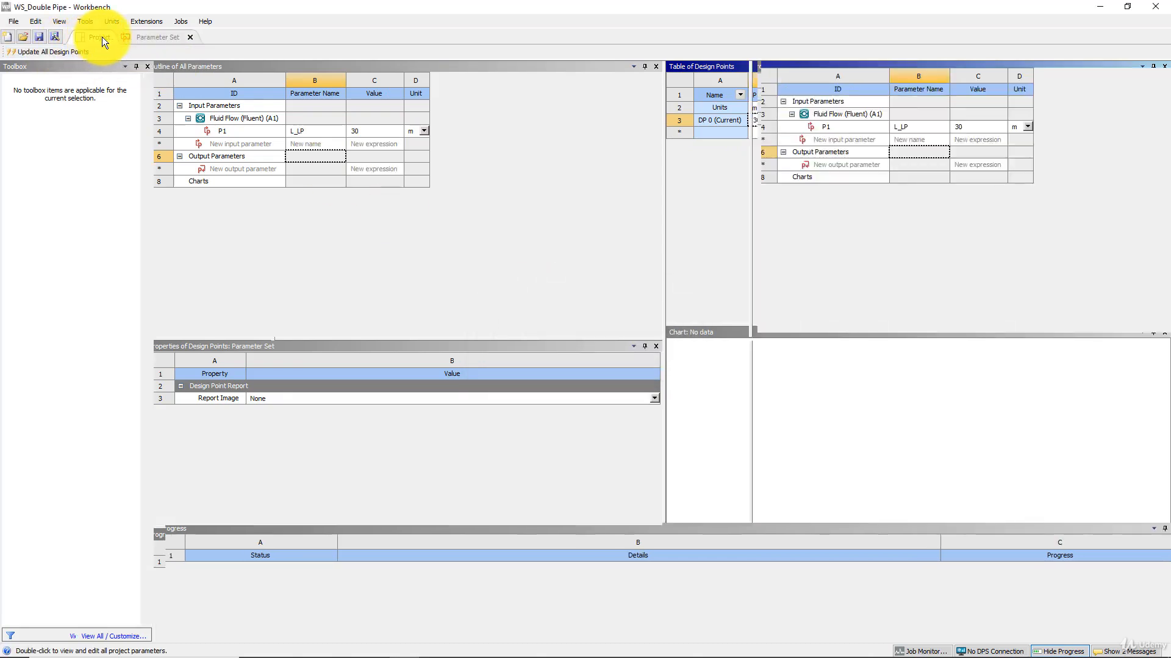
{"action": "right_click", "coordinate": [233, 128]}
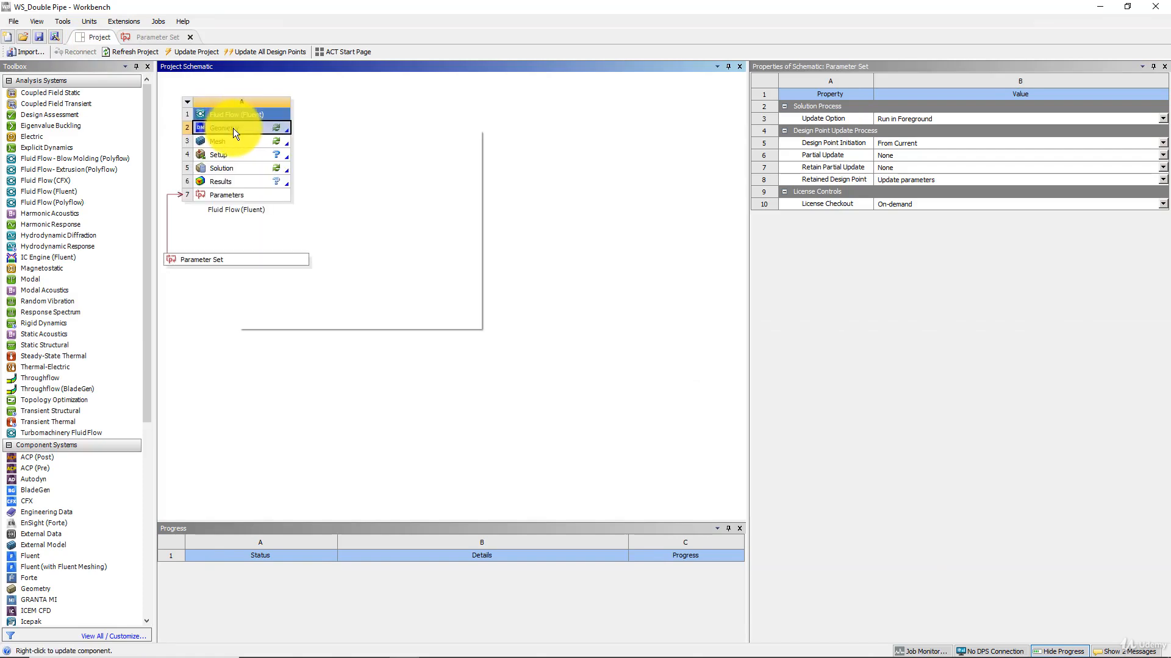
{"action": "left_click", "coordinate": [270, 210]}
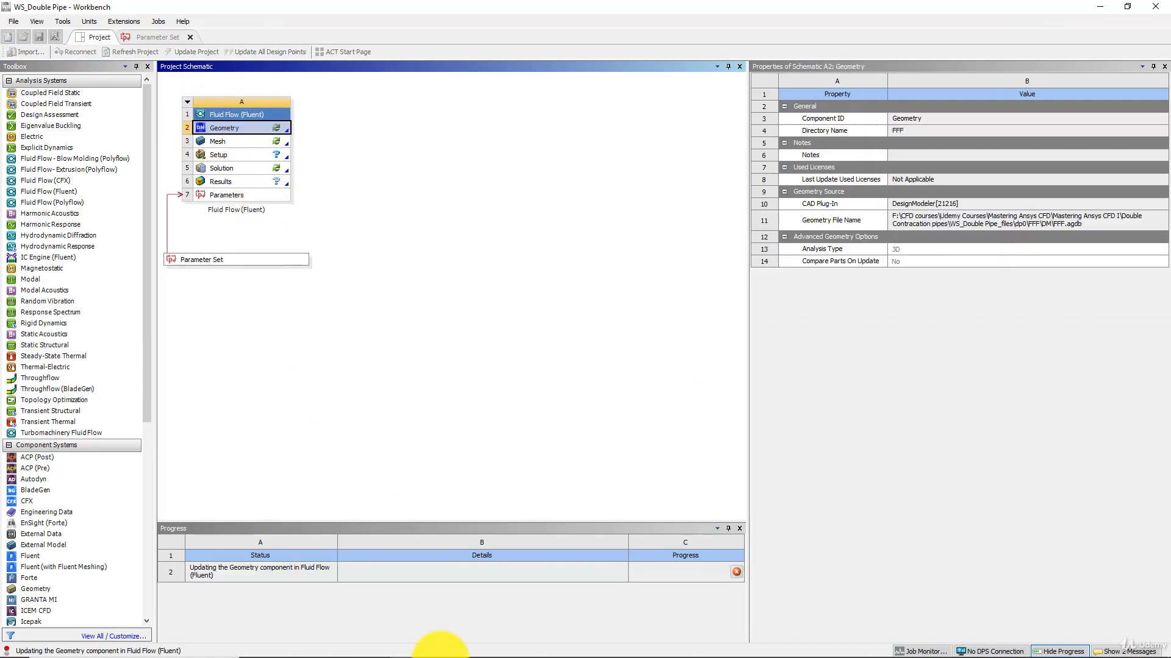
{"action": "mouse_move", "coordinate": [362, 653]}
{"action": "left_click", "coordinate": [433, 647]}
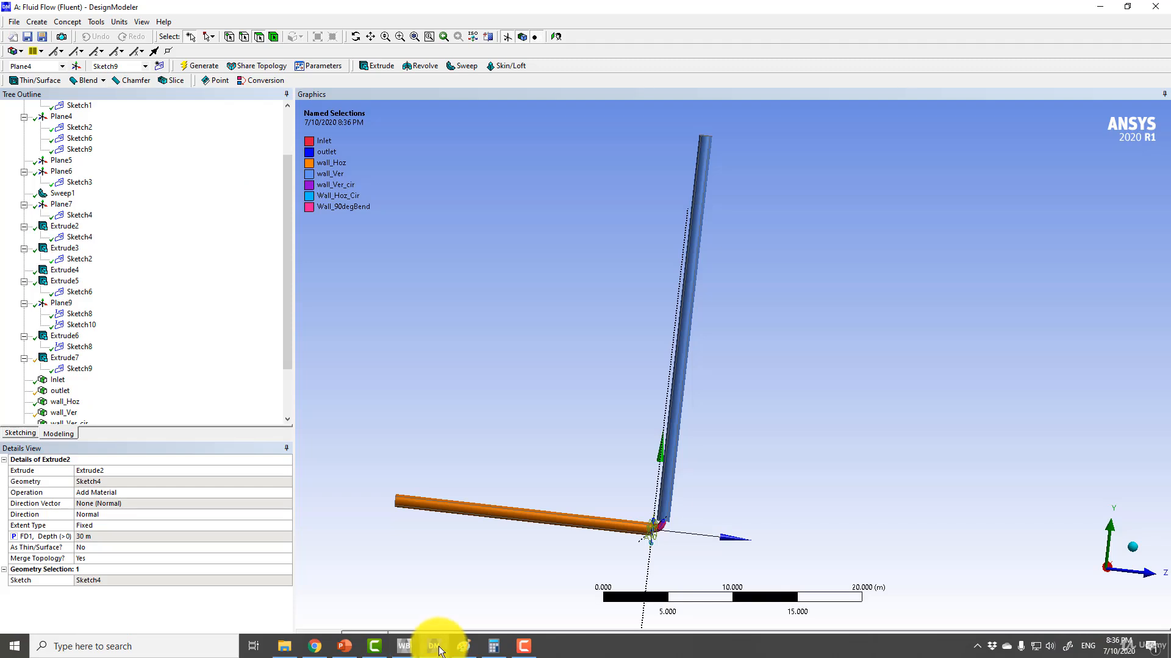
Check the depth of Extrude2 and examine the updated vertical pipe and its 90-degree bend at the joint with the horizontal pipe.
{"action": "middle_click_drag", "start_coordinate": [532, 244], "coordinate": [504, 248]}
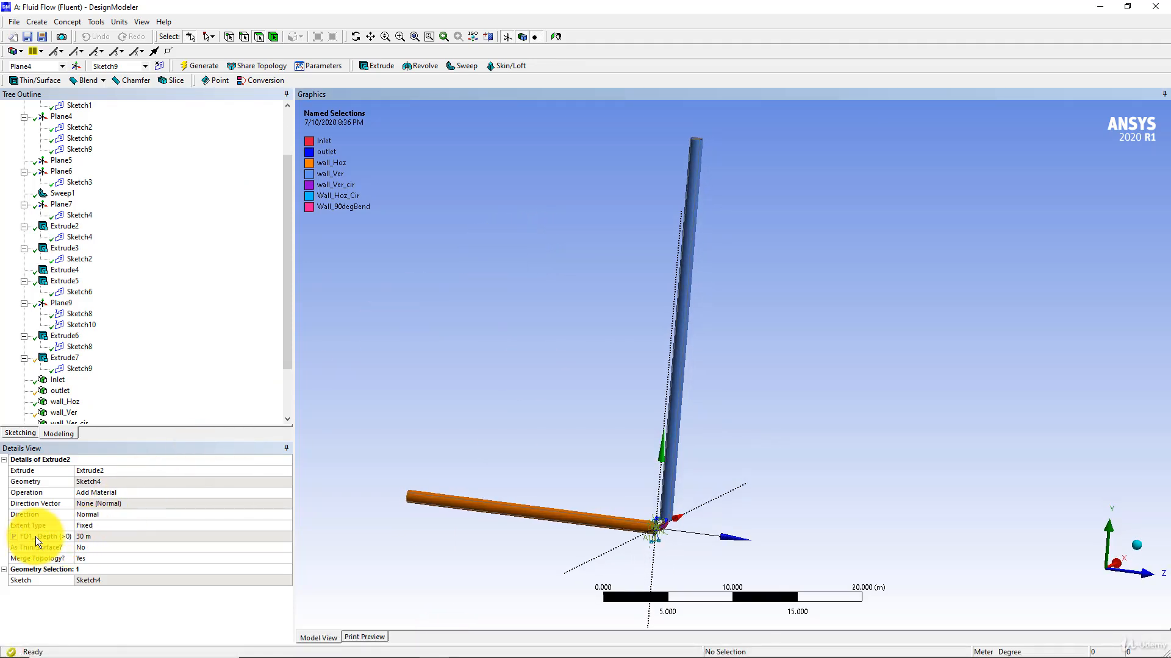
{"action": "left_click", "coordinate": [90, 537]}
{"action": "mouse_move", "coordinate": [314, 647]}
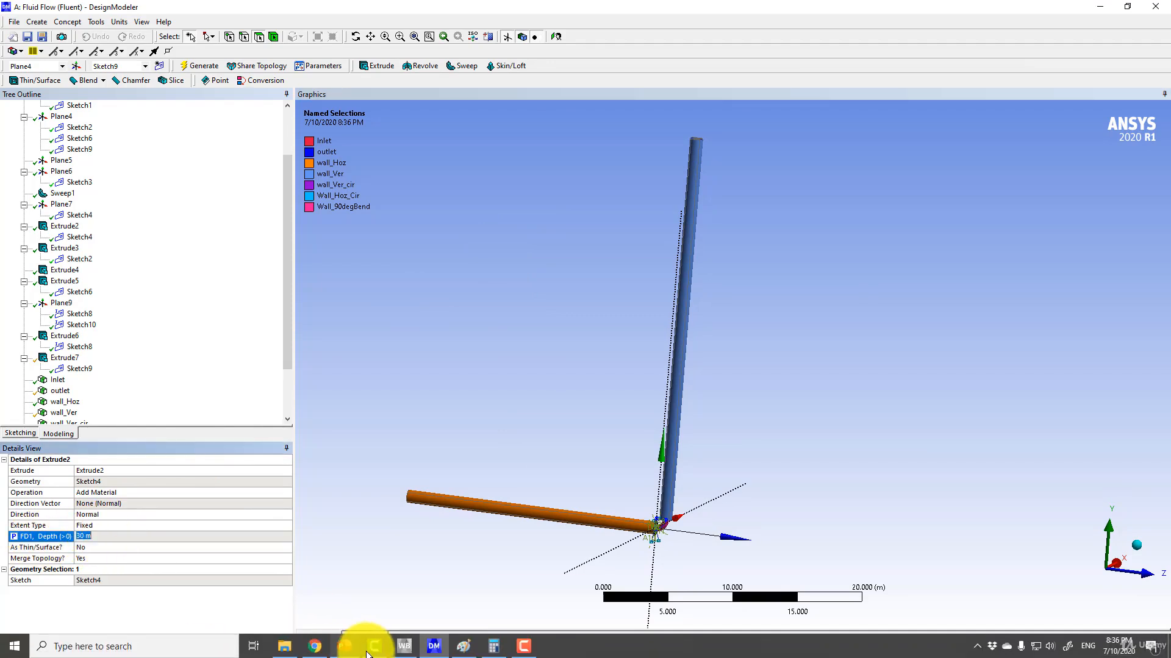
{"action": "scroll", "coordinate": [507, 273], "scroll_direction": "up", "scroll_amount": 2}
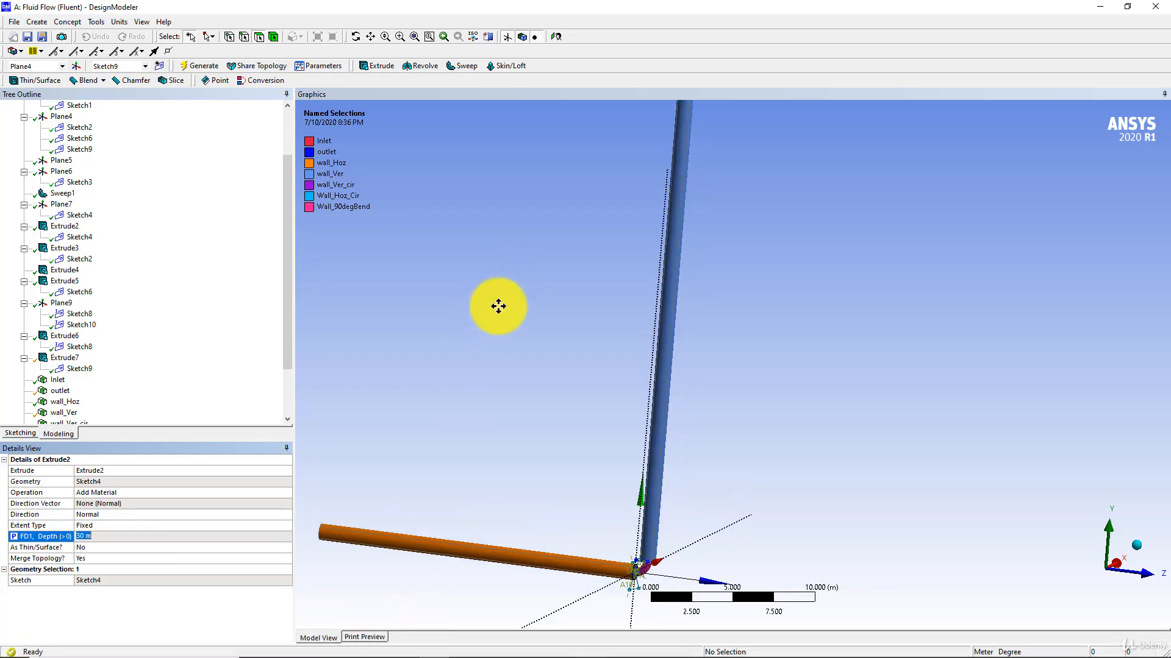
{"action": "middle_click_drag", "start_coordinate": [498, 306], "coordinate": [584, 236], "text": "ctrl"}
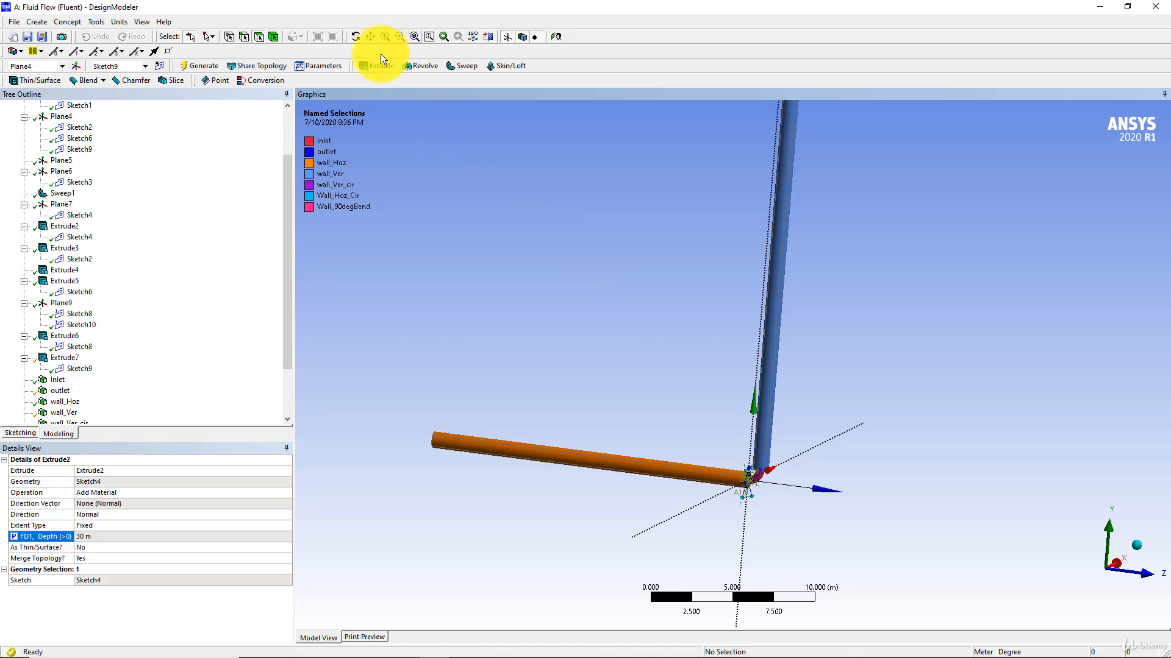
{"action": "scroll", "coordinate": [810, 428], "scroll_direction": "up", "scroll_amount": 4}
{"action": "middle_click_drag", "start_coordinate": [776, 481], "coordinate": [698, 320], "text": "ctrl"}
{"action": "scroll", "coordinate": [645, 313], "scroll_direction": "up", "scroll_amount": 7}
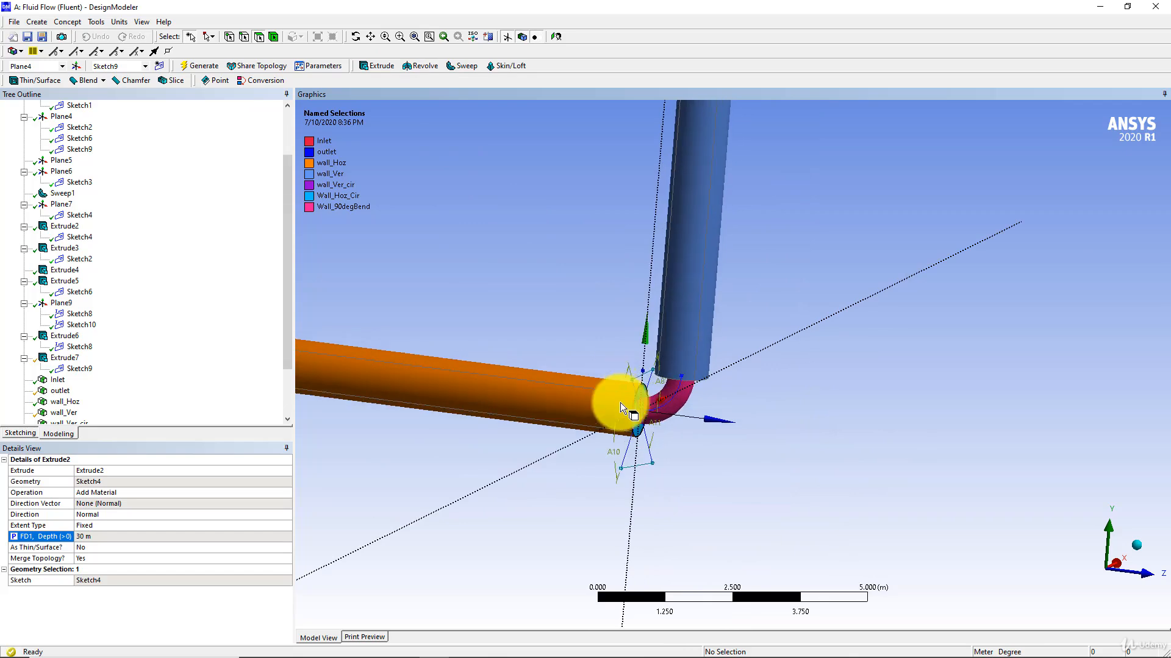
Examine the 90-degree bend between the two pipes and consult the Elbow design sketch in PowerPoint for the radius-to-diameter relation.
{"action": "middle_click_drag", "start_coordinate": [621, 404], "coordinate": [809, 311]}
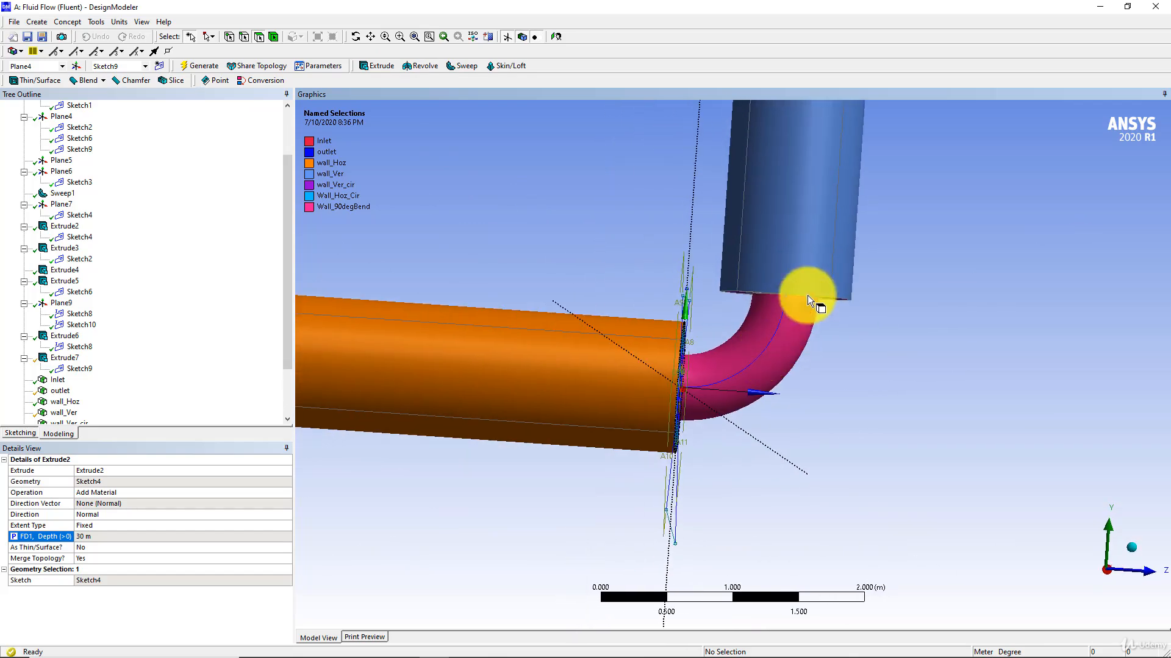
{"action": "scroll", "coordinate": [741, 360], "scroll_direction": "up", "scroll_amount": 4}
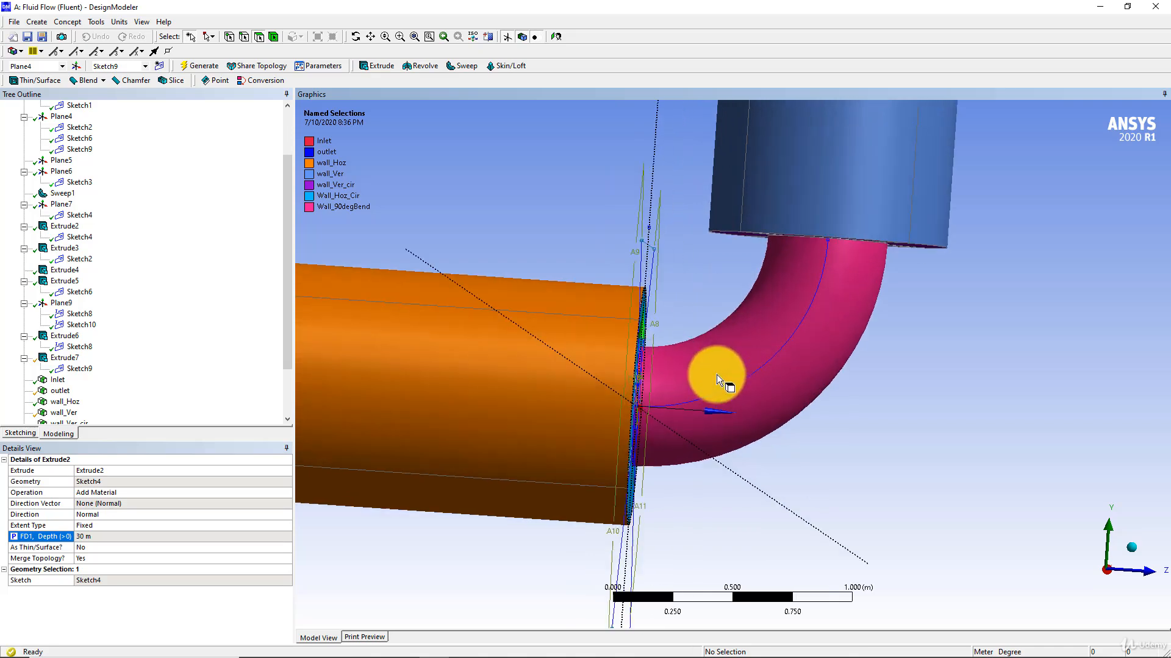
{"action": "middle_click_drag", "start_coordinate": [625, 371], "coordinate": [753, 313]}
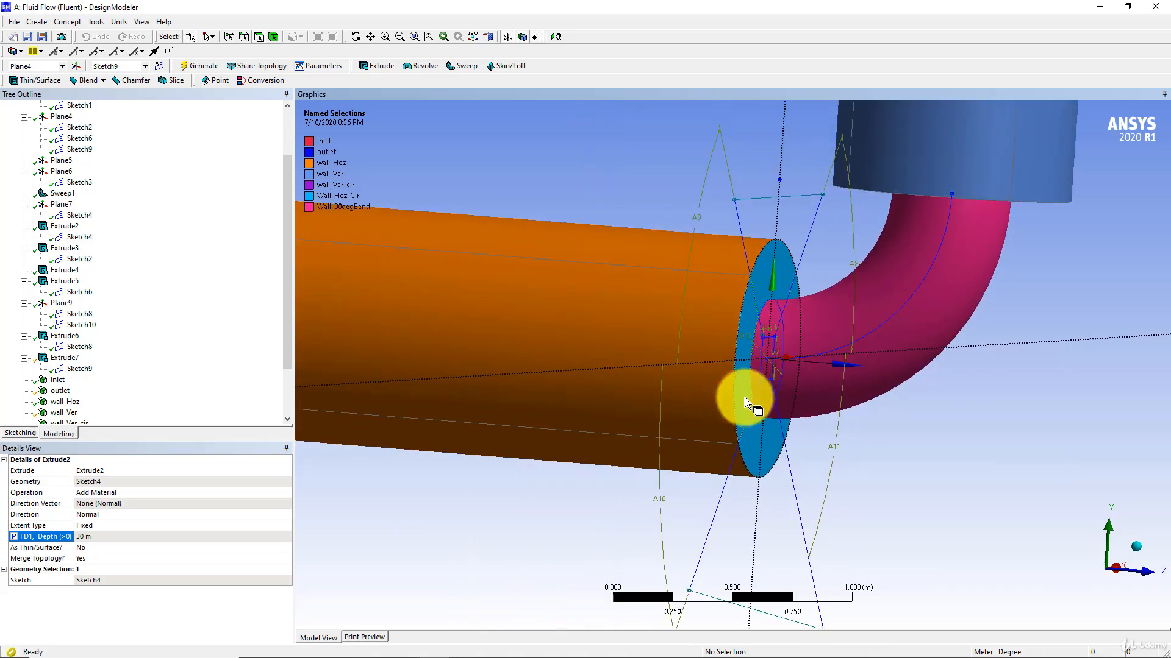
{"action": "middle_click_drag", "start_coordinate": [846, 324], "coordinate": [802, 363], "text": "ctrl"}
{"action": "mouse_move", "coordinate": [236, 647]}
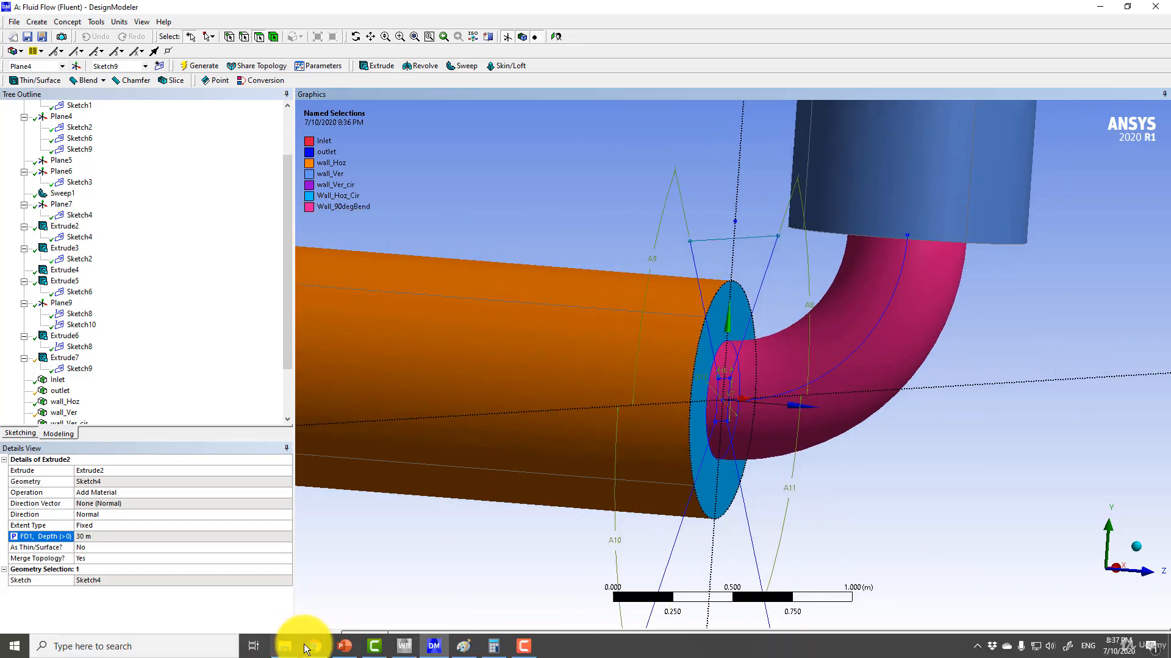
{"action": "left_click", "coordinate": [344, 646]}
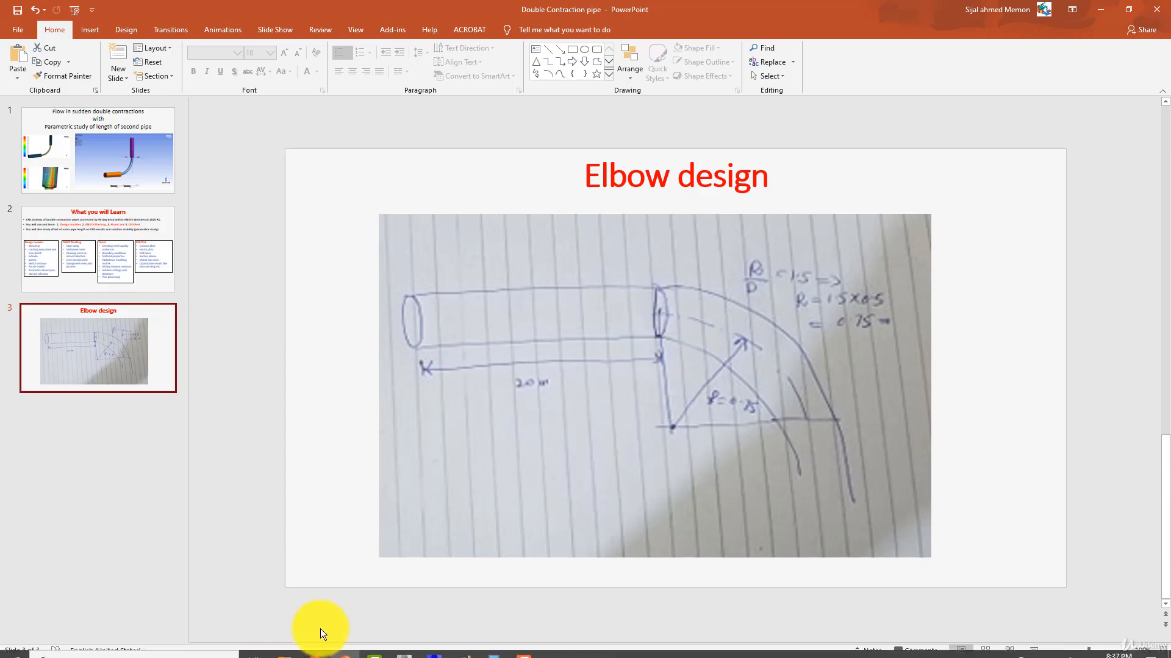
{"action": "left_click", "coordinate": [433, 646]}
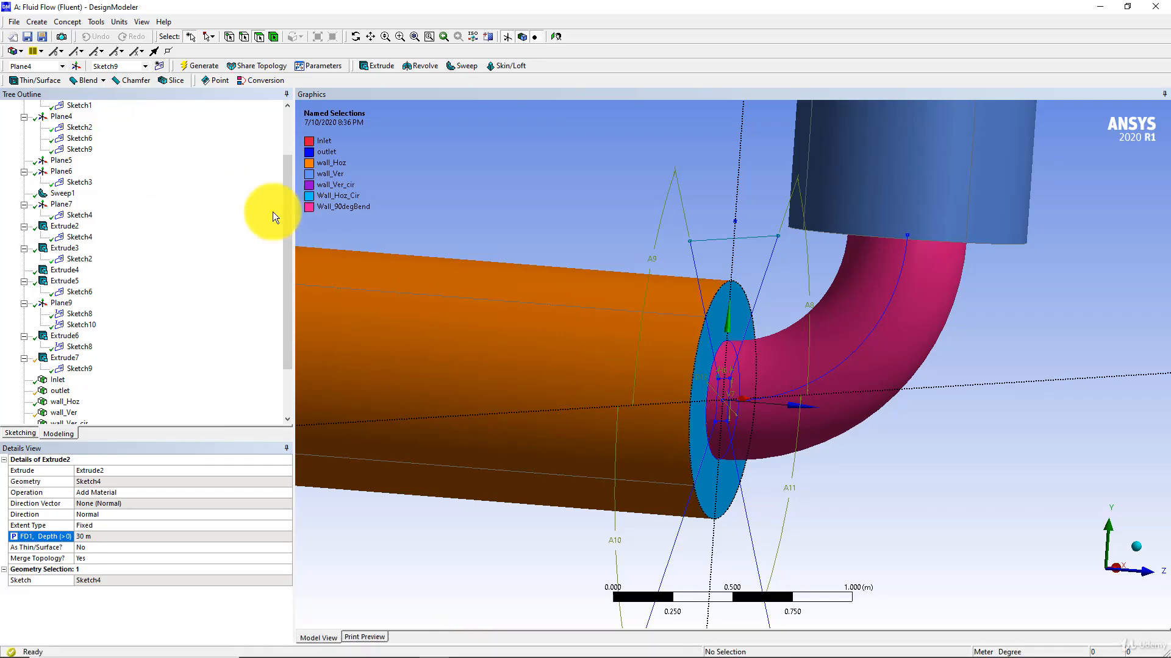
Make the X offset of Plane6 (FD1) a design parameter named RC.
{"action": "left_click", "coordinate": [64, 172]}
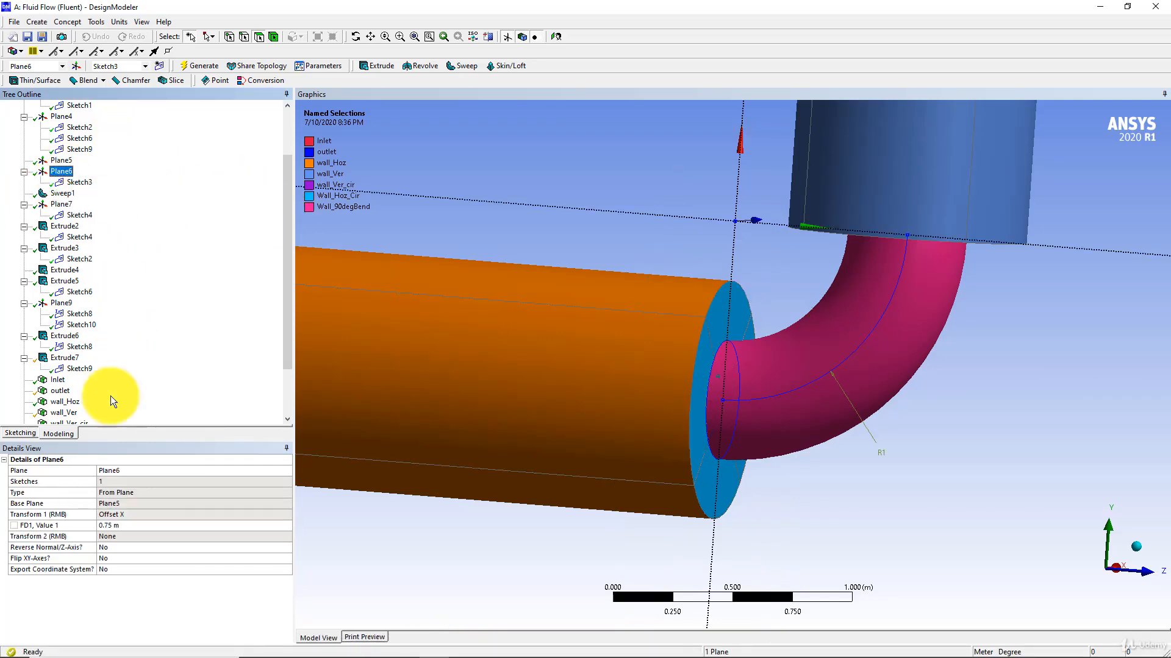
{"action": "left_click", "coordinate": [133, 524]}
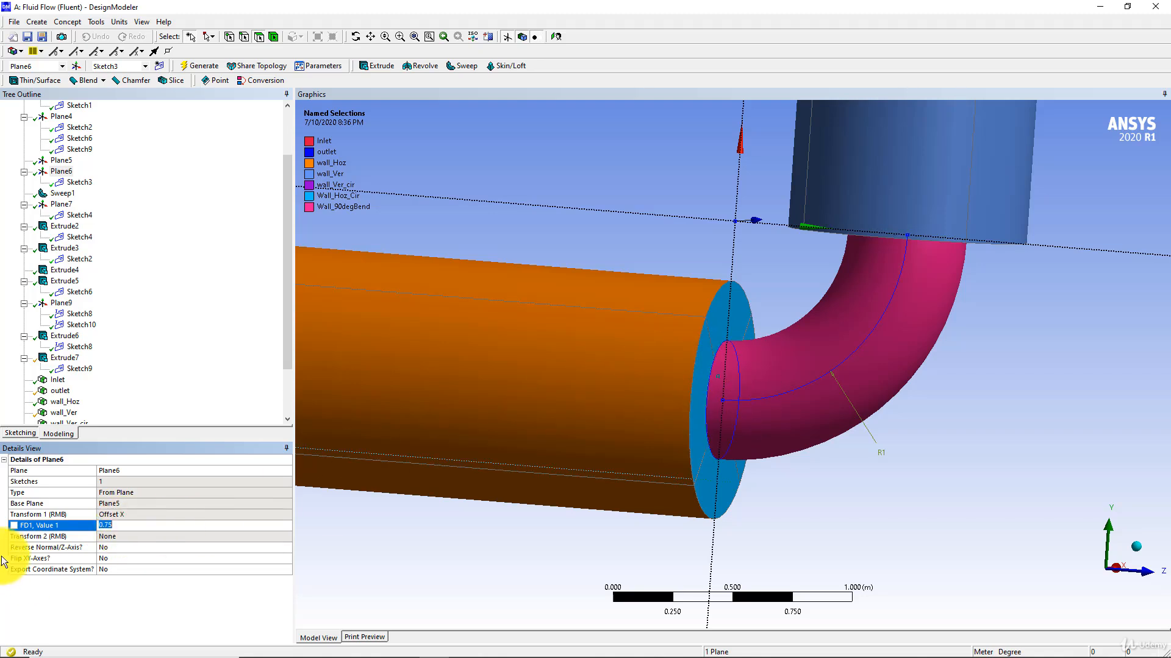
{"action": "left_click", "coordinate": [14, 525]}
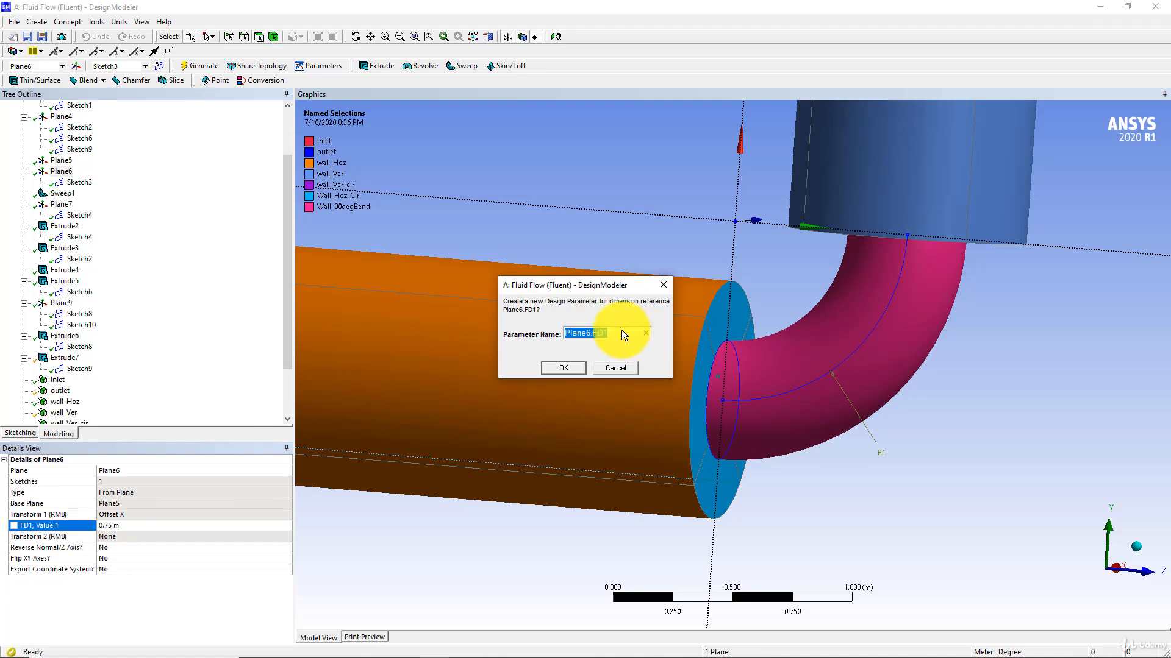
{"action": "type", "text": "RC"}
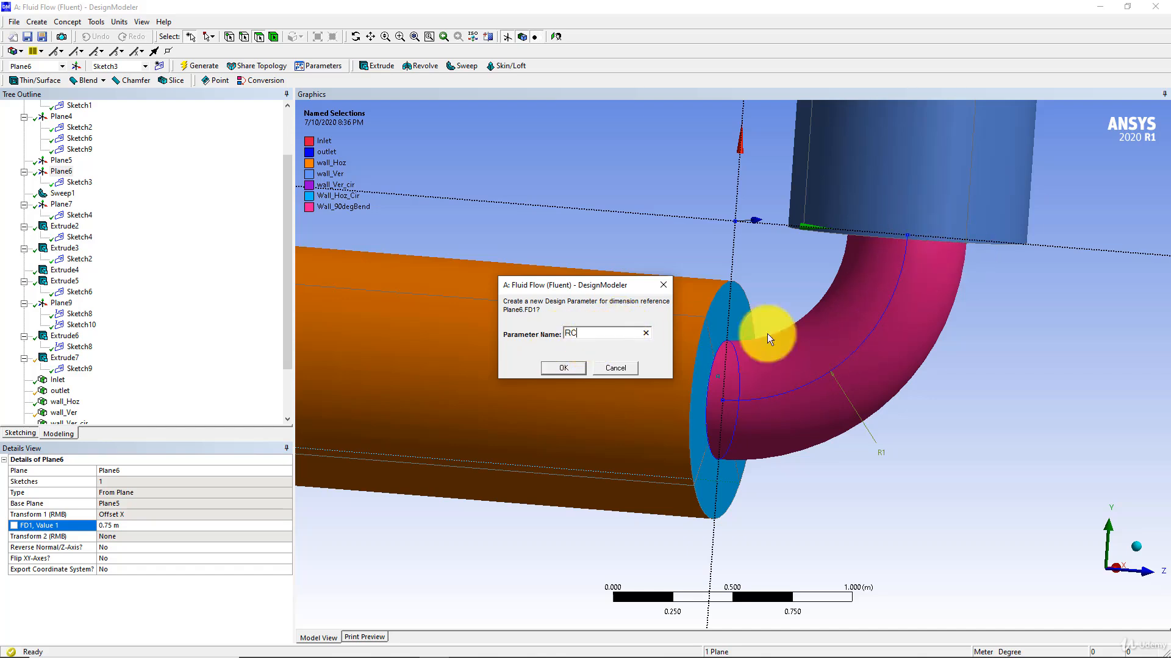
{"action": "left_click", "coordinate": [555, 368]}
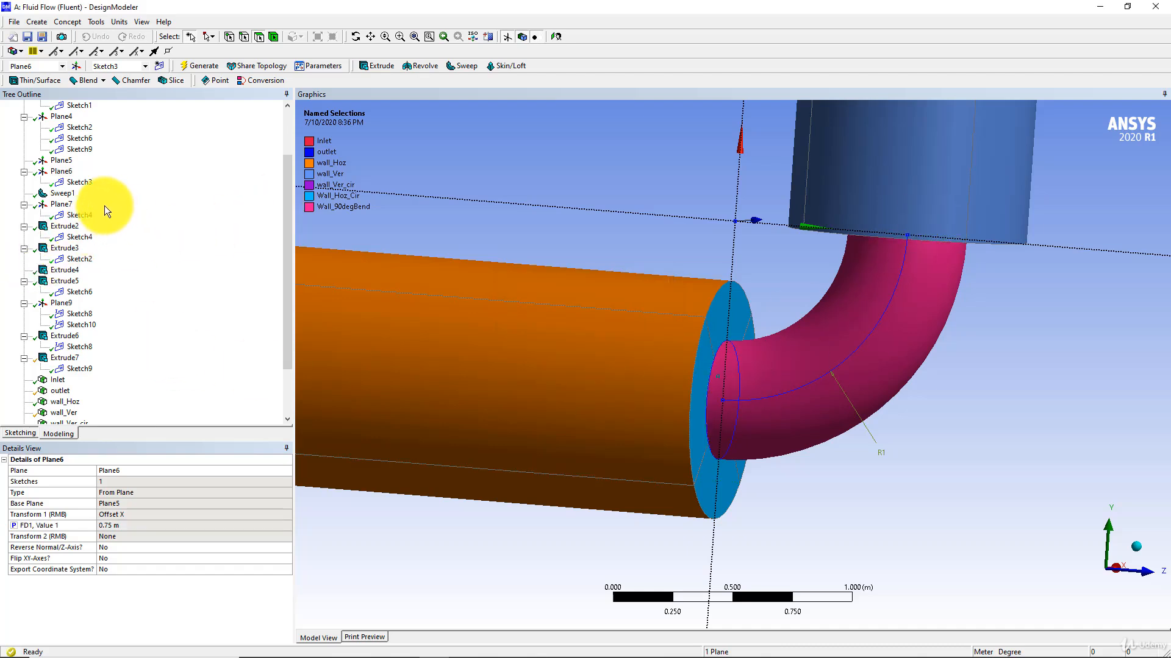
Make dimension D12 of Sketch2 under Plane4, the bend's circle diameter, a design parameter named DSP.
{"action": "scroll", "coordinate": [104, 206], "scroll_direction": "up", "scroll_amount": 1}
{"action": "left_click", "coordinate": [80, 160]}
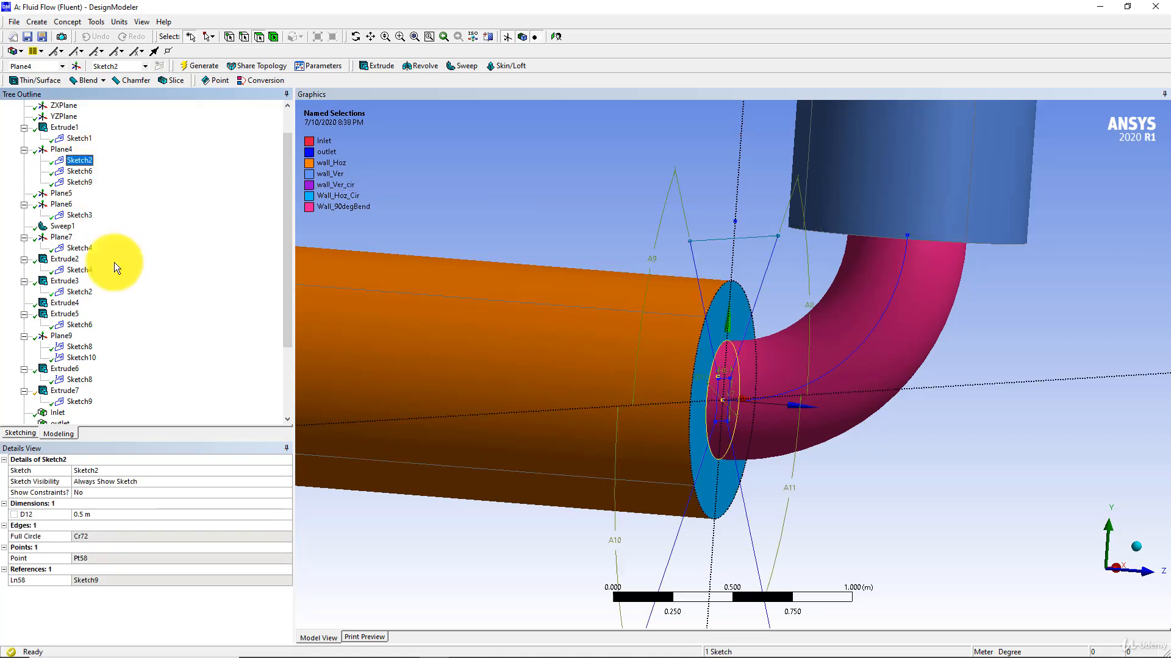
{"action": "left_click", "coordinate": [13, 513]}
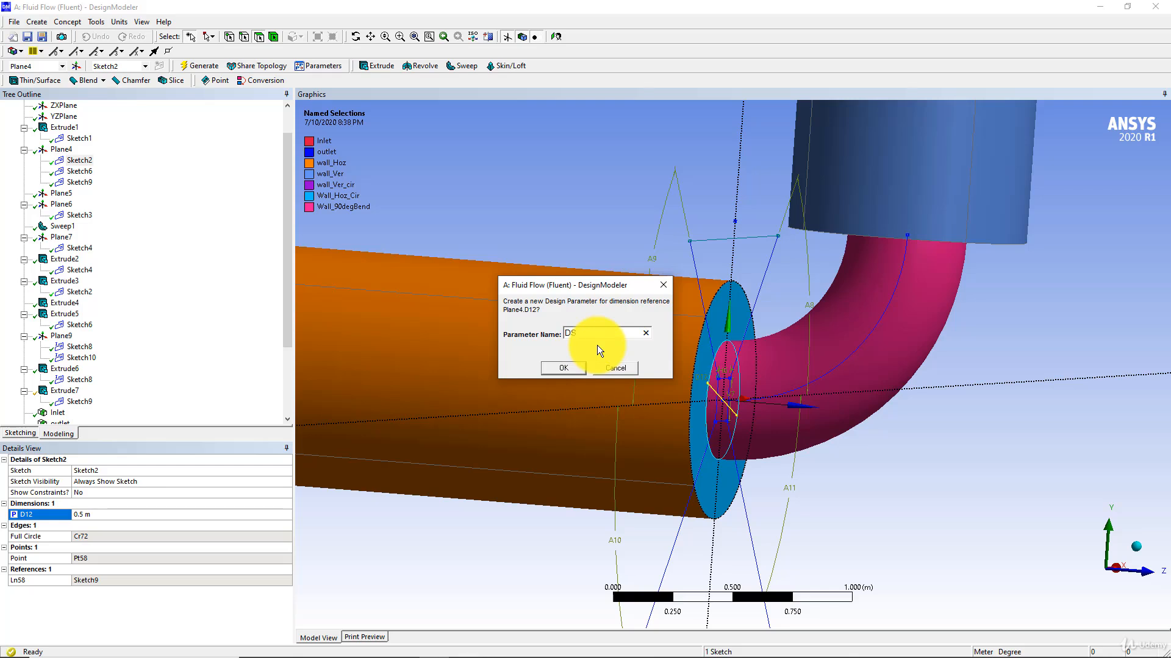
{"action": "type", "text": "DSP"}
{"action": "left_click", "coordinate": [551, 368]}
Open the parameter/dimension assignments and copy the name DSP from the Plane4.D12 expression.
{"action": "mouse_move", "coordinate": [209, 648]}
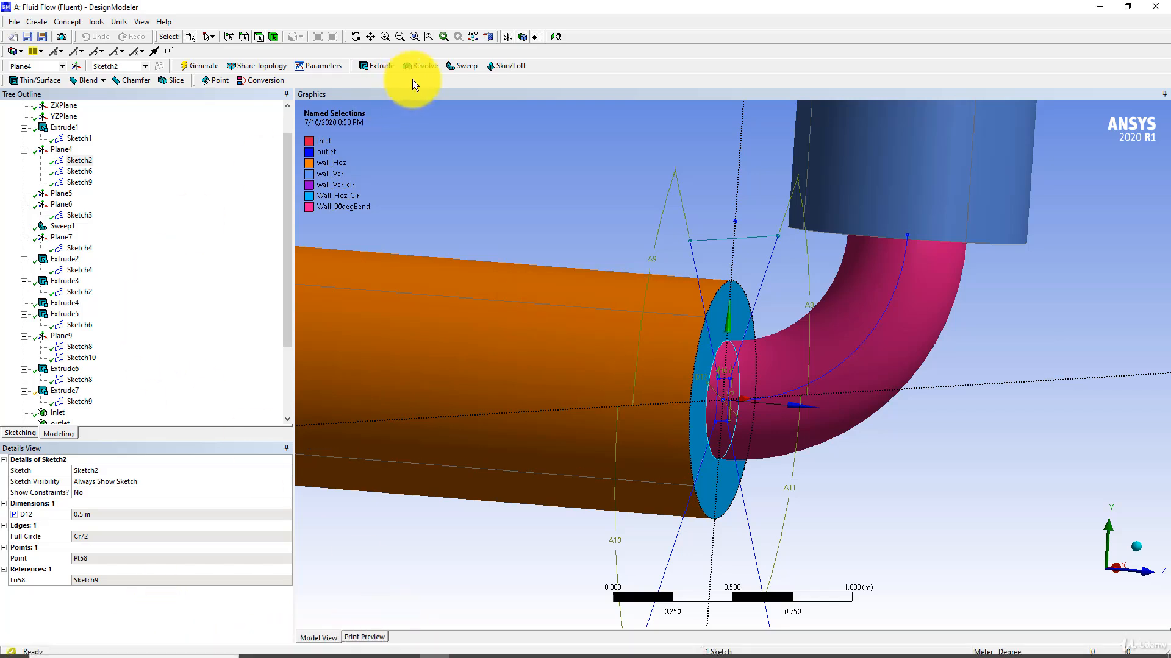
{"action": "left_click", "coordinate": [318, 65]}
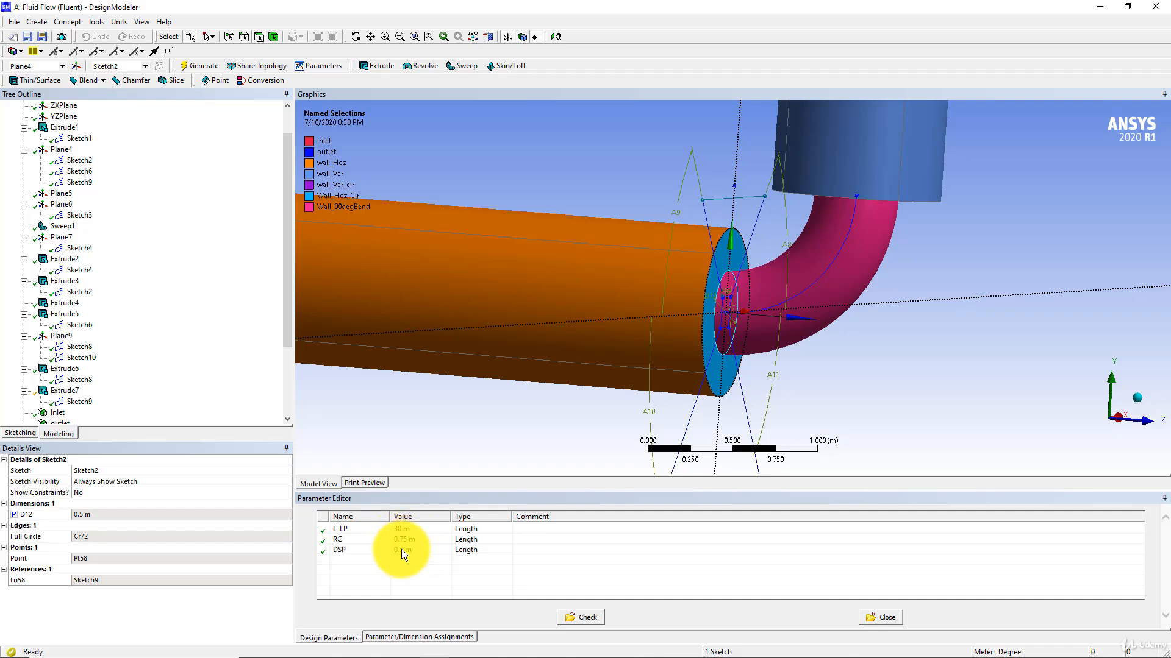
{"action": "left_click", "coordinate": [403, 637]}
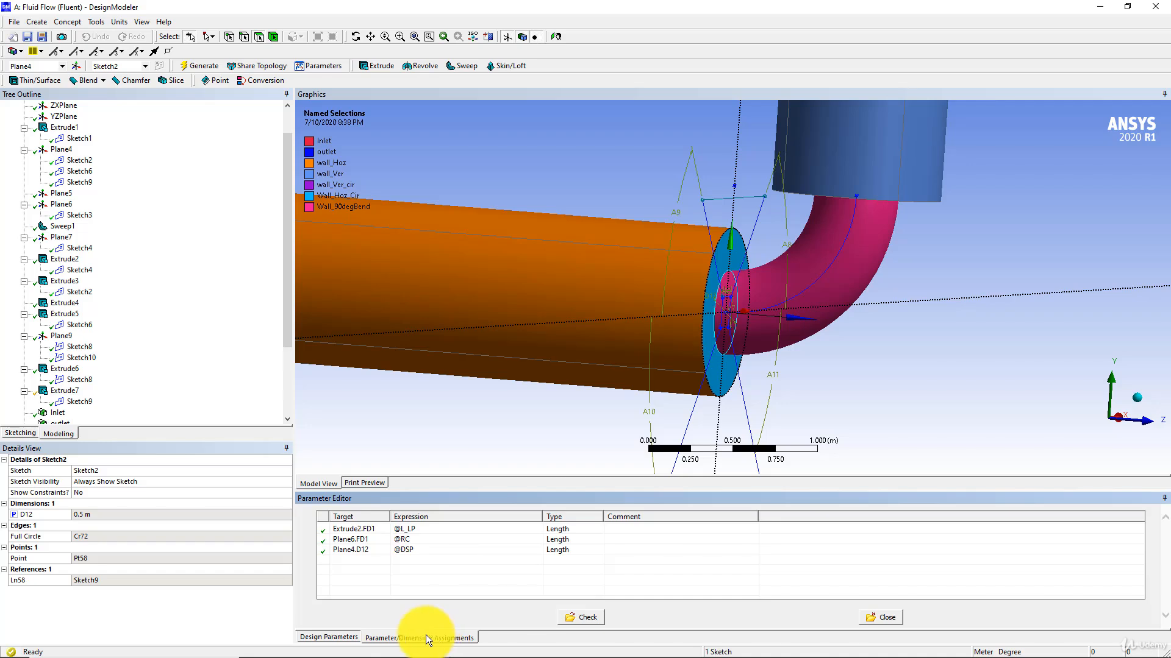
{"action": "left_click", "coordinate": [418, 541]}
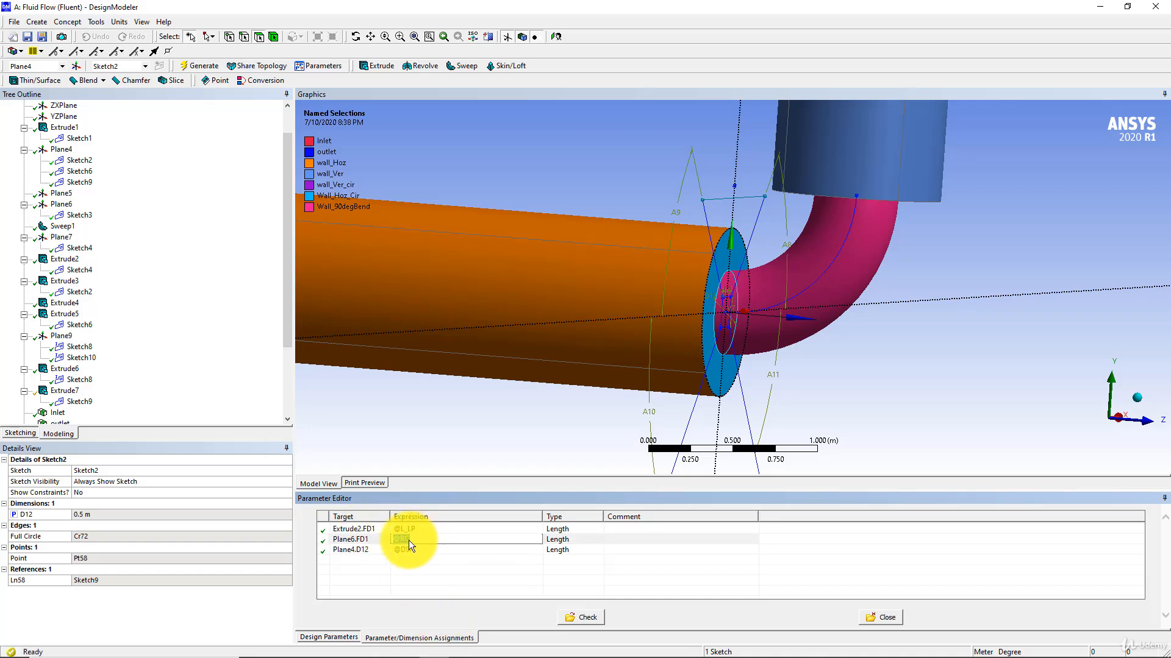
{"action": "left_click", "coordinate": [407, 548]}
{"action": "right_click", "coordinate": [409, 548]}
{"action": "left_click", "coordinate": [400, 551]}
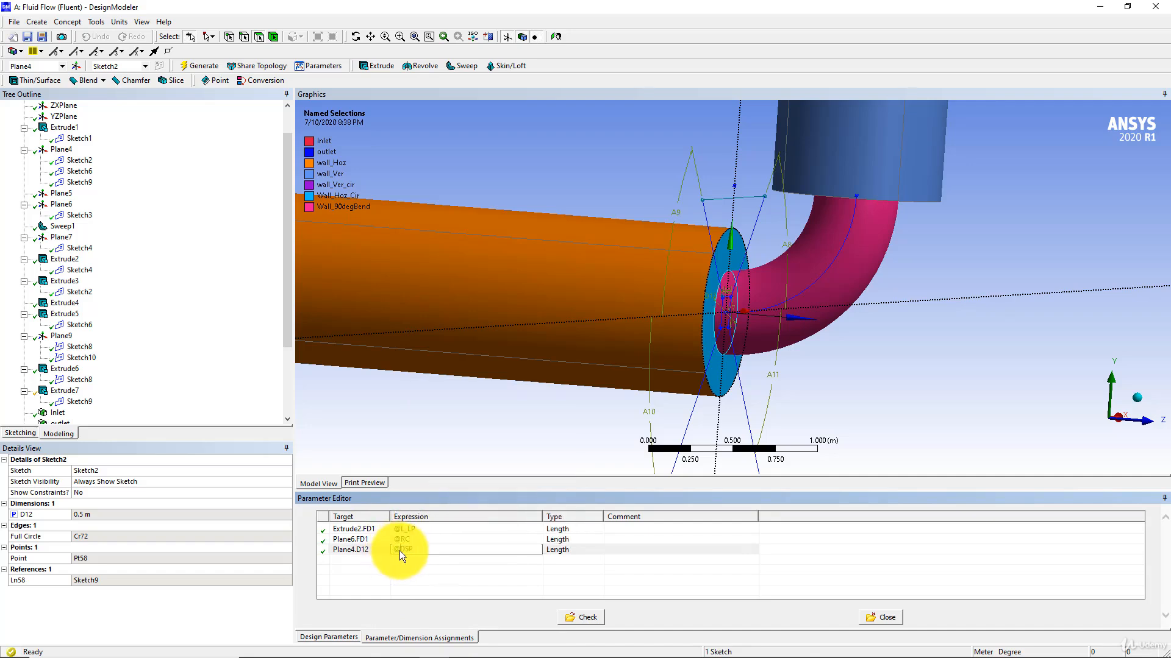
{"action": "right_click", "coordinate": [408, 547]}
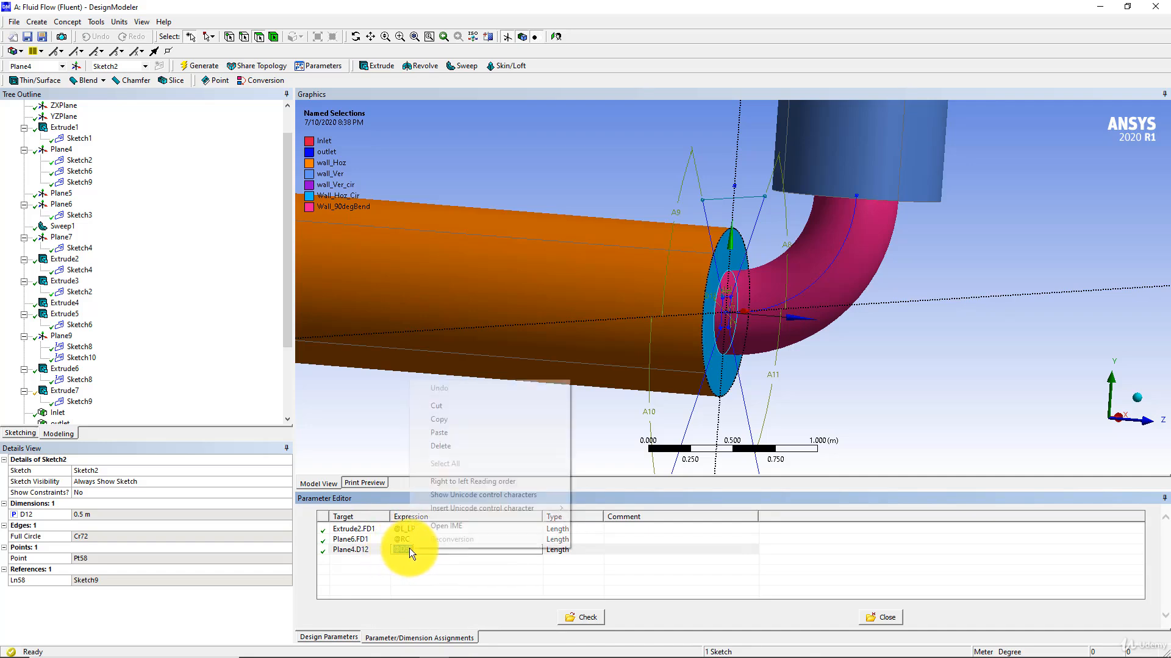
{"action": "left_click", "coordinate": [405, 551]}
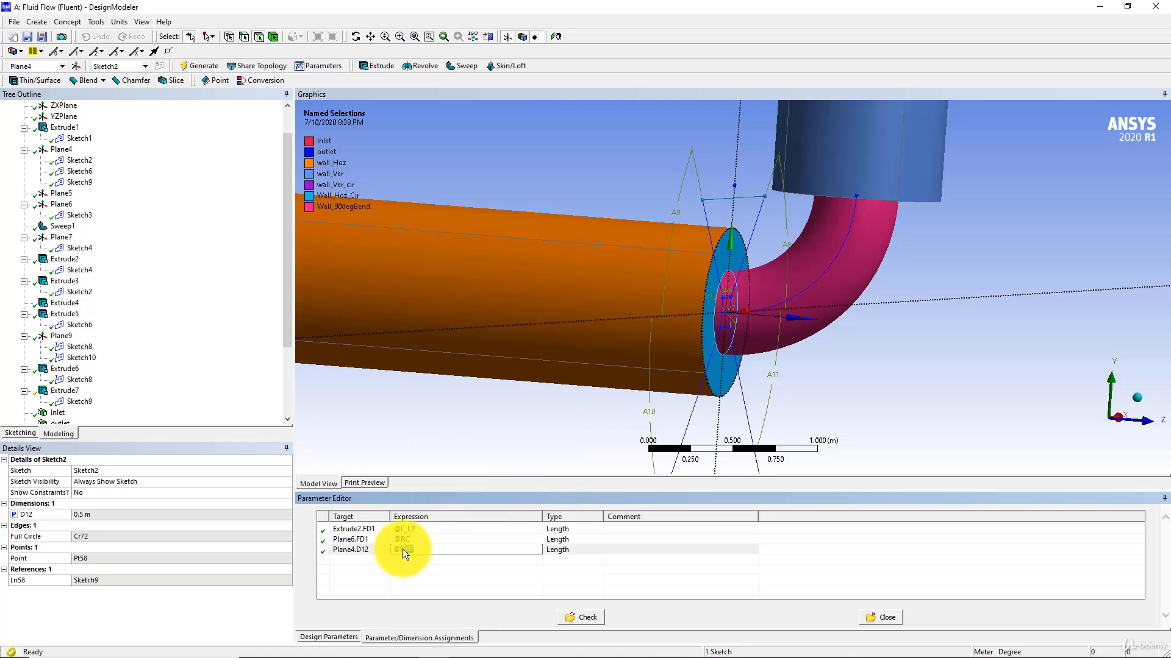
{"action": "right_click", "coordinate": [404, 549]}
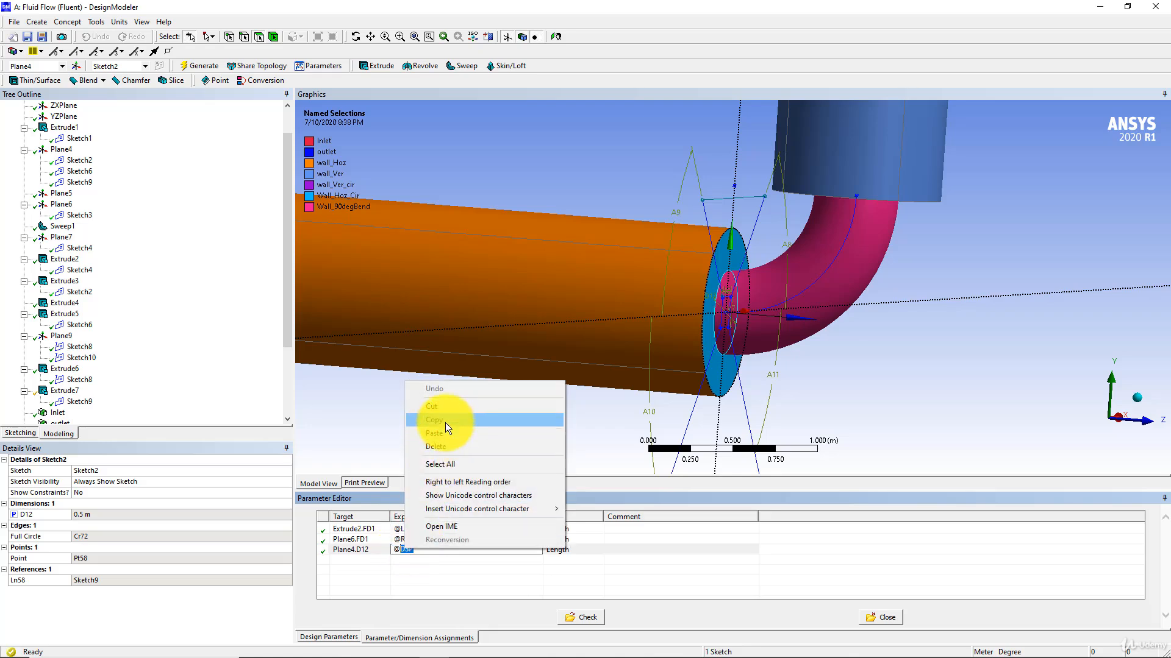
{"action": "left_click", "coordinate": [445, 421]}
{"action": "left_click", "coordinate": [408, 539]}
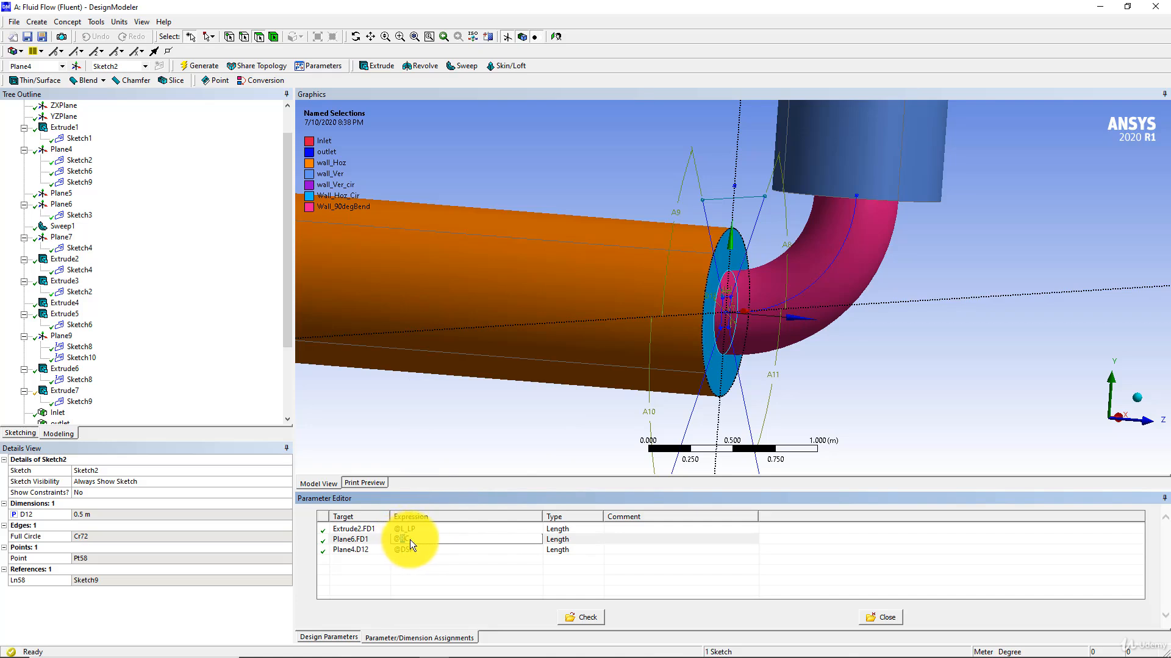
{"action": "right_click", "coordinate": [406, 540]}
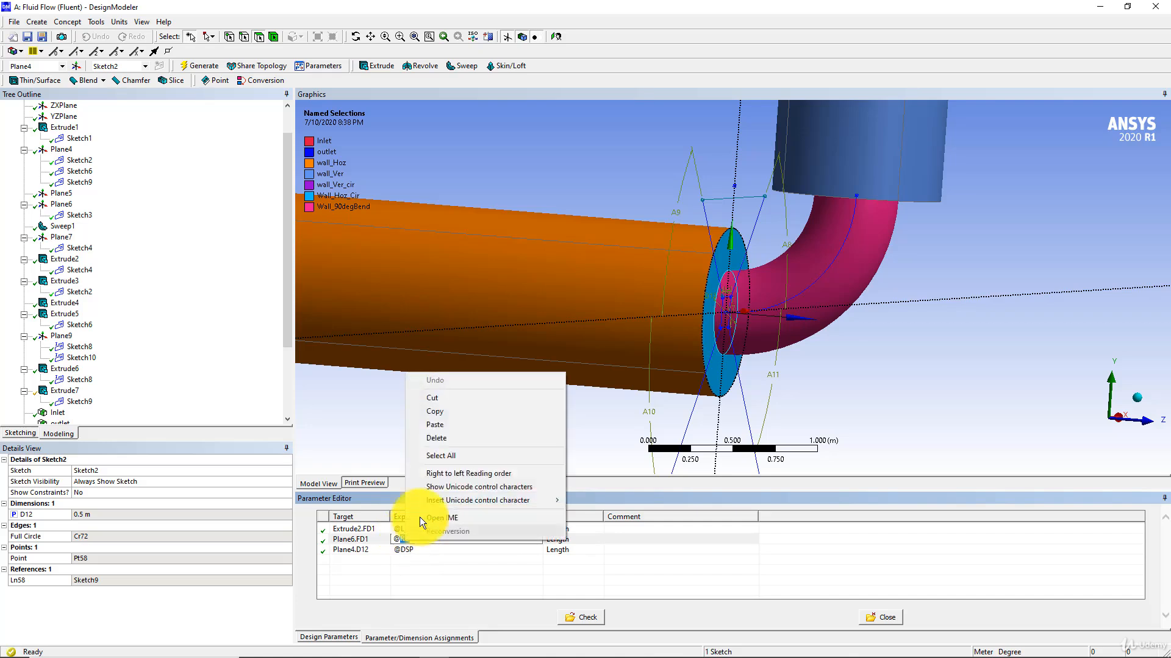
{"action": "left_click", "coordinate": [437, 426]}
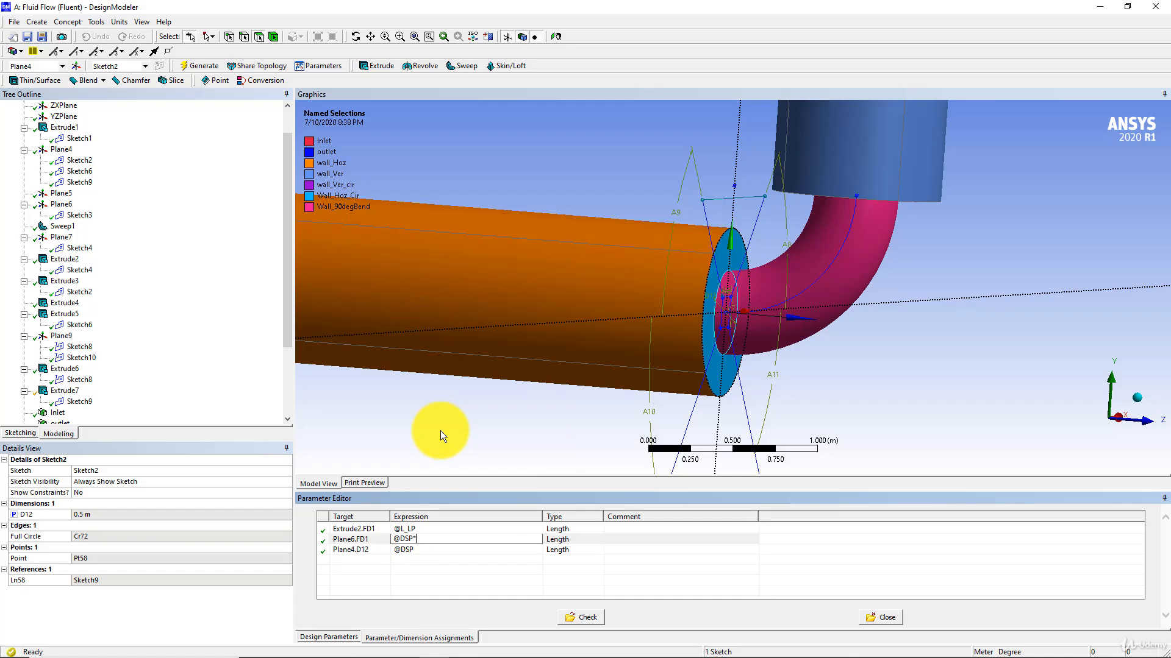
{"action": "type", "text": "*1.5"}
{"action": "key", "text": "Return"}
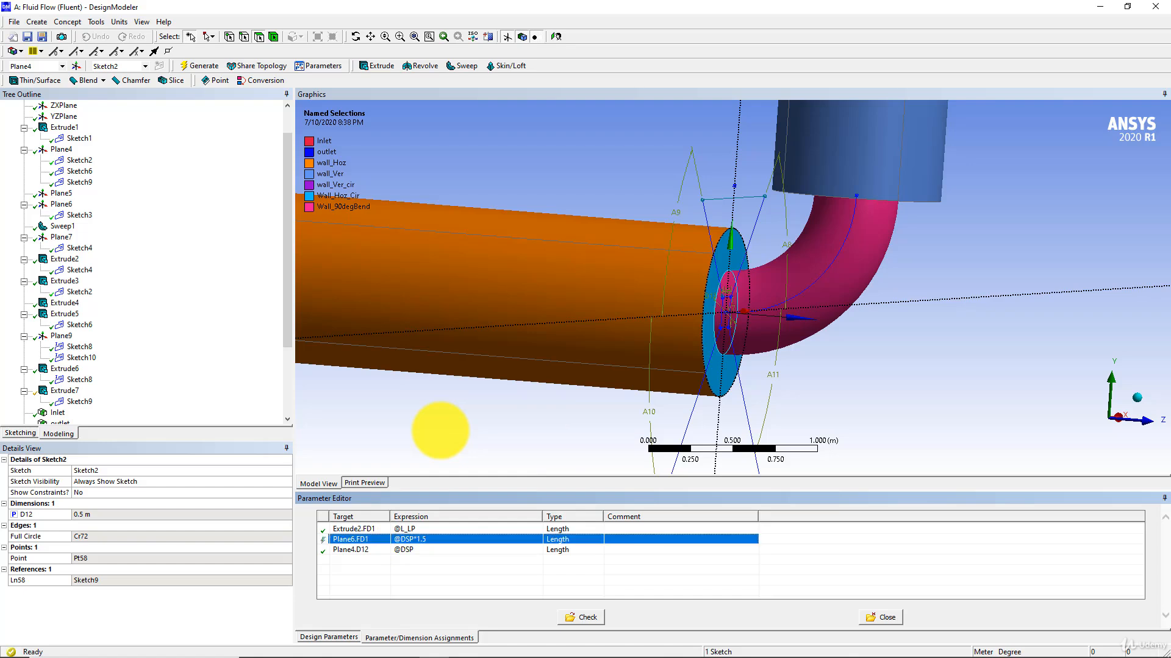
Check the parameter assignments, close the Parameter Editor and regenerate the model.
{"action": "left_click", "coordinate": [588, 620]}
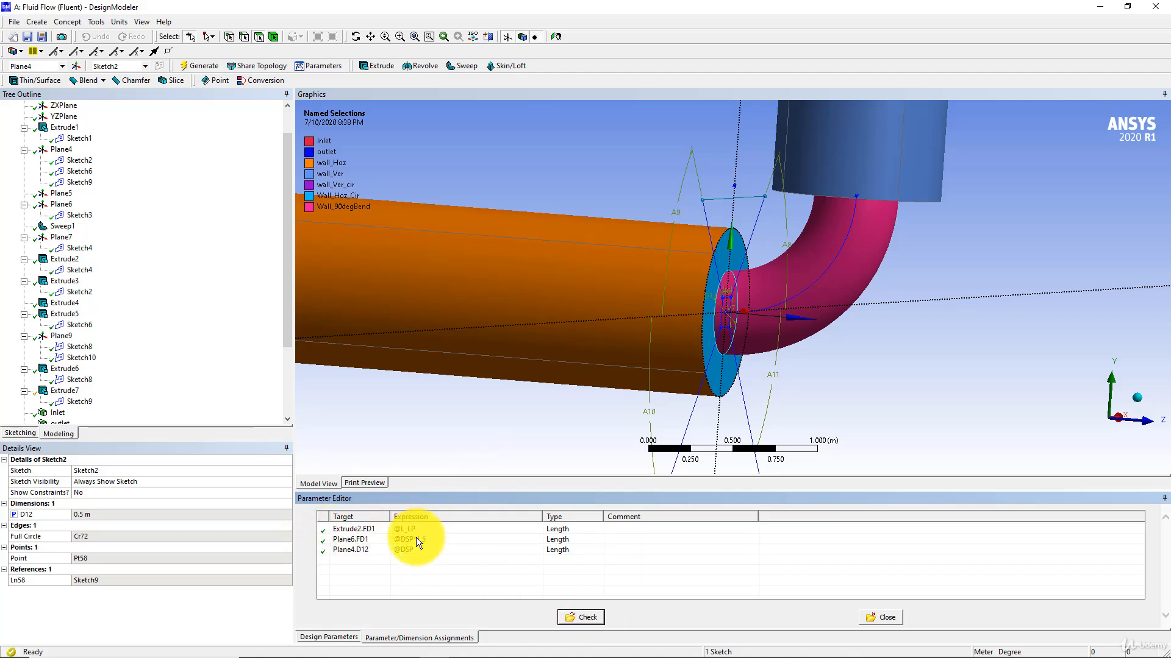
{"action": "left_click", "coordinate": [882, 618]}
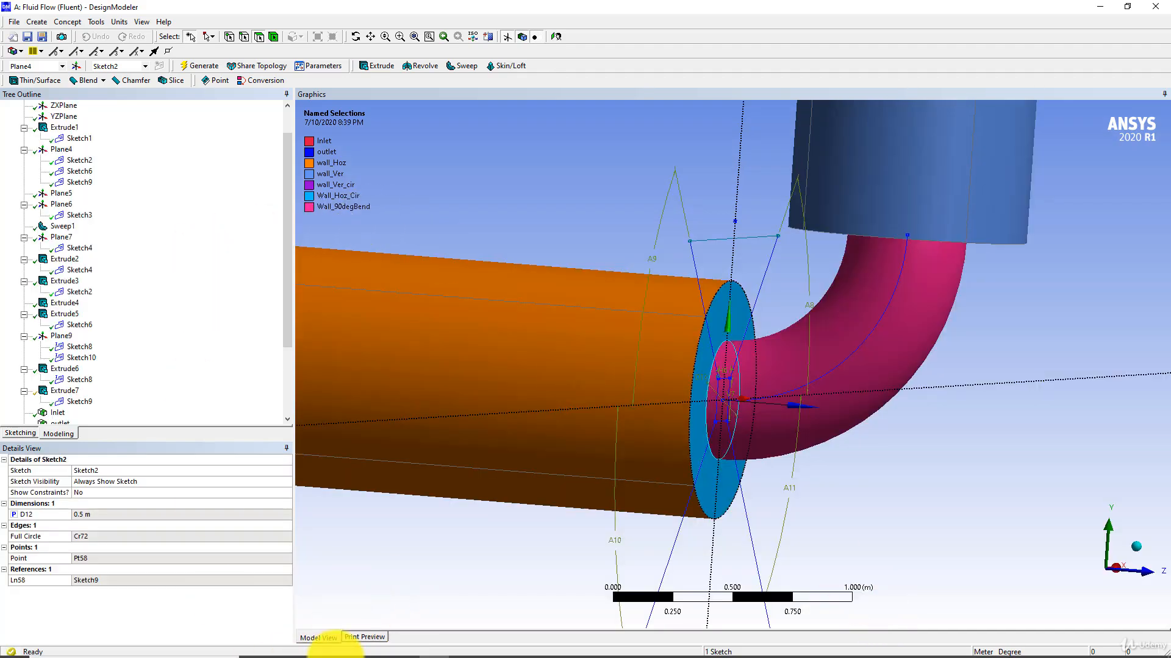
{"action": "left_click", "coordinate": [194, 65]}
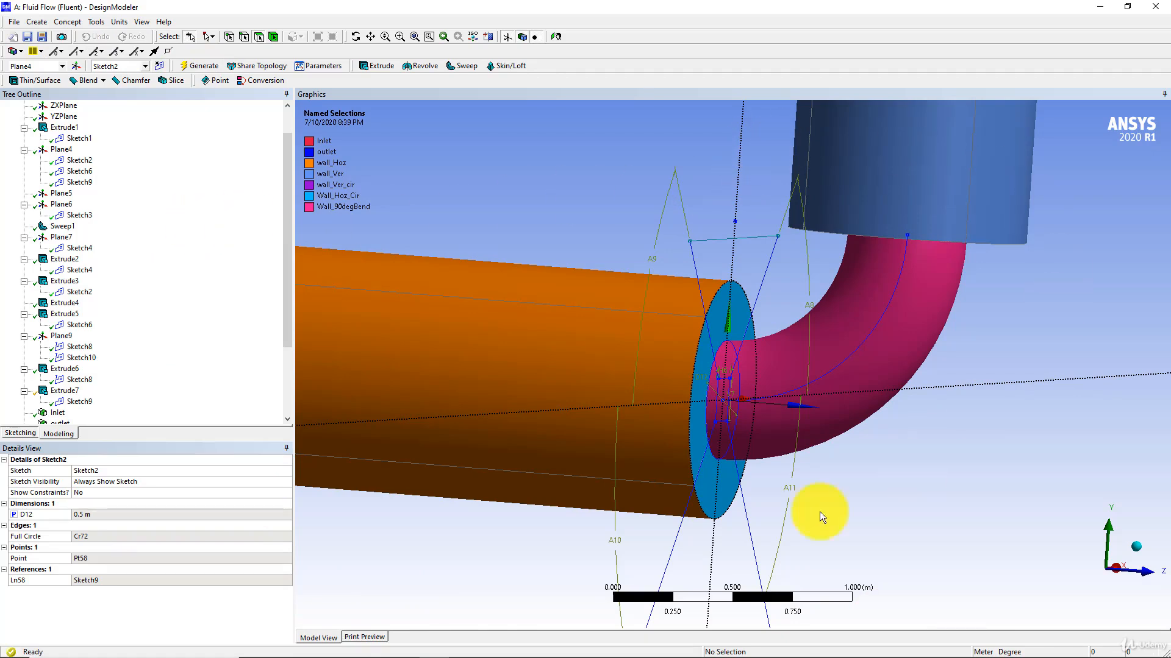
Switch to Workbench, open the Parameter Set and set DSP to 0.8 m for the current design point DP 0.
{"action": "left_click", "coordinate": [406, 647]}
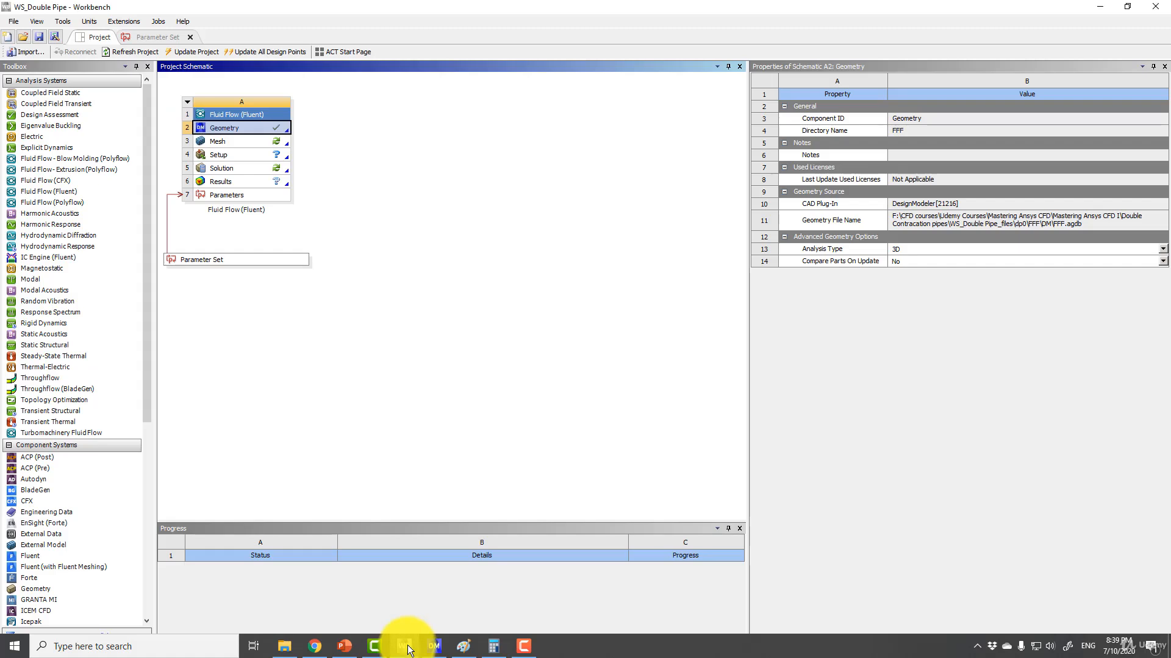
{"action": "double_click", "coordinate": [206, 261]}
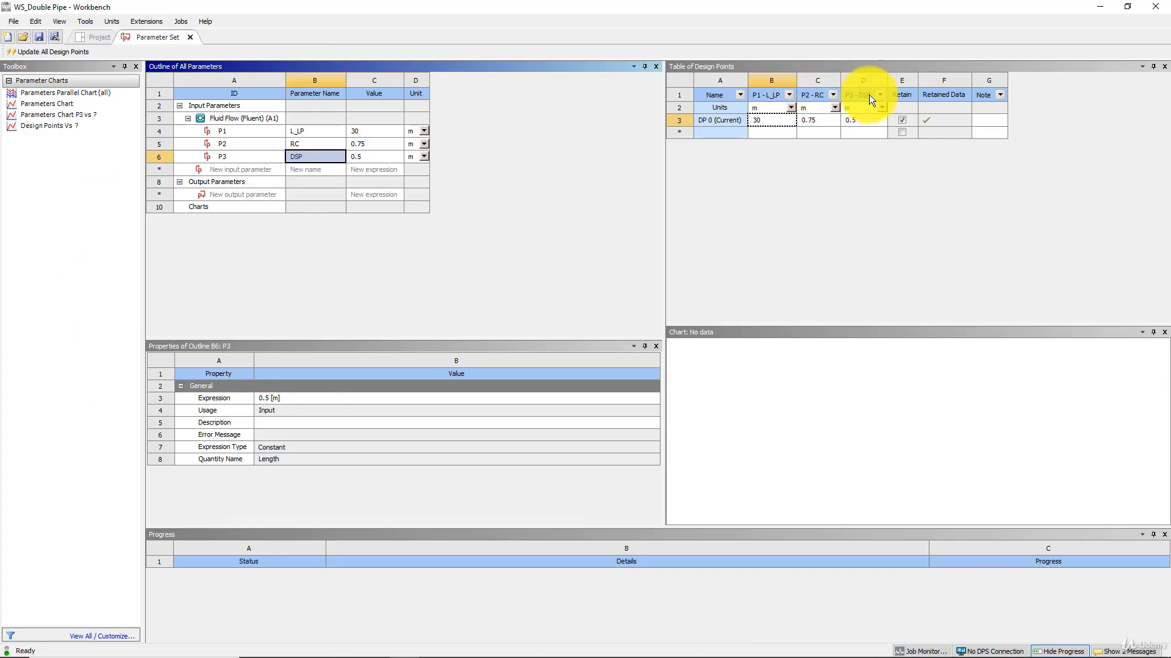
{"action": "left_click", "coordinate": [861, 120]}
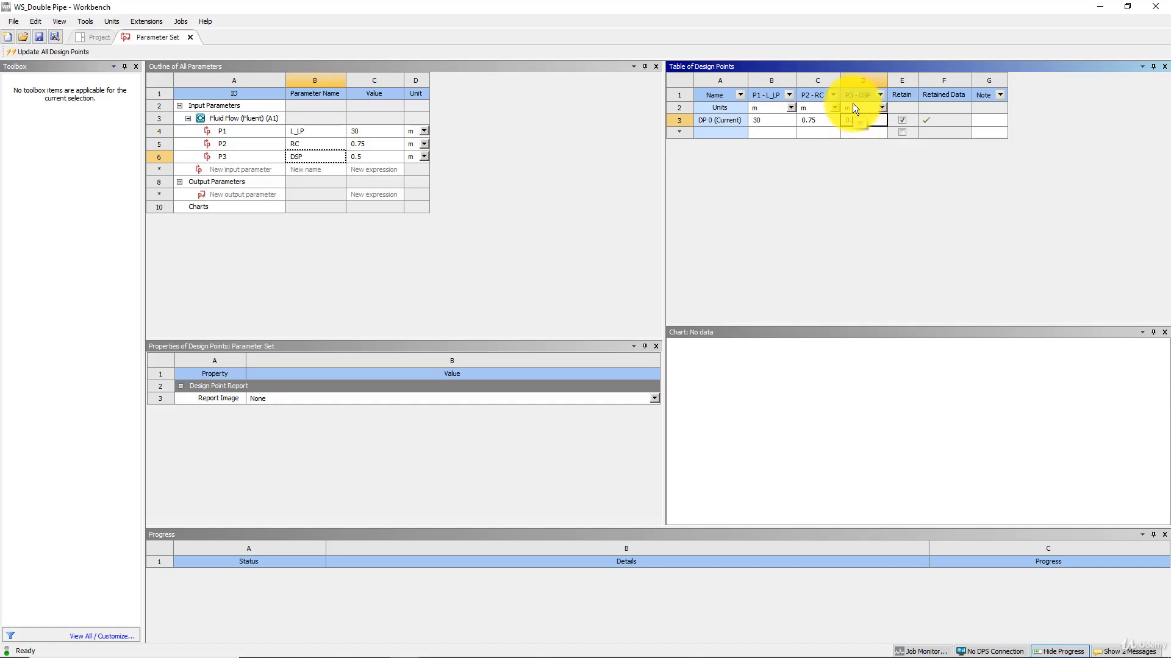
{"action": "key", "text": "Return"}
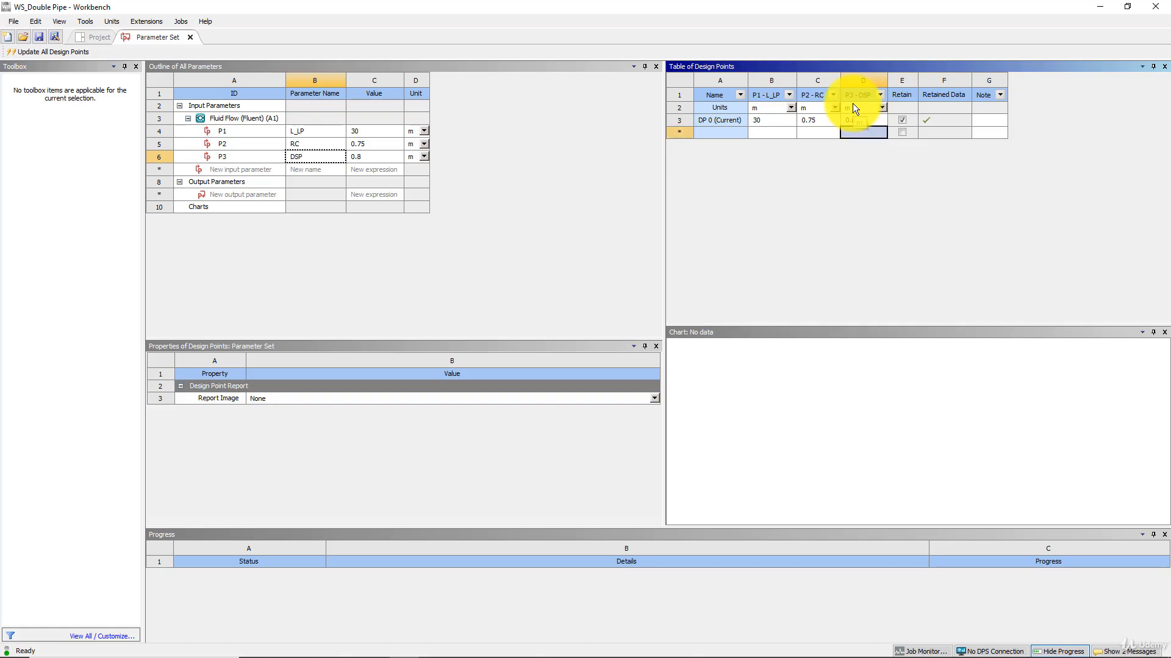
Run an update of all design points and return to the project schematic.
{"action": "left_click", "coordinate": [61, 52]}
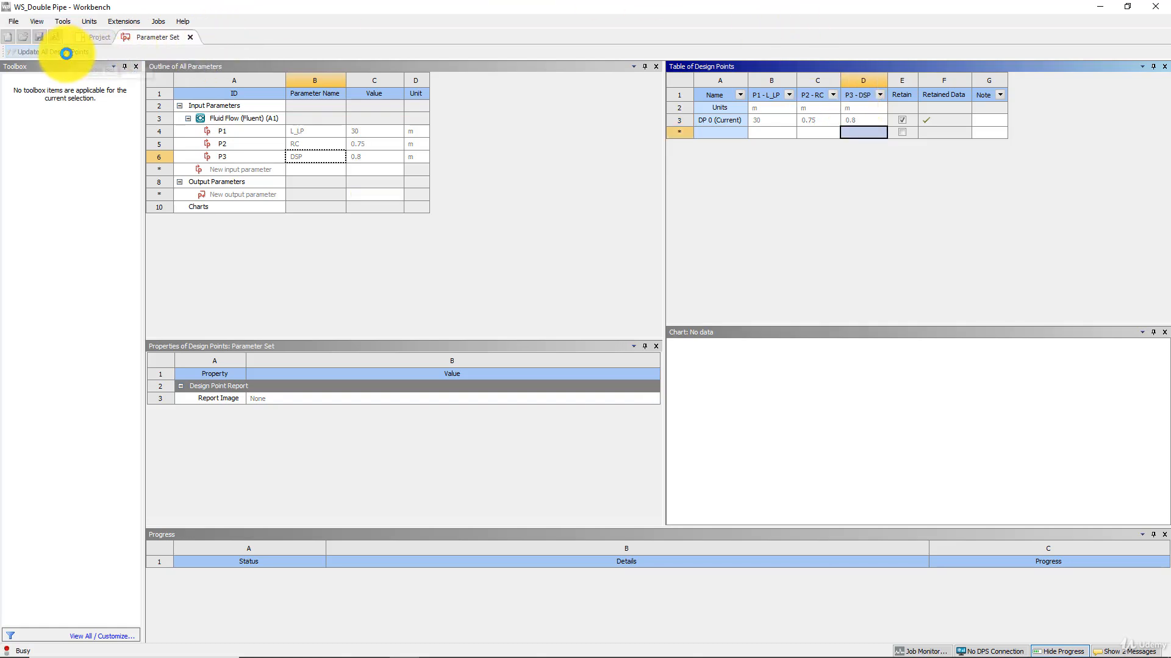
{"action": "left_click", "coordinate": [684, 368]}
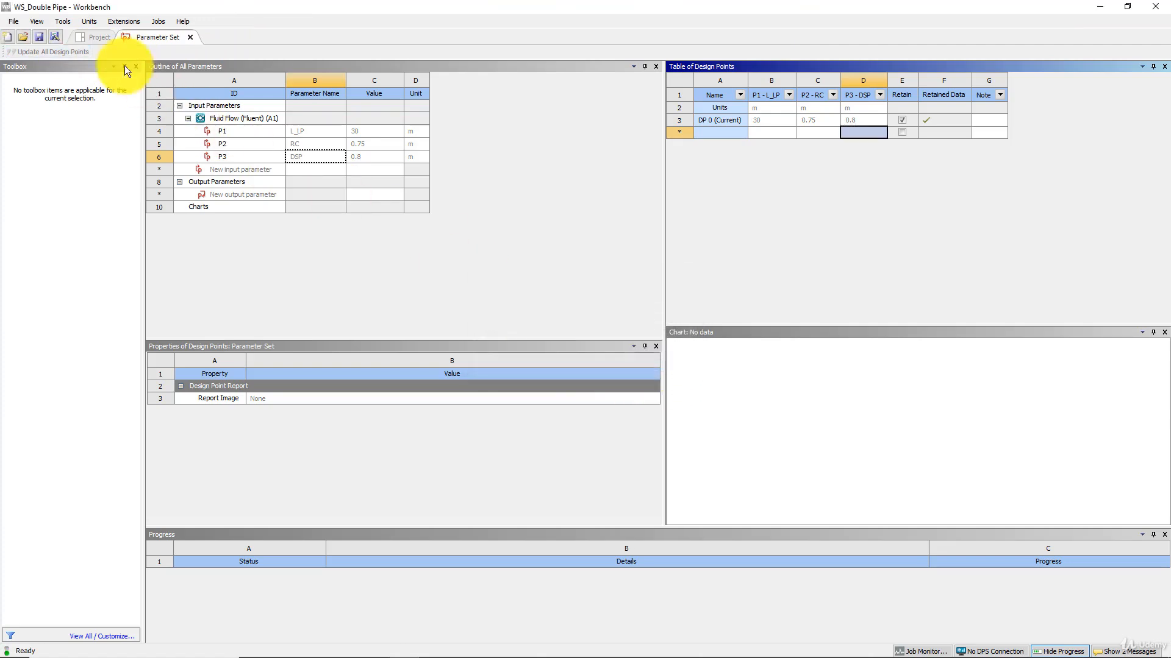
{"action": "left_click", "coordinate": [93, 38]}
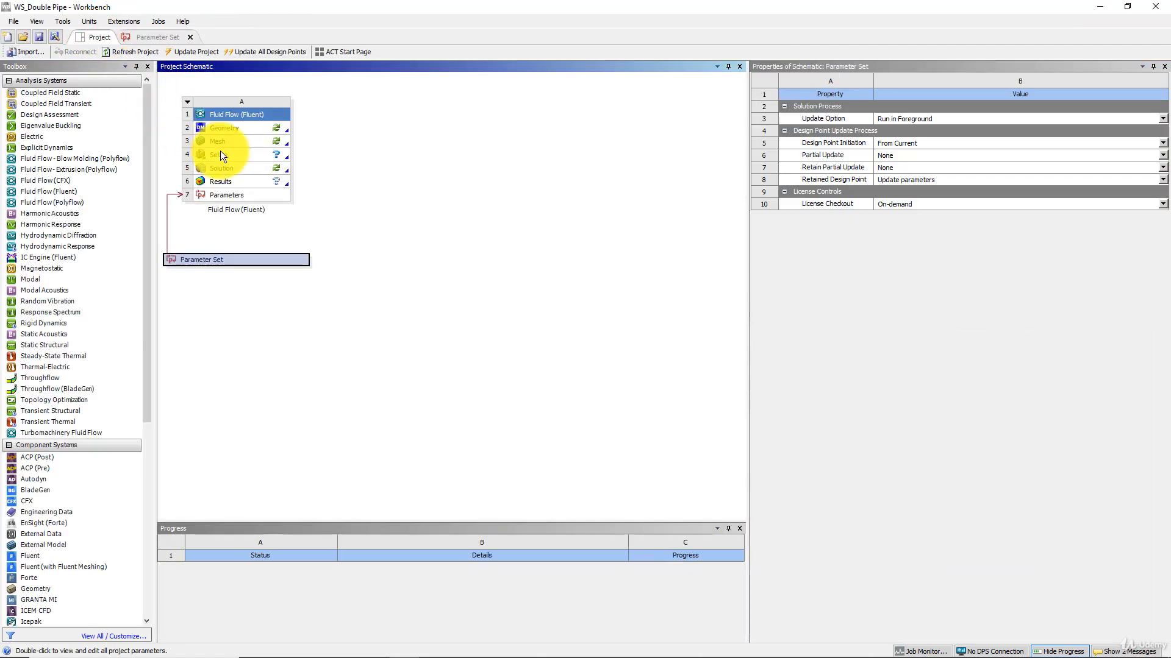
Update the Geometry component of the Fluid Flow (Fluent) system and open the Parameter Set.
{"action": "right_click", "coordinate": [221, 126]}
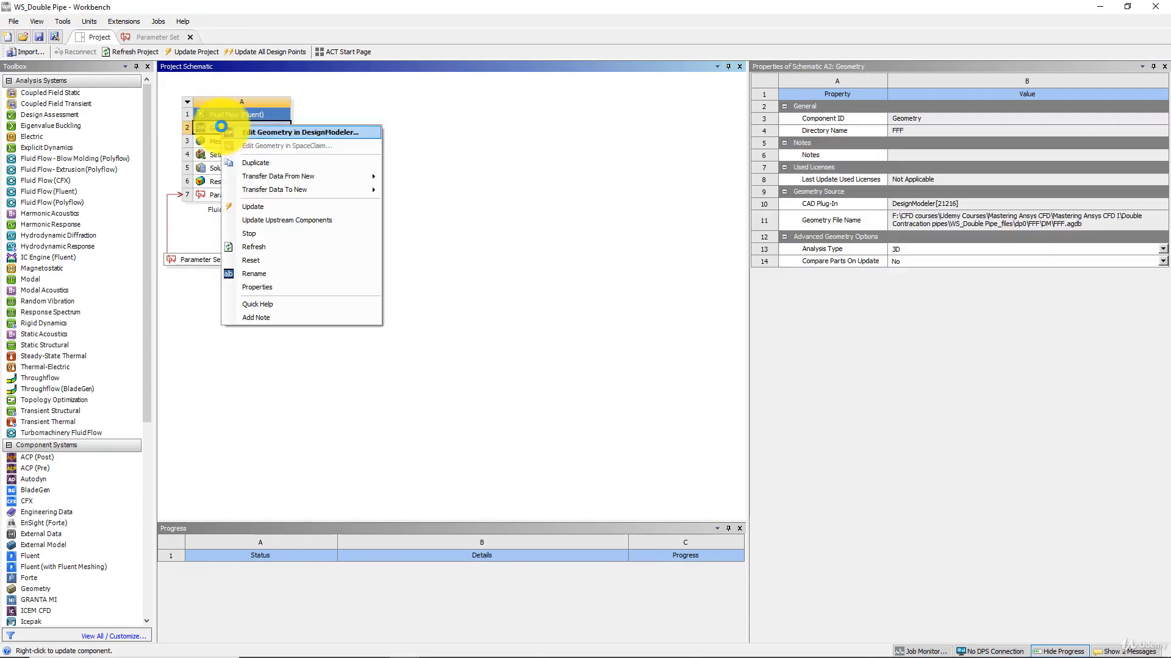
{"action": "left_click", "coordinate": [261, 206]}
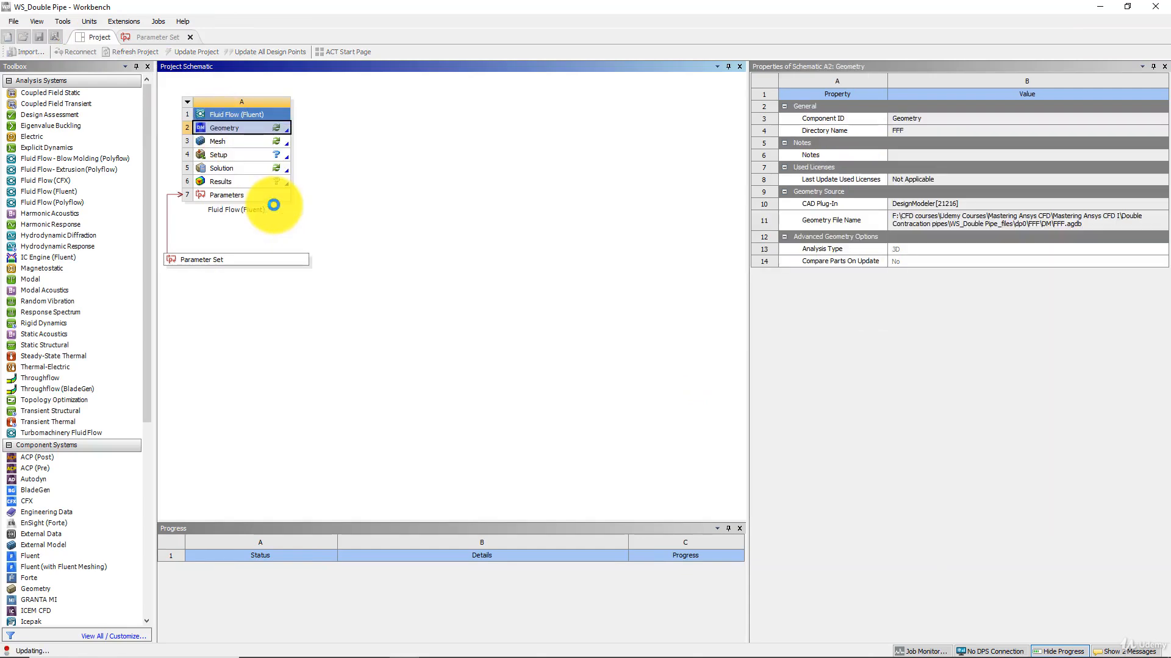
{"action": "mouse_move", "coordinate": [461, 652]}
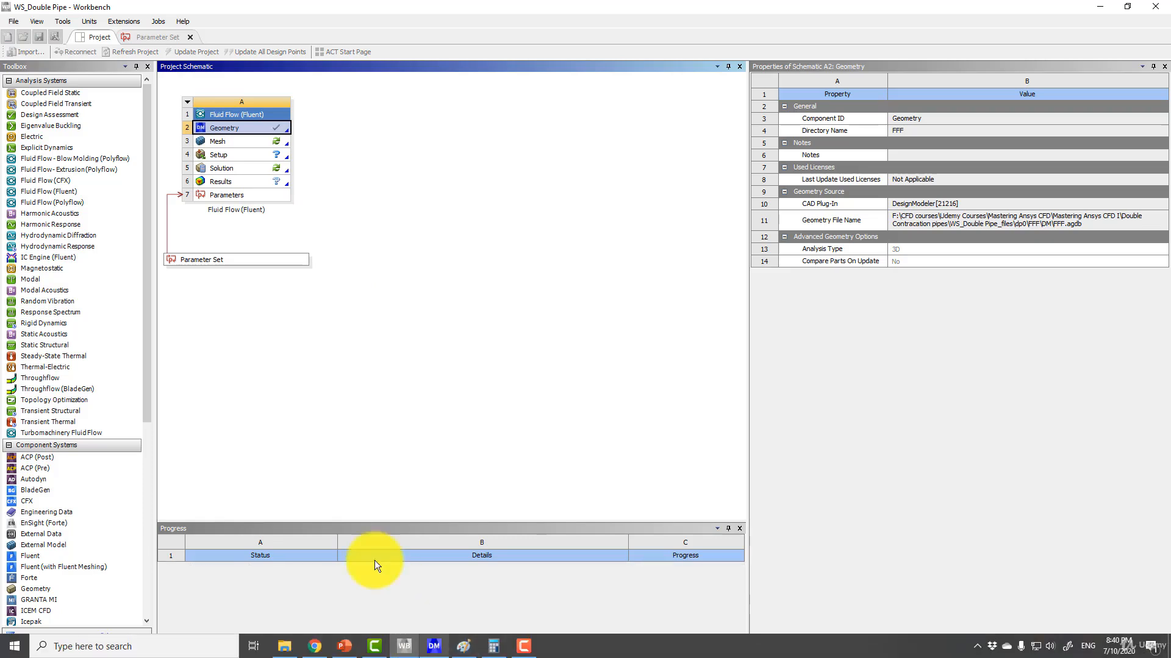
{"action": "double_click", "coordinate": [236, 258]}
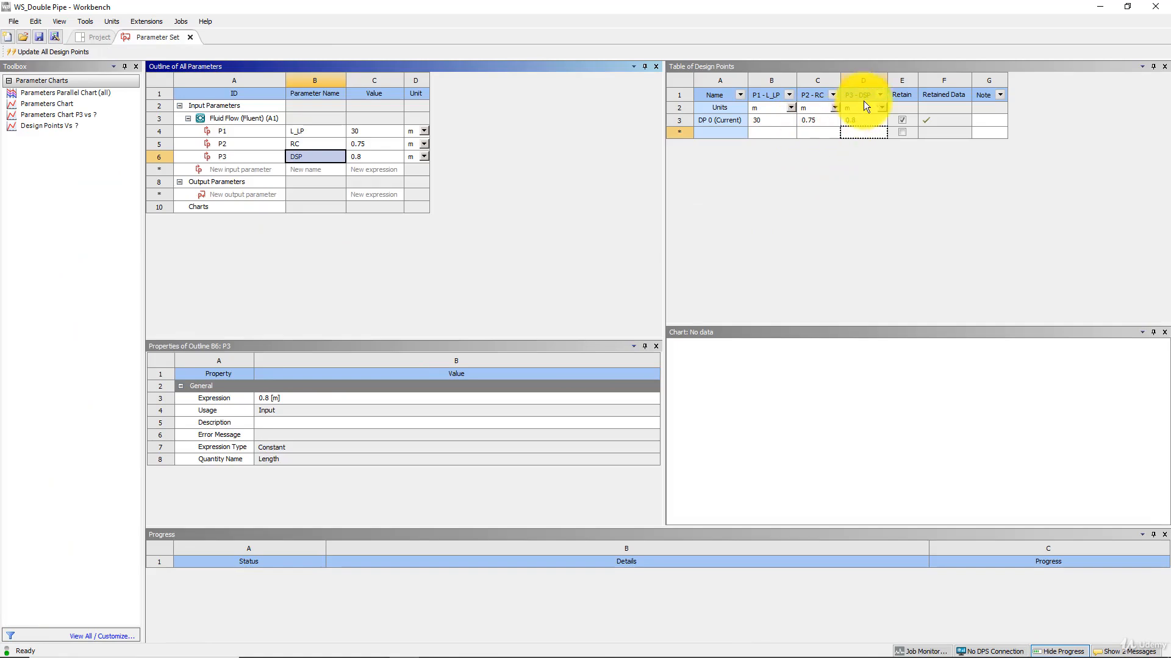
Switch to DesignModeler and inspect the details of Sketch2 under Plane4 and the offset of Plane6.
{"action": "mouse_move", "coordinate": [390, 646]}
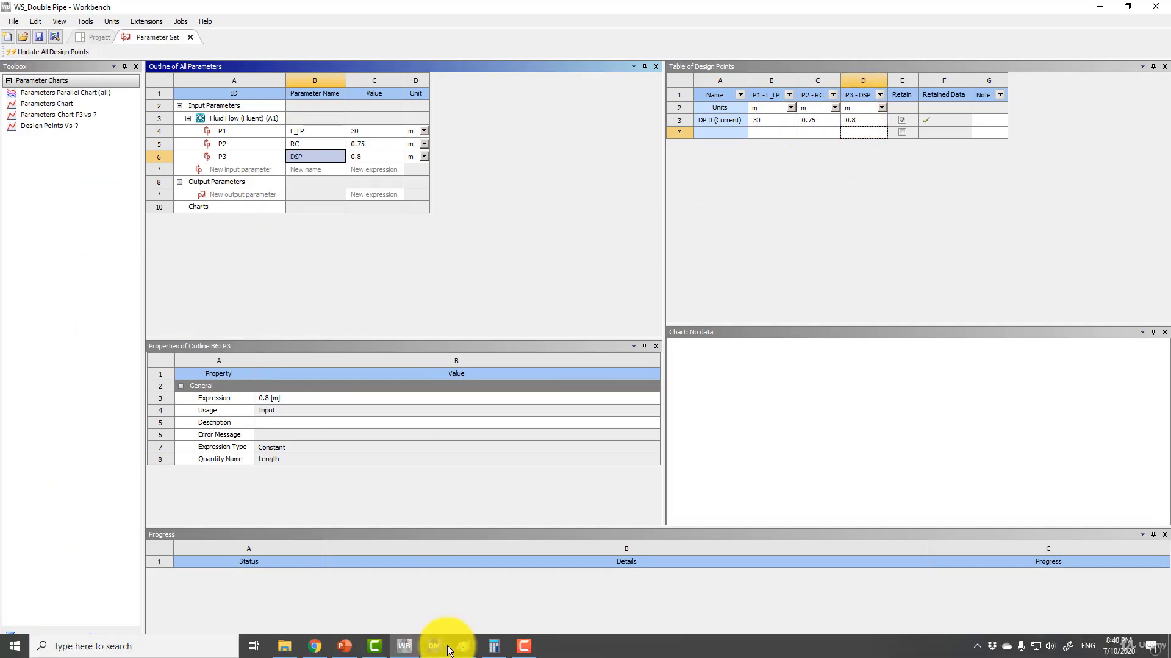
{"action": "left_click", "coordinate": [430, 647]}
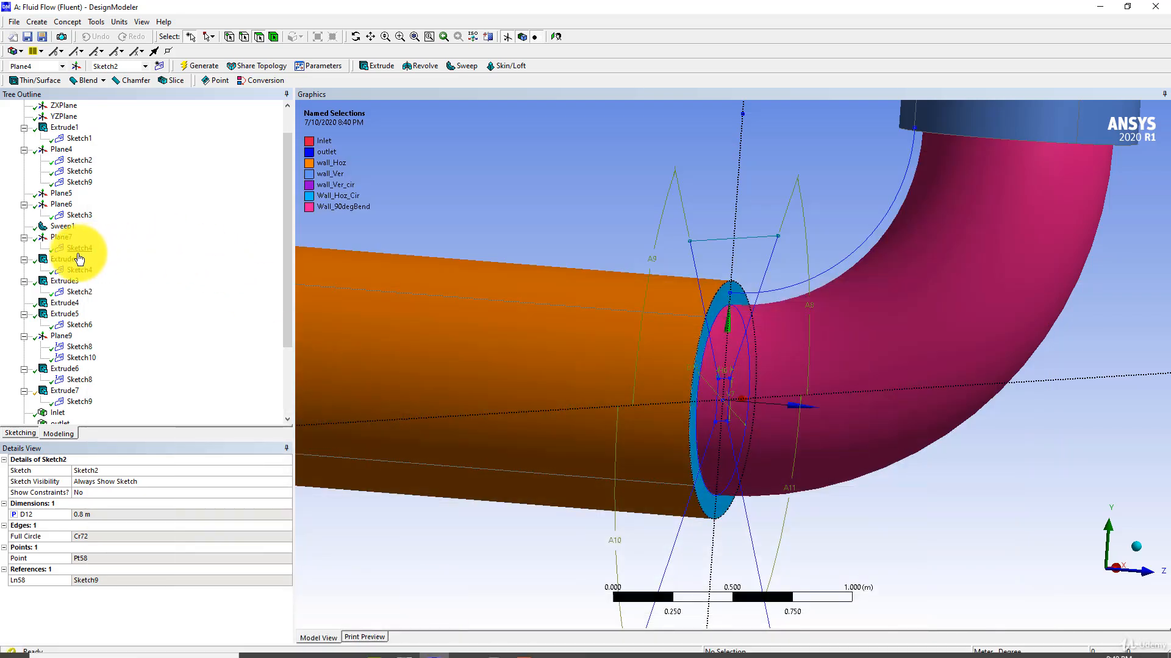
{"action": "scroll", "coordinate": [92, 283], "scroll_direction": "down", "scroll_amount": 1}
{"action": "scroll", "coordinate": [91, 278], "scroll_direction": "up", "scroll_amount": 2}
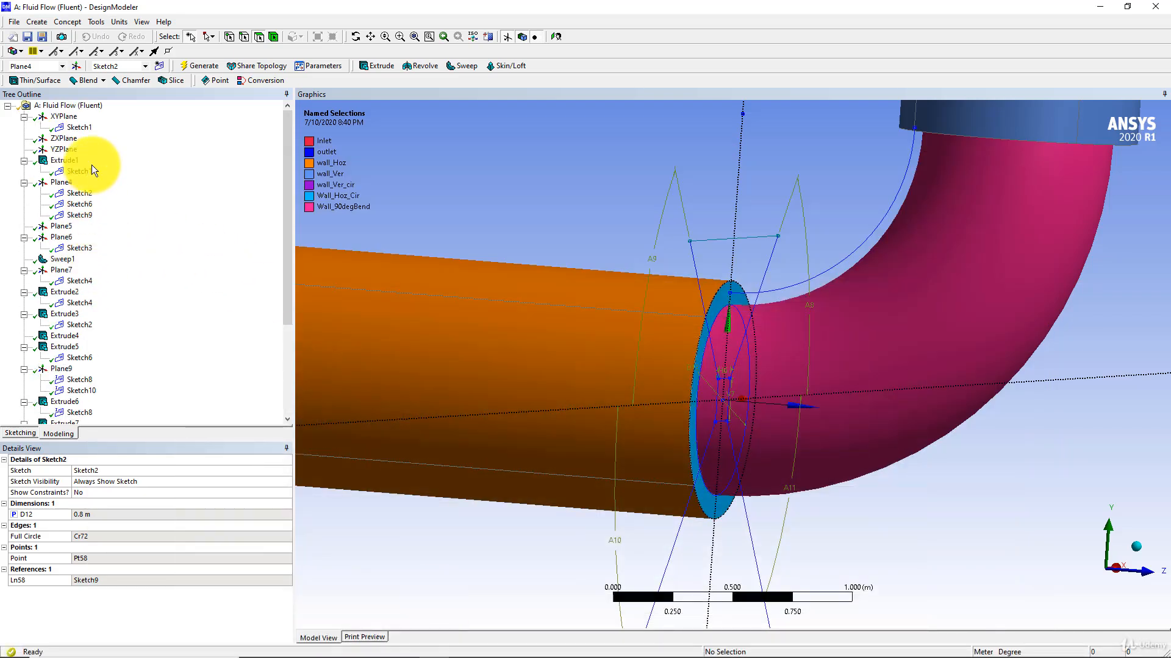
{"action": "left_click", "coordinate": [85, 195]}
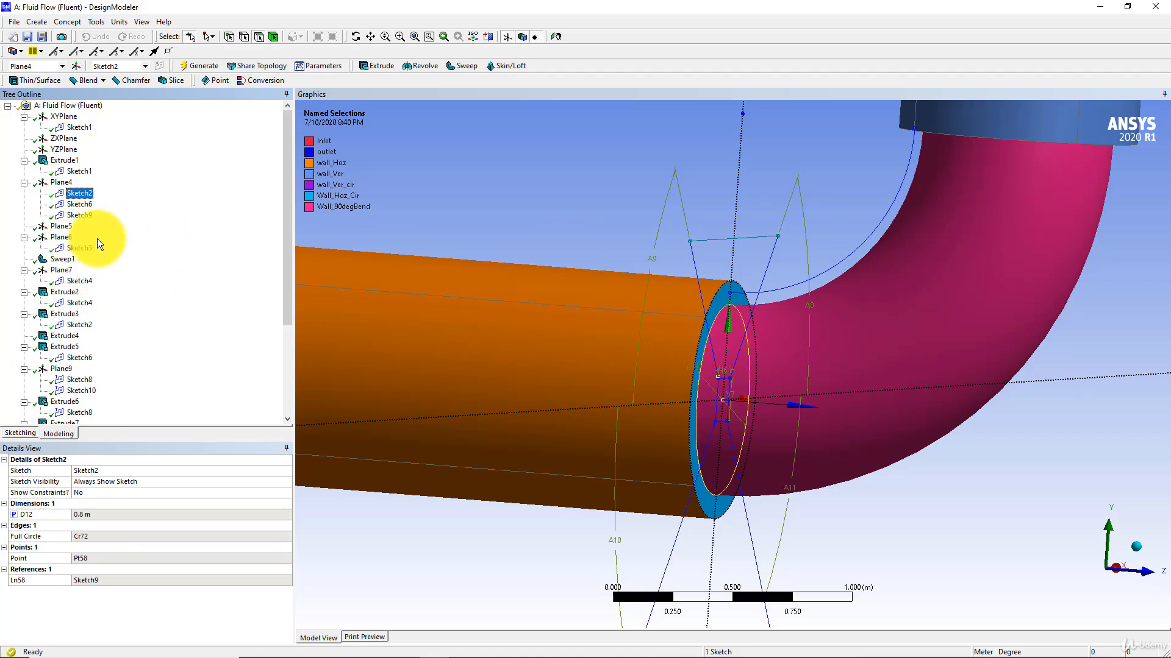
{"action": "left_click", "coordinate": [62, 241]}
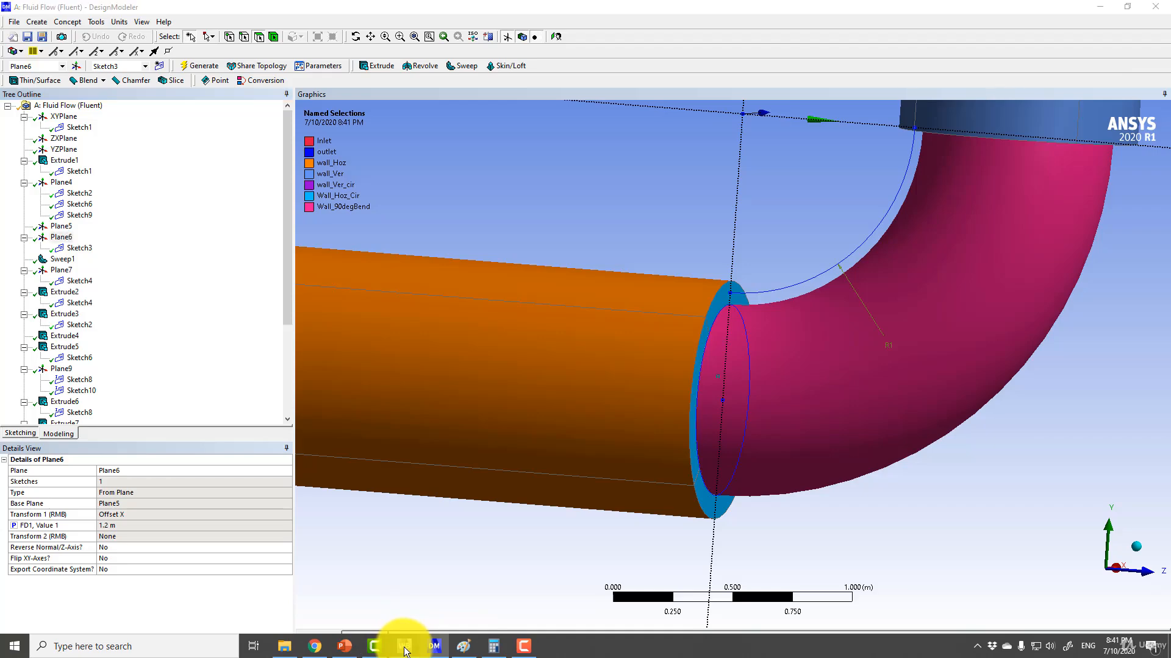
Calculate 0.8 × 1.5 in Calculator and compare the product with the Plane6 offset in DesignModeler.
{"action": "left_click", "coordinate": [405, 647]}
{"action": "left_click", "coordinate": [494, 648]}
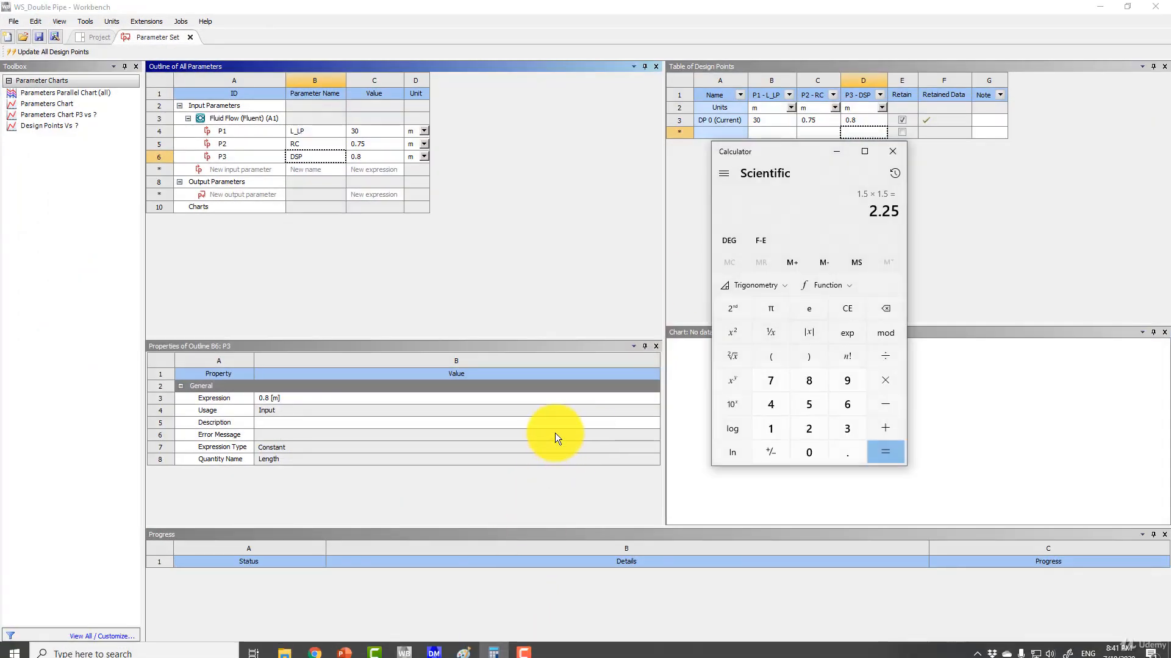
{"action": "type", "text": ".8"}
{"action": "type", "text": "*1.5"}
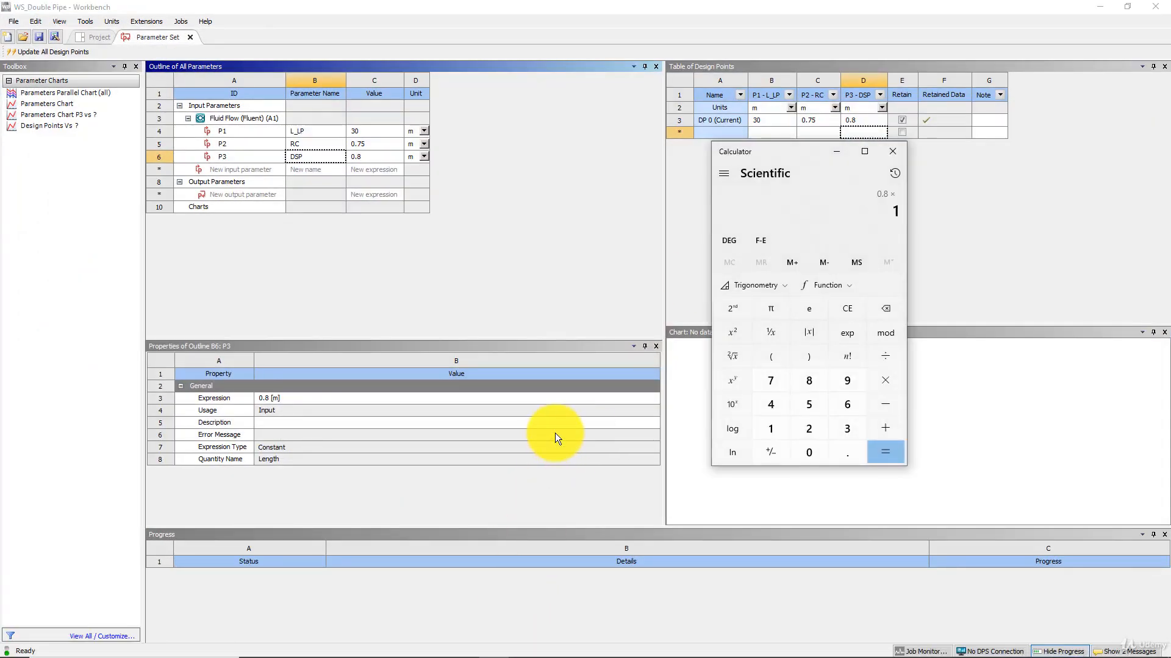
{"action": "key", "text": "Return"}
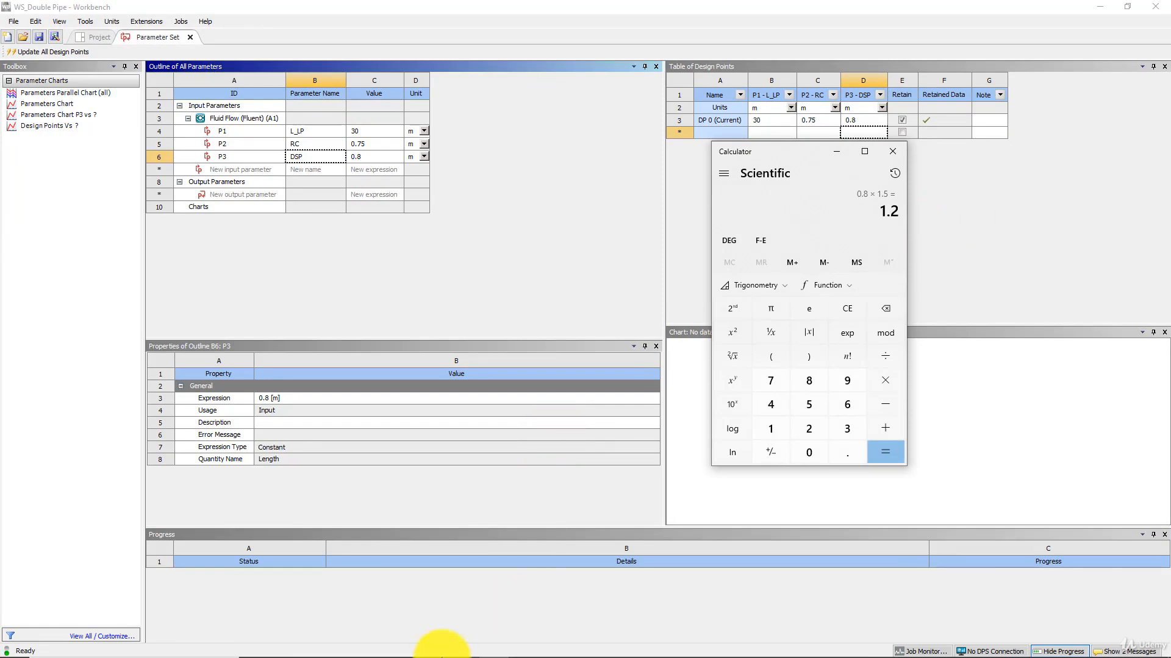
{"action": "left_click", "coordinate": [433, 646]}
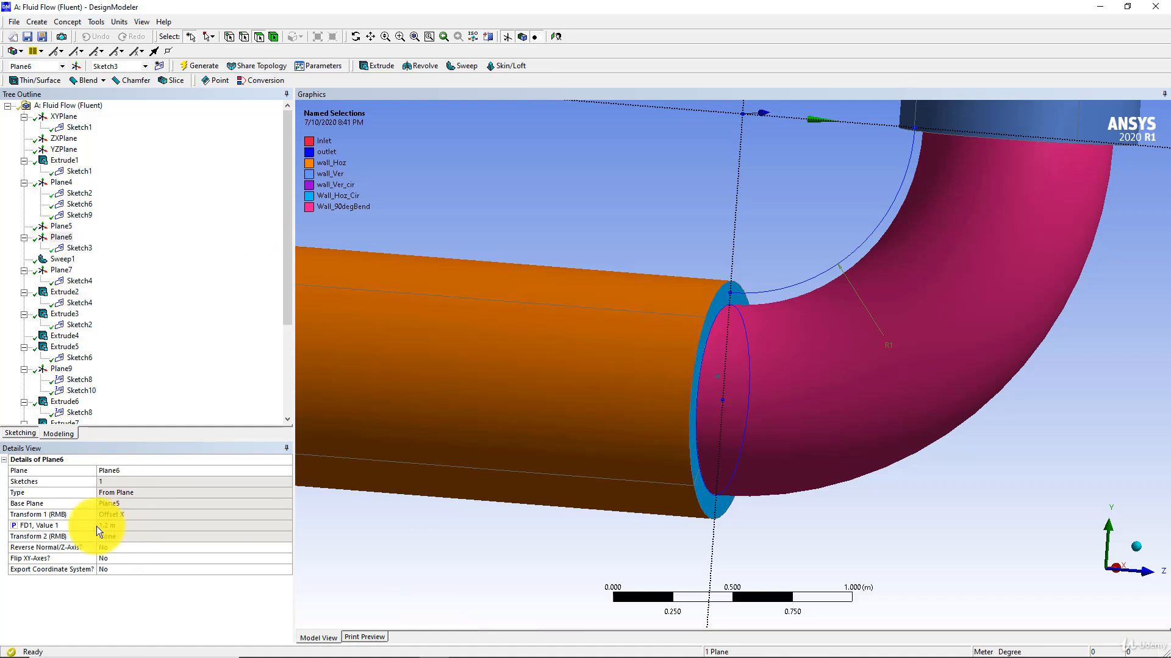
{"action": "scroll", "coordinate": [541, 309], "scroll_direction": "down", "scroll_amount": 1}
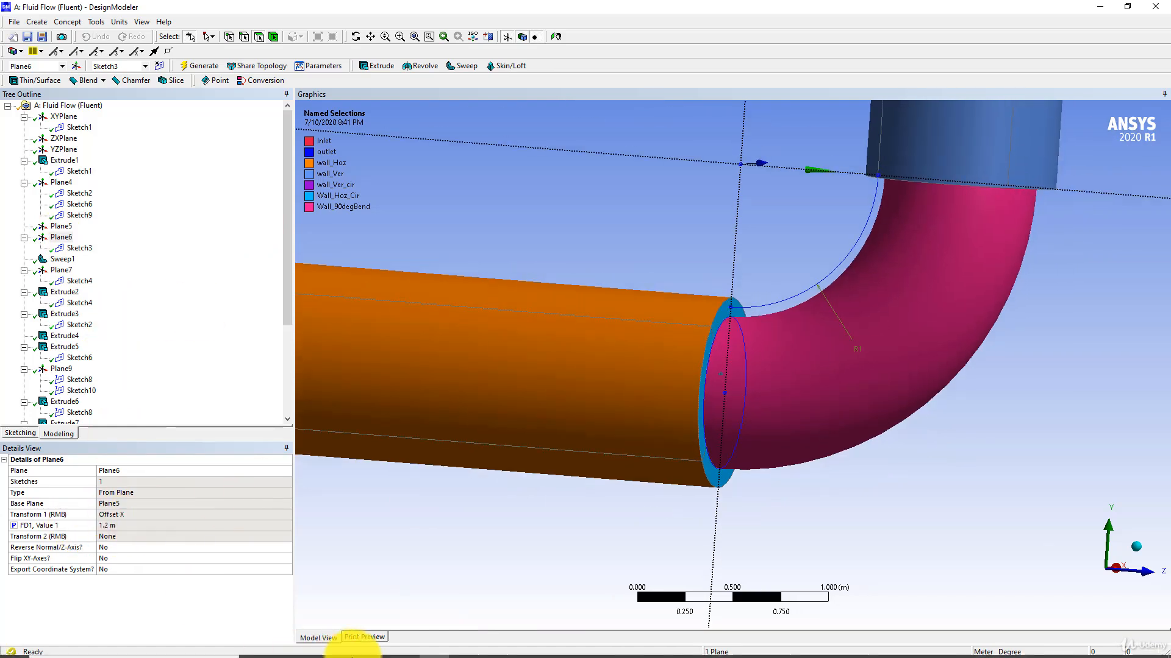
Switch to Workbench and set DSP to 0.3 m for the current design point DP 0.
{"action": "left_click", "coordinate": [405, 646]}
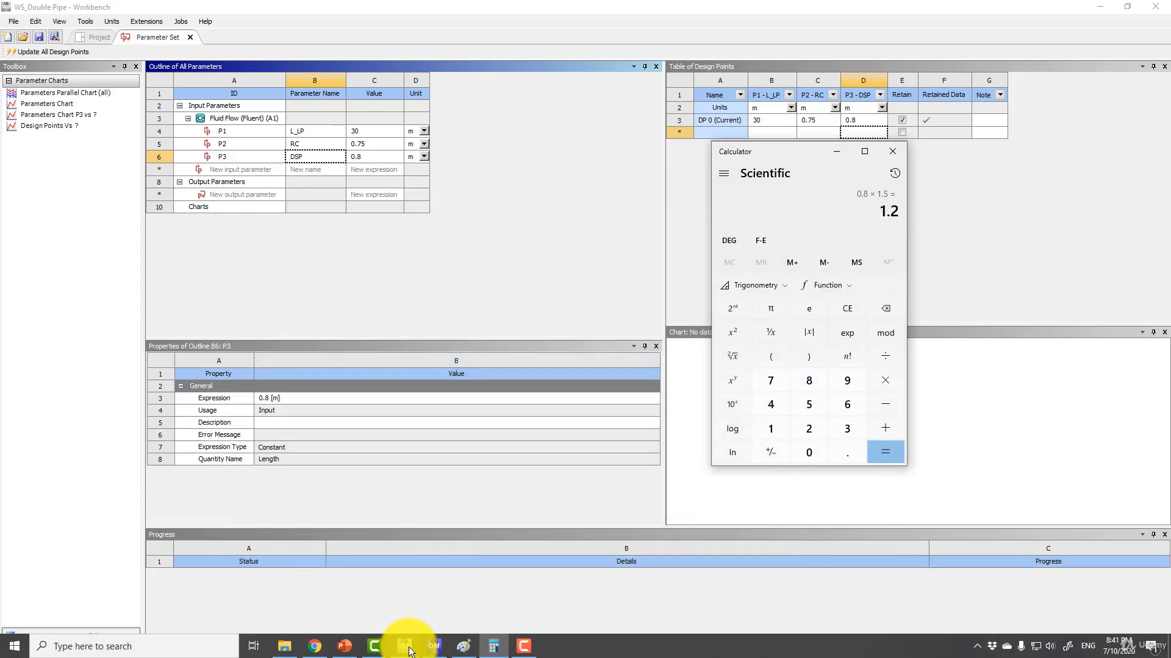
{"action": "left_click", "coordinate": [856, 110]}
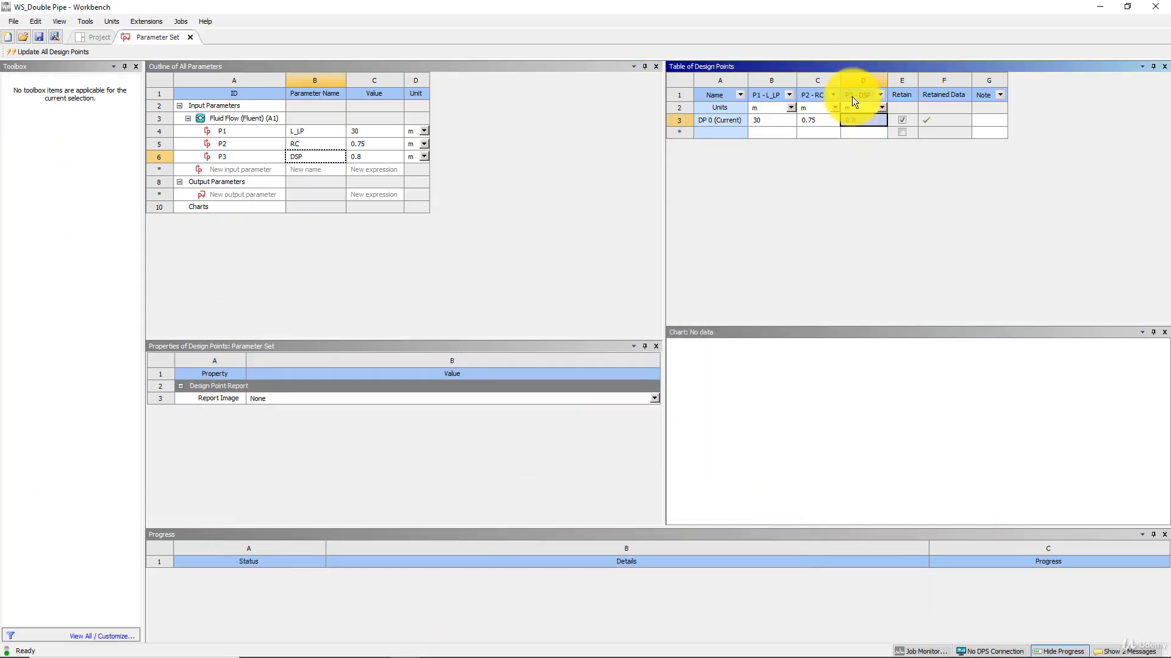
{"action": "type", "text": "0.3"}
{"action": "key", "text": "Return"}
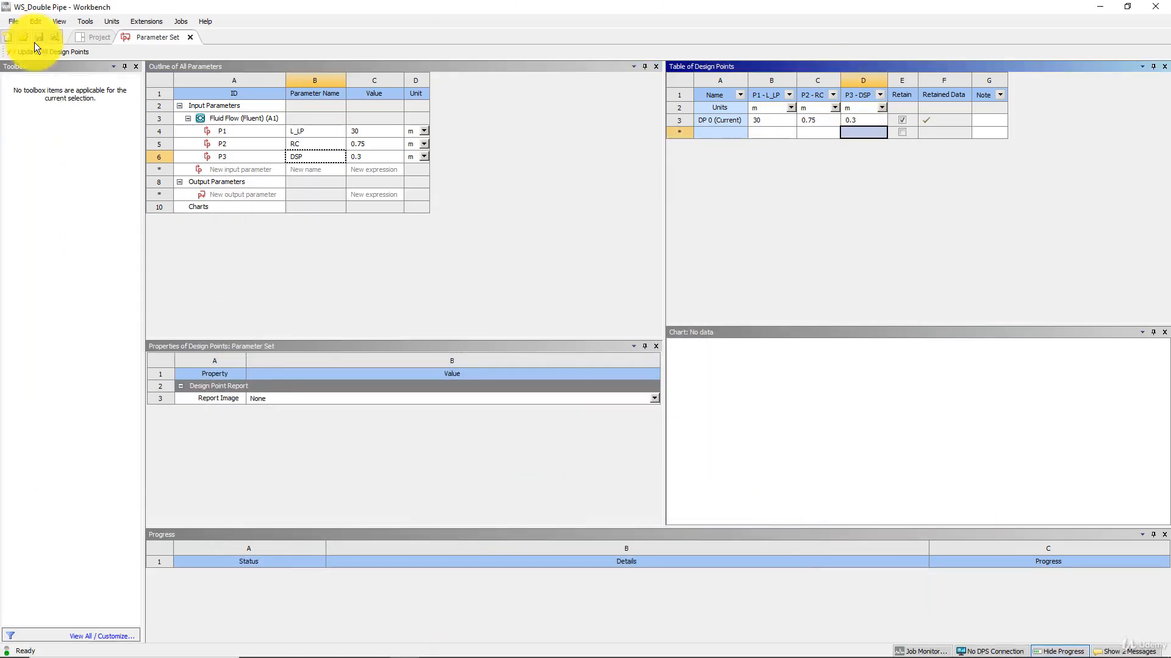
Run an update of all design points and update the Geometry component from the project schematic.
{"action": "left_click", "coordinate": [57, 51]}
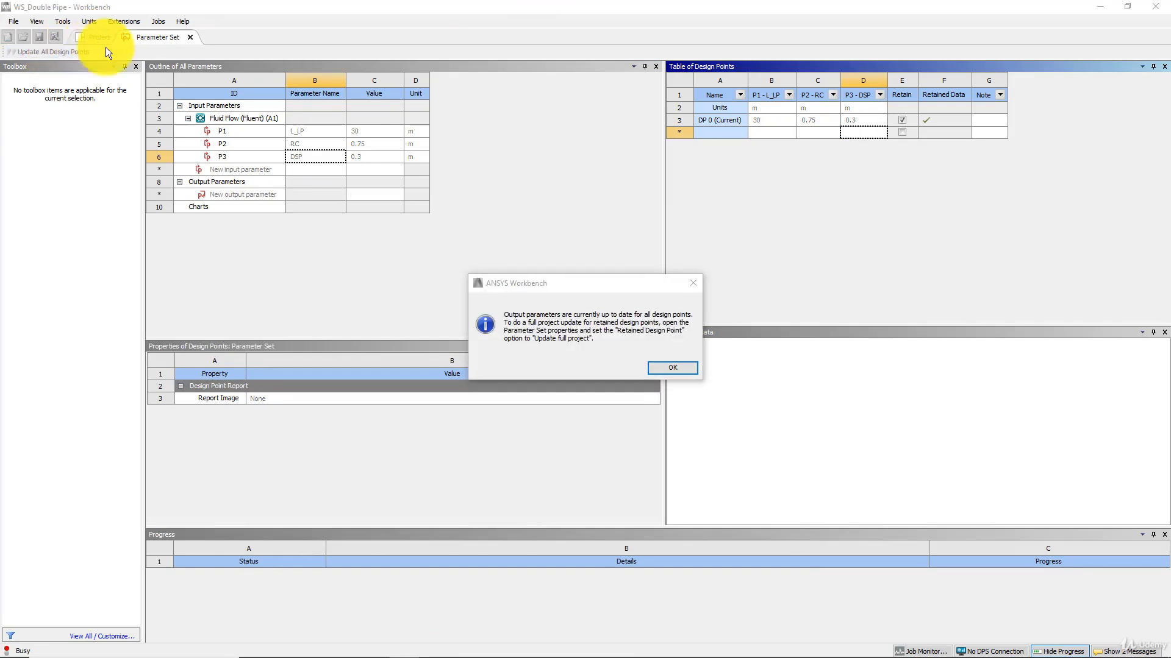
{"action": "left_click", "coordinate": [672, 368]}
{"action": "left_click", "coordinate": [110, 40]}
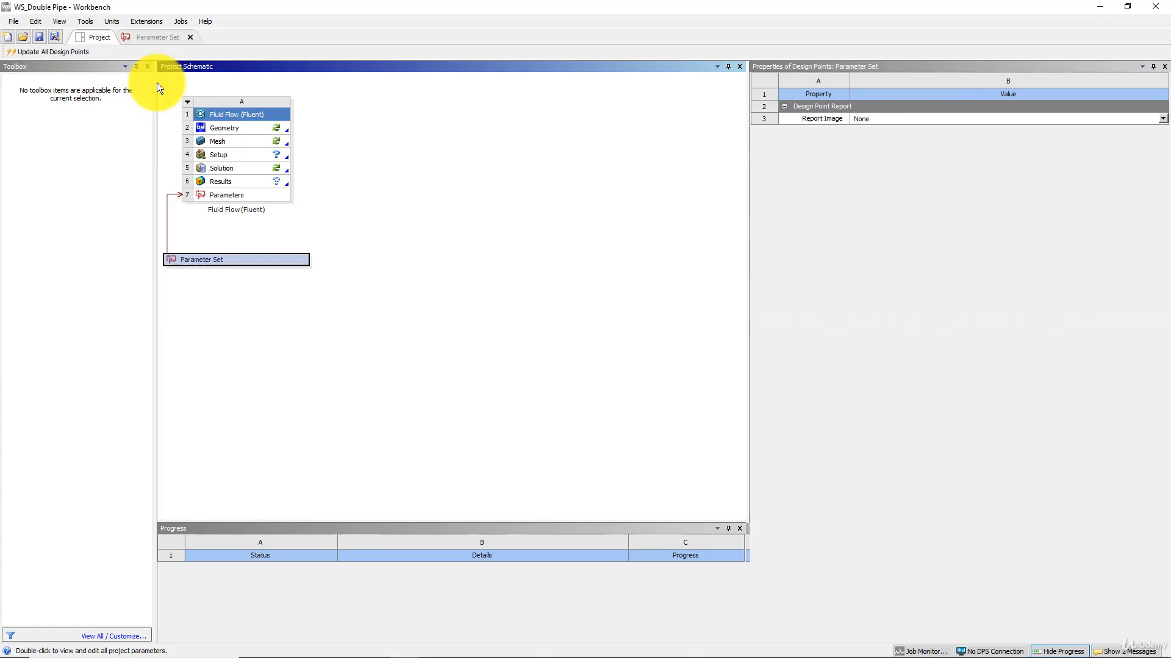
{"action": "right_click", "coordinate": [236, 131]}
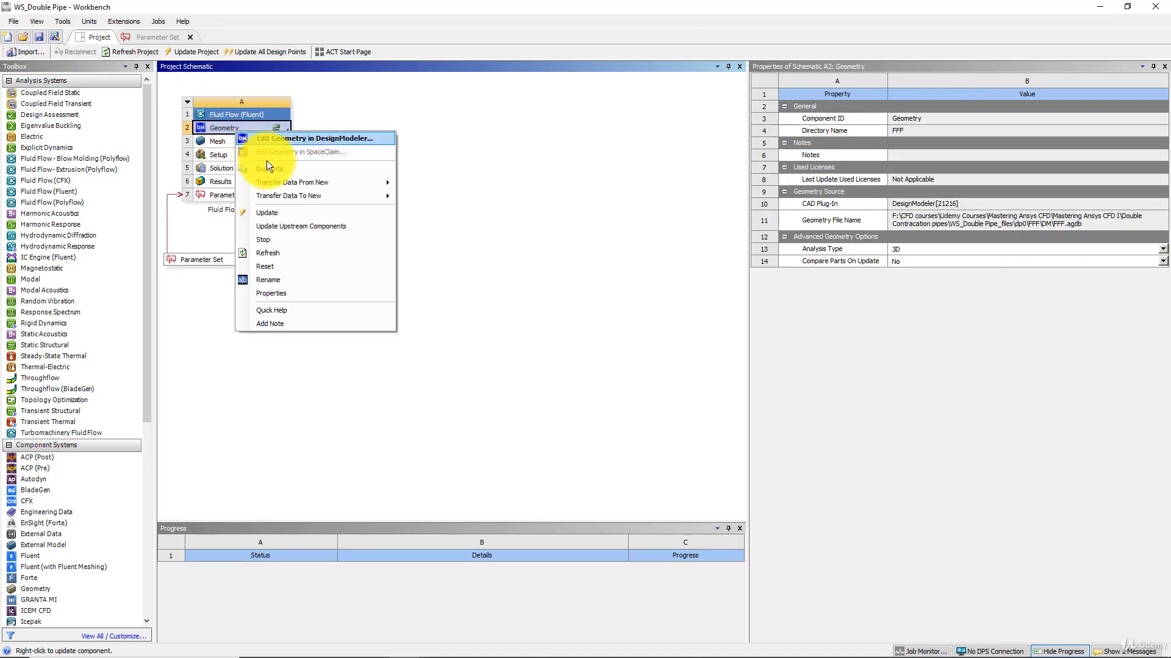
{"action": "left_click", "coordinate": [272, 212]}
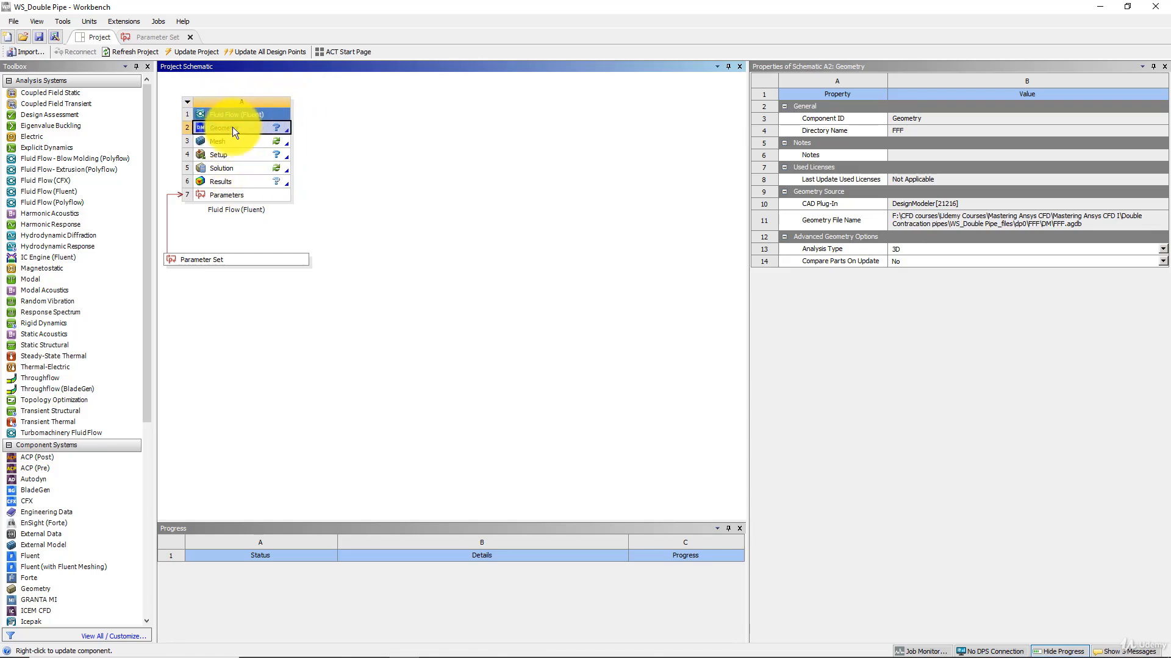
Switch to DesignModeler, show all errors or warnings for the model, and examine the bend between the two pipes.
{"action": "left_click", "coordinate": [433, 646]}
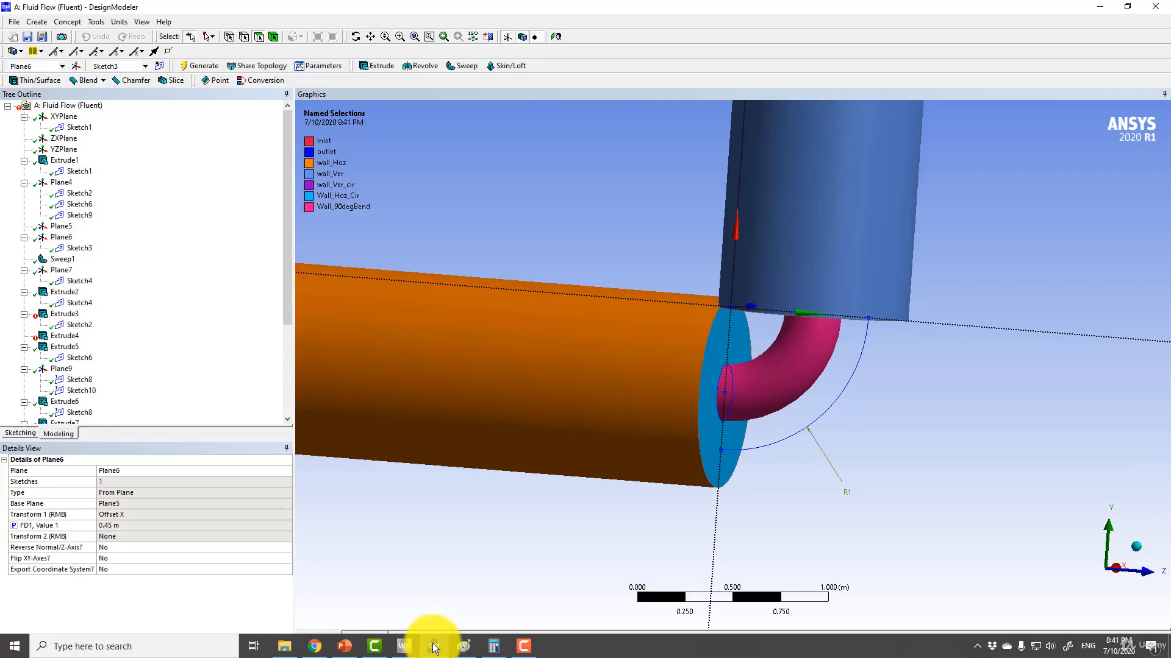
{"action": "left_click", "coordinate": [79, 107]}
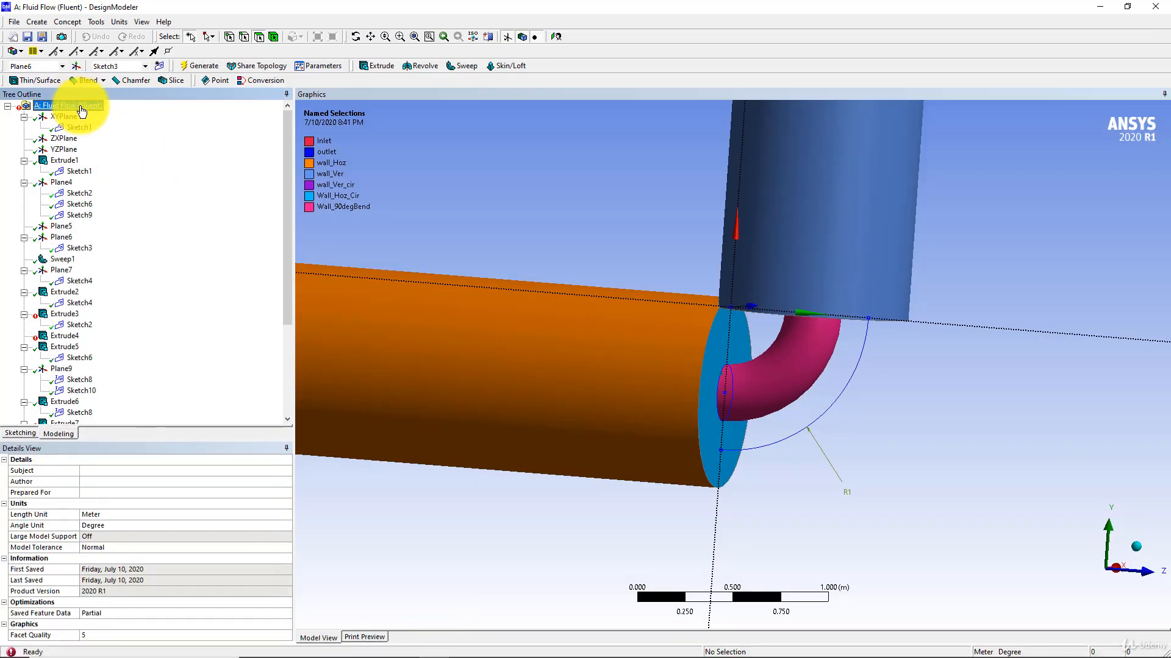
{"action": "right_click", "coordinate": [82, 110]}
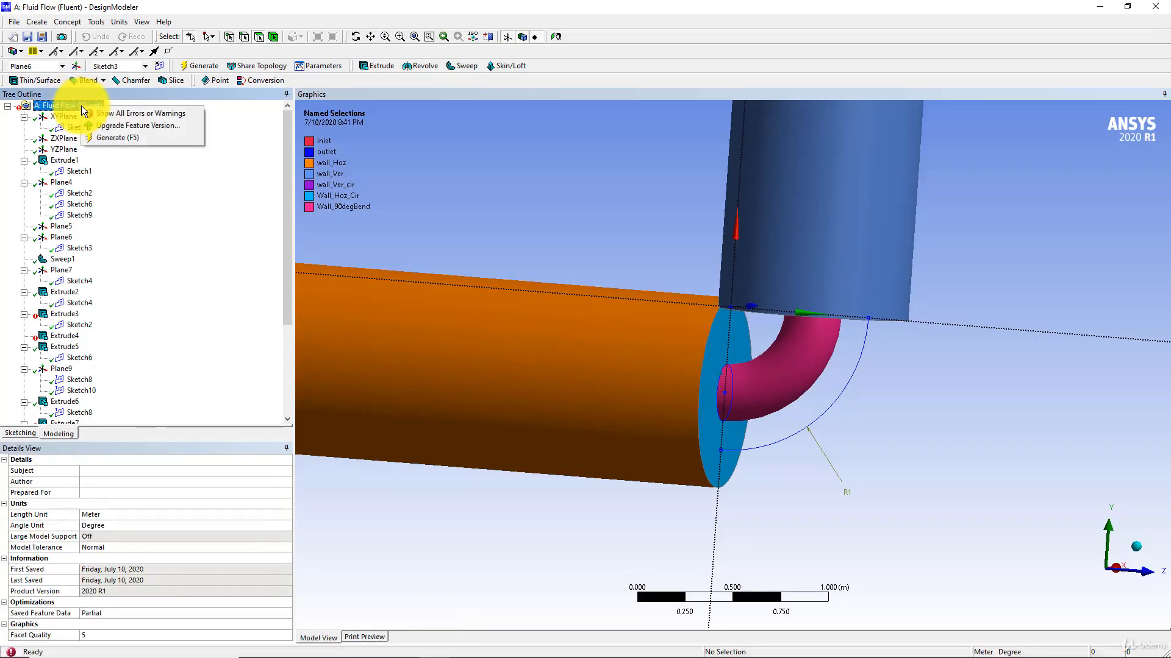
{"action": "left_click", "coordinate": [98, 117]}
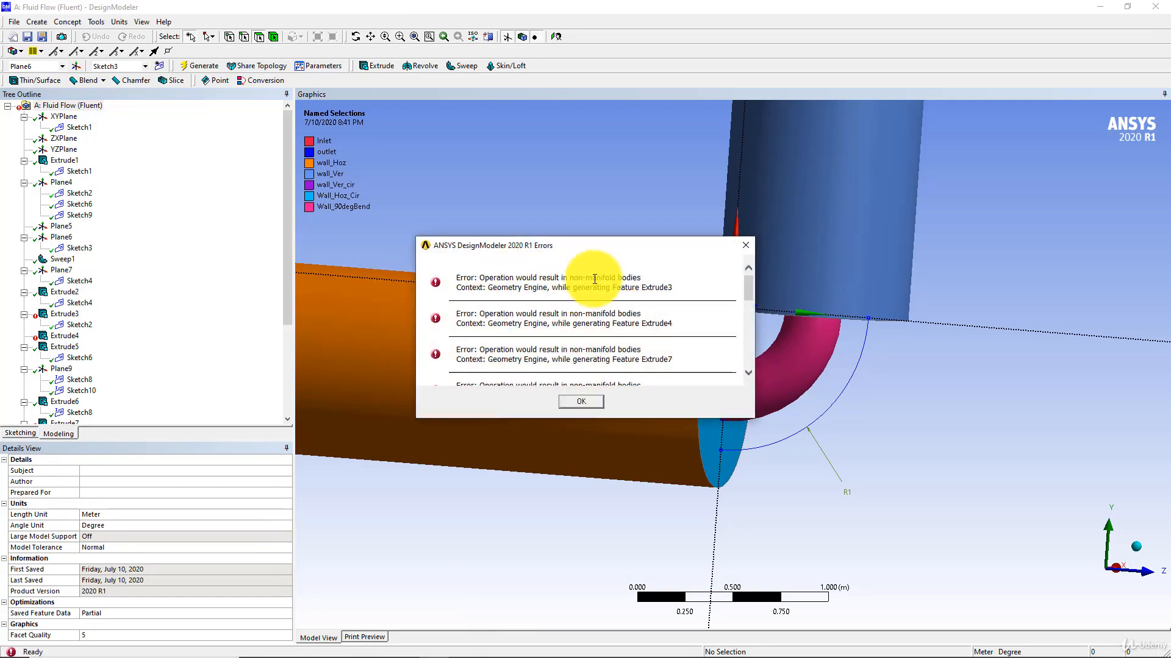
{"action": "left_click", "coordinate": [580, 401]}
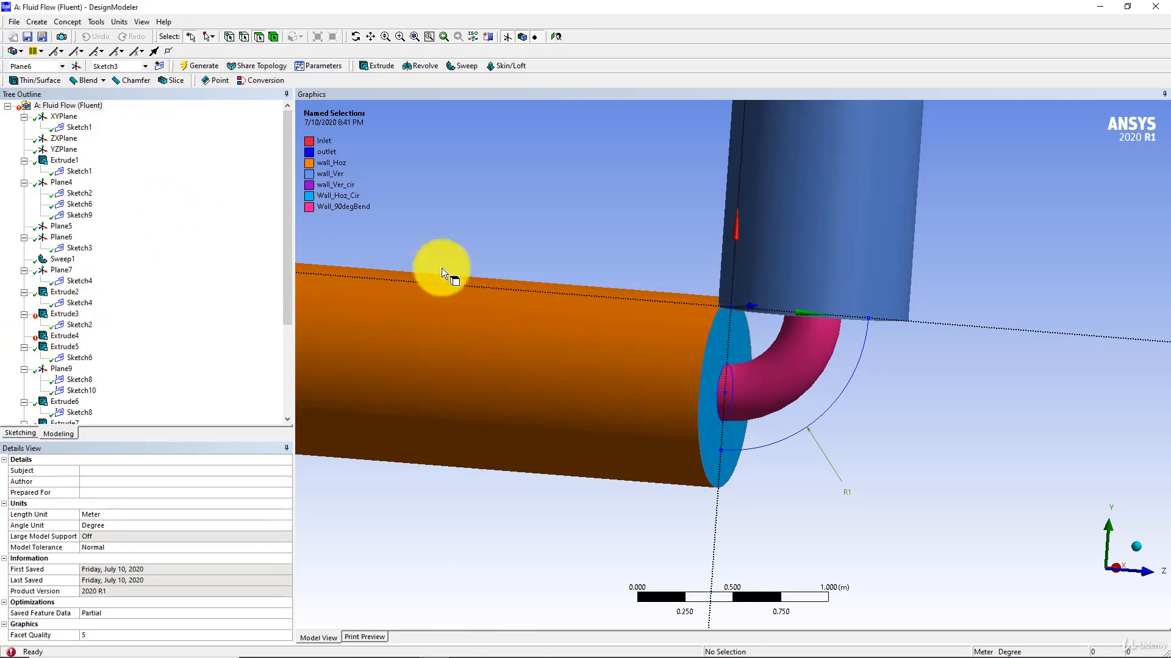
{"action": "scroll", "coordinate": [562, 235], "scroll_direction": "down", "scroll_amount": 4}
{"action": "middle_click_drag", "start_coordinate": [562, 236], "coordinate": [579, 211]}
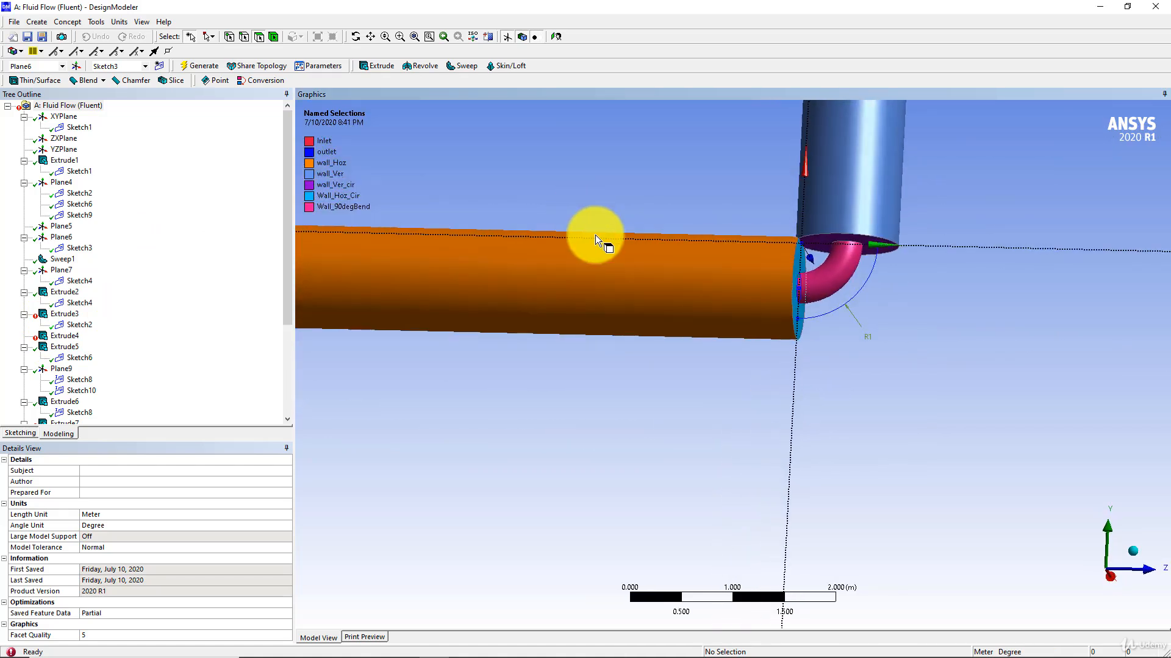
{"action": "scroll", "coordinate": [600, 237], "scroll_direction": "up", "scroll_amount": 2}
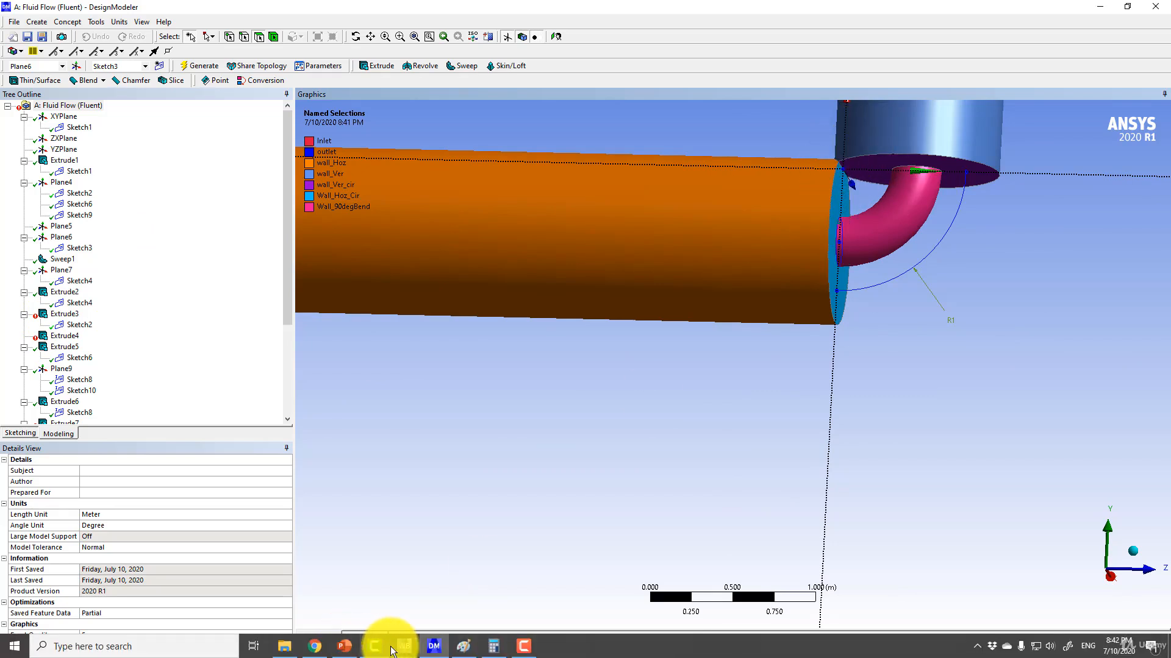
Switch to Workbench, reopen the Parameter Set and set DSP to 0.85 m for DP 0.
{"action": "left_click", "coordinate": [404, 646]}
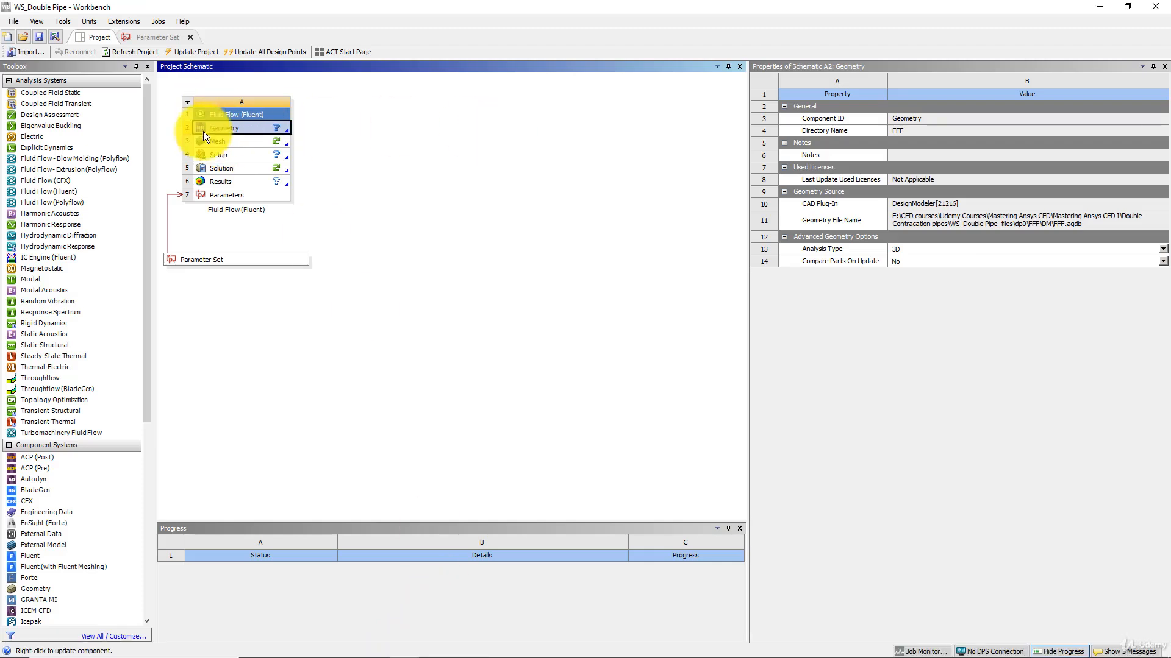
{"action": "double_click", "coordinate": [203, 261]}
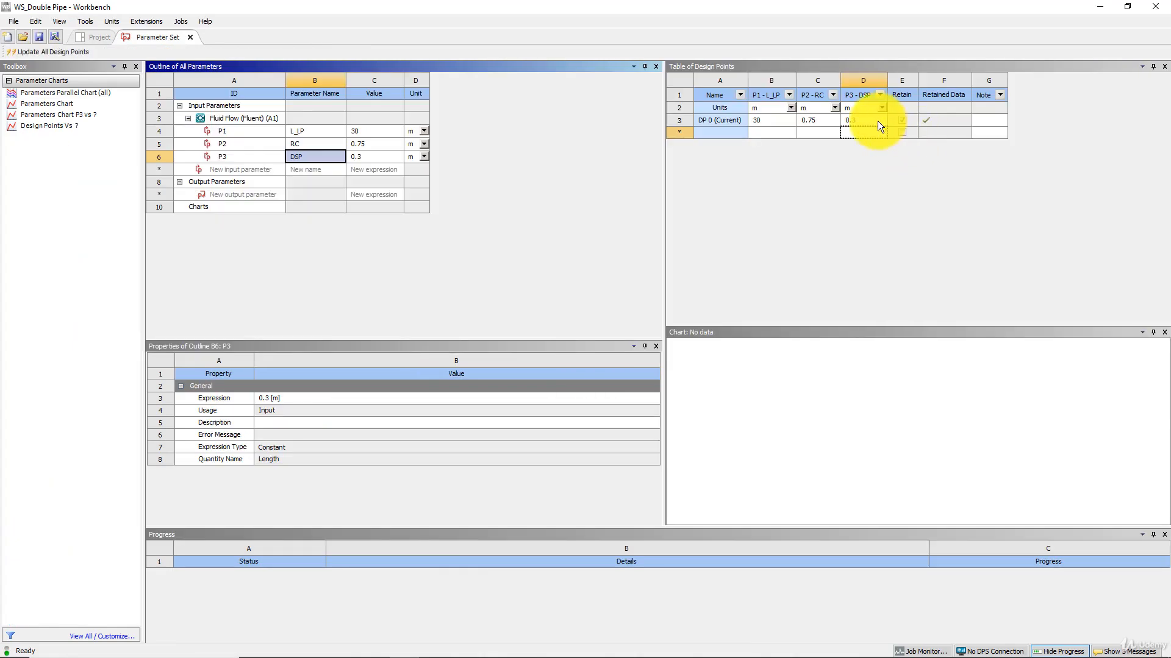
{"action": "left_click", "coordinate": [867, 119]}
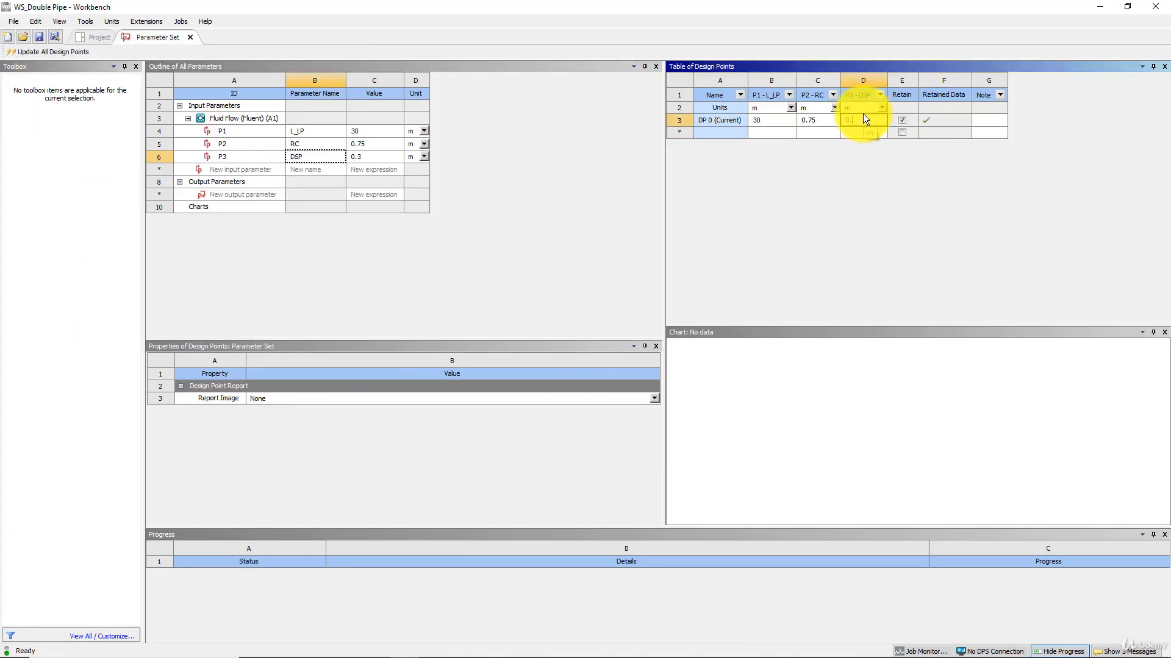
{"action": "type", "text": "0.85"}
{"action": "key", "text": "Return"}
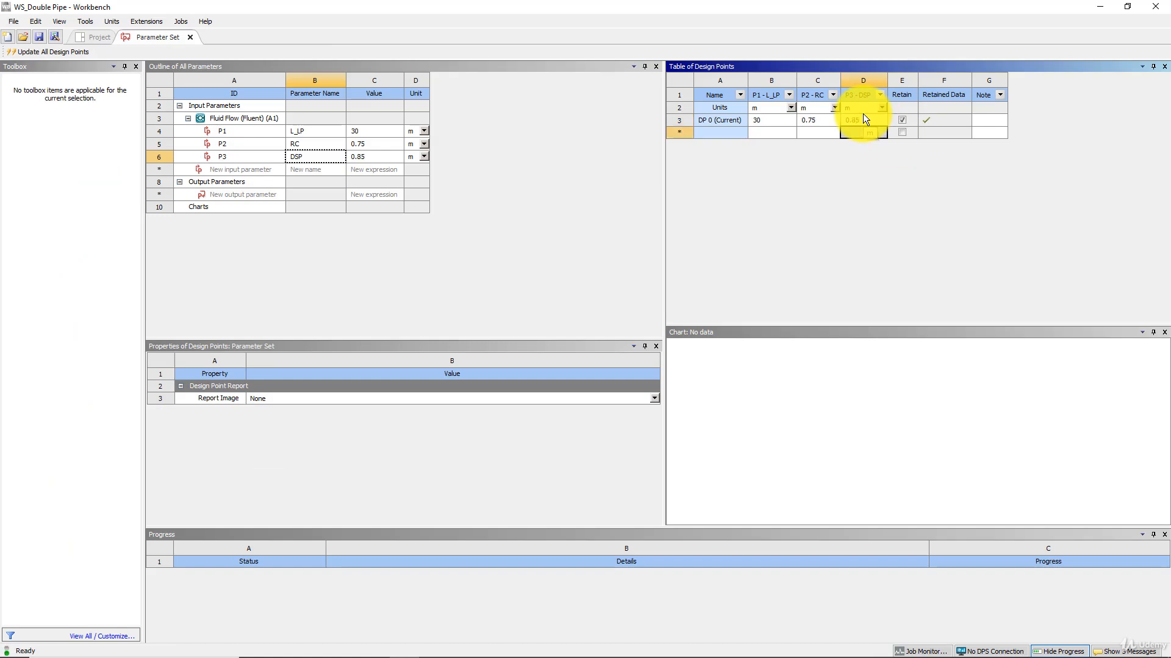
Update all design points with the new DSP value and update the Geometry component of the Fluid Flow (Fluent) system.
{"action": "left_click", "coordinate": [47, 51]}
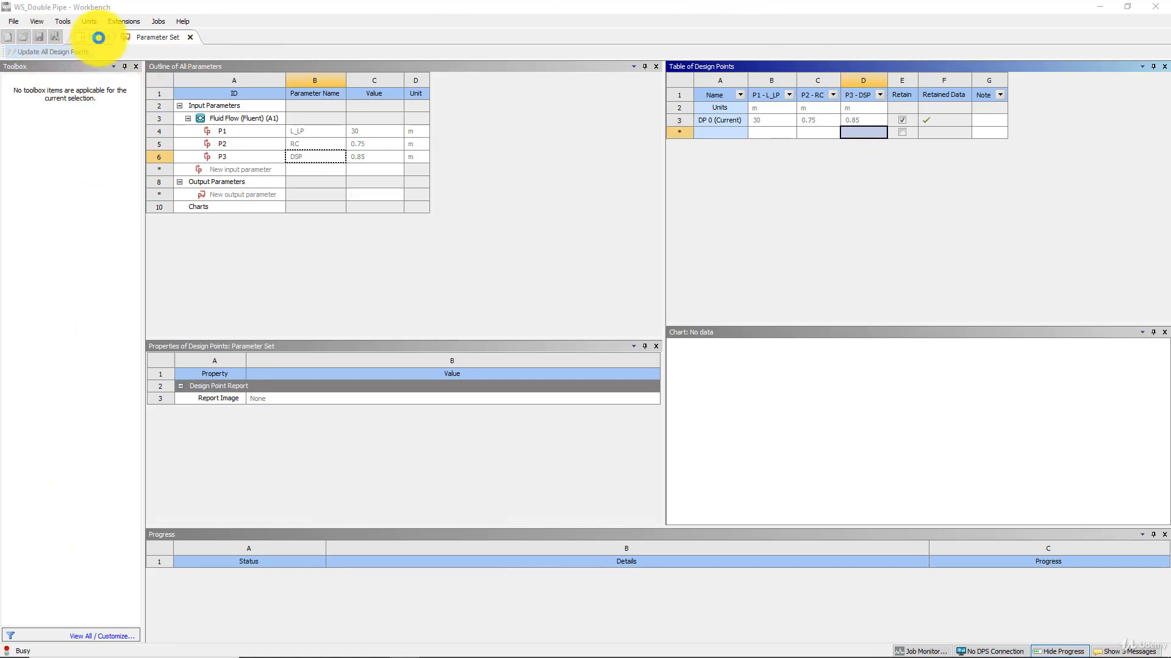
{"action": "left_click", "coordinate": [670, 366]}
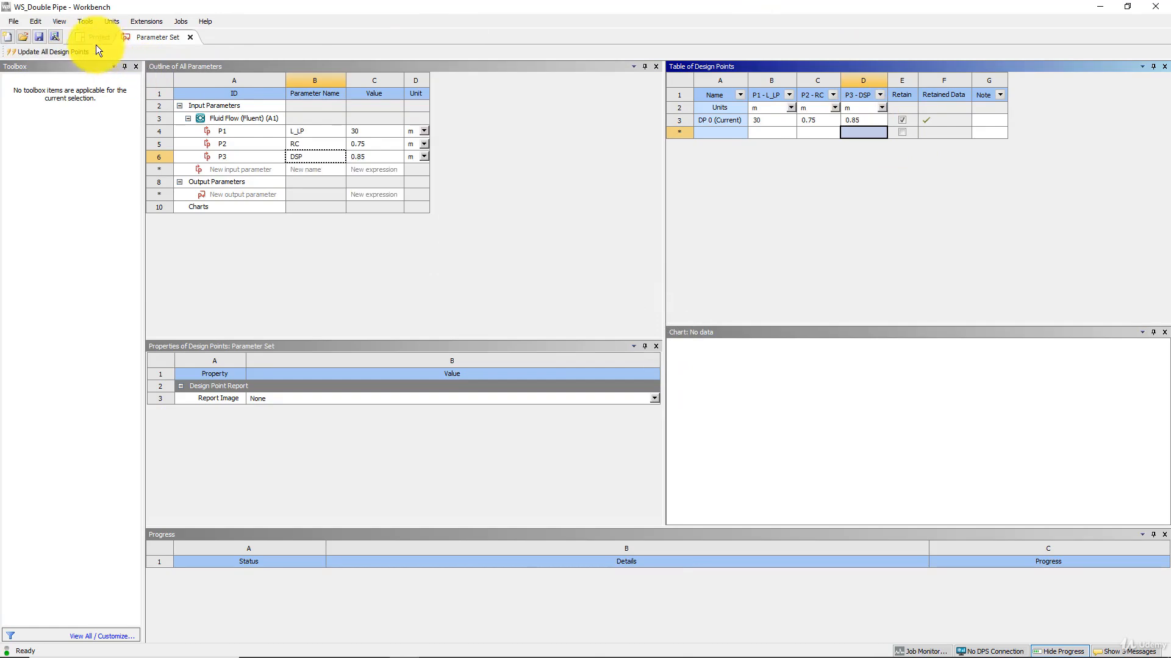
{"action": "left_click", "coordinate": [96, 38]}
{"action": "right_click", "coordinate": [229, 127]}
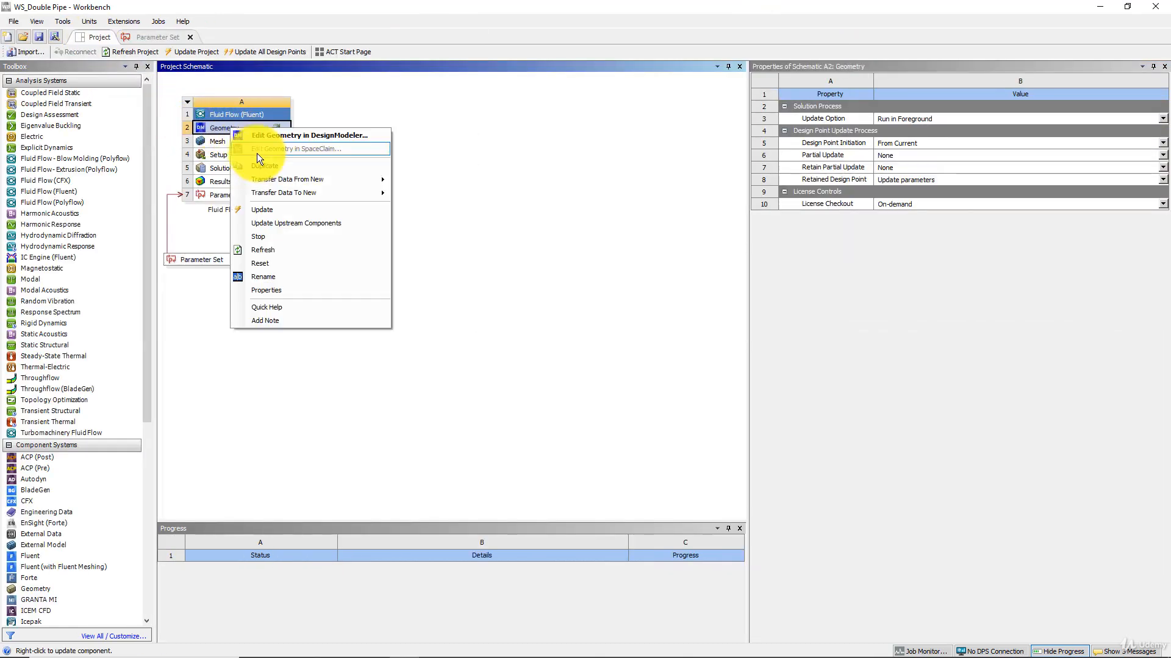
{"action": "left_click", "coordinate": [280, 204]}
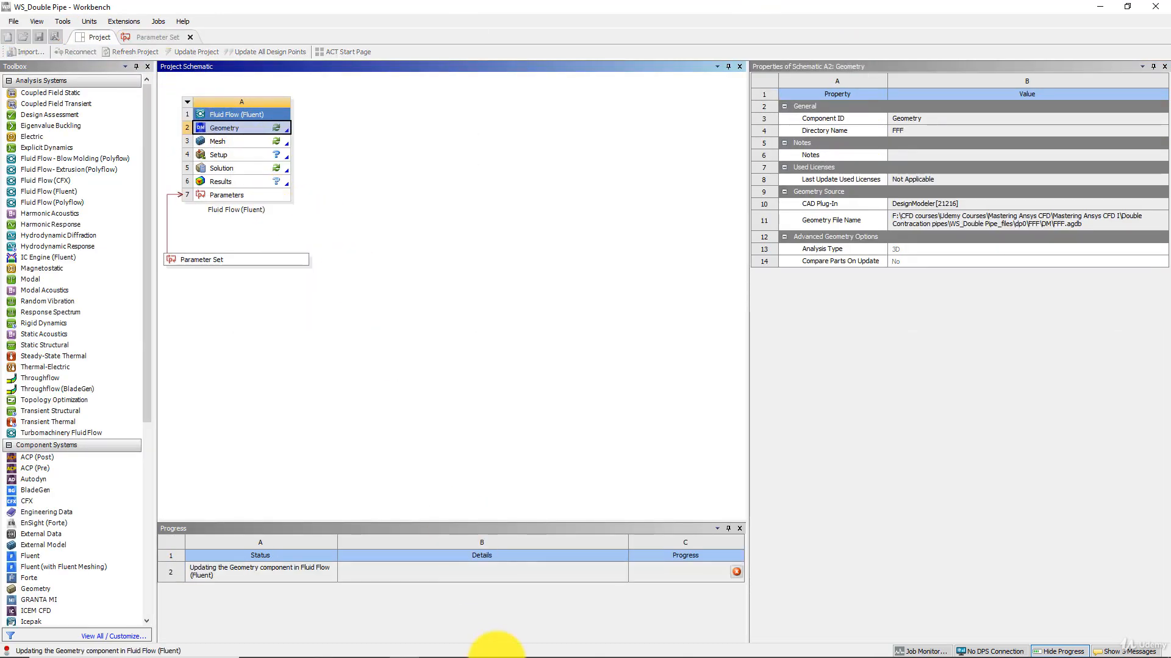
Switch to DesignModeler, view the pipe bend and check the Offset X value in the details of Plane6.
{"action": "left_click", "coordinate": [437, 647]}
{"action": "middle_click_drag", "start_coordinate": [784, 229], "coordinate": [689, 237]}
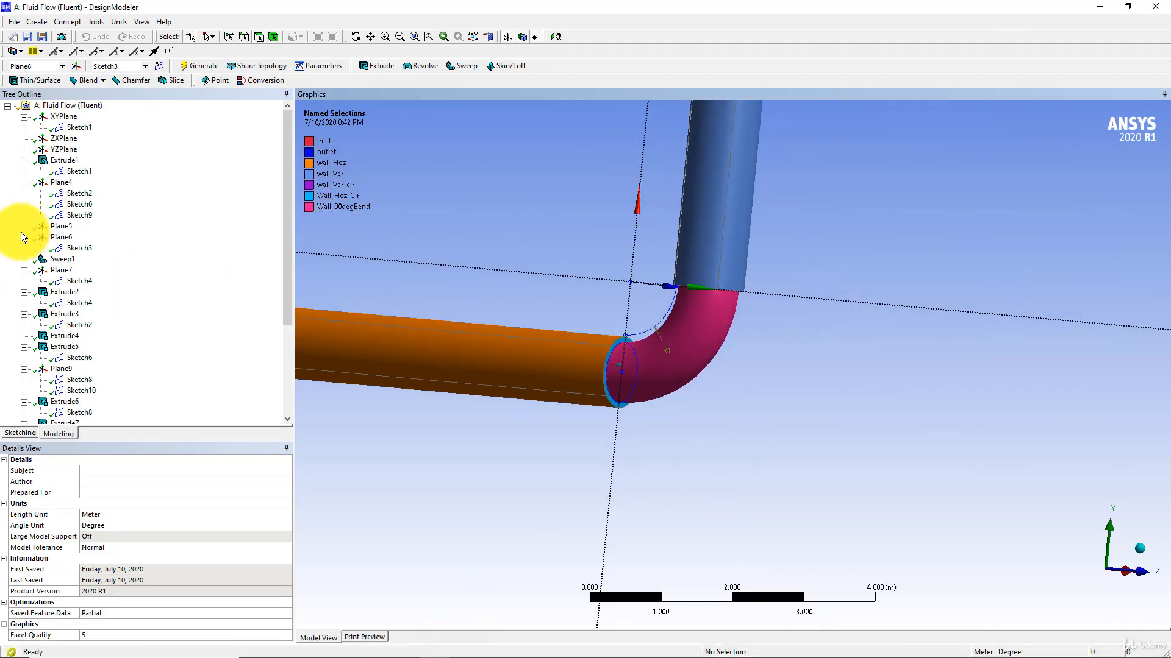
{"action": "left_click", "coordinate": [80, 193]}
{"action": "left_click", "coordinate": [63, 236]}
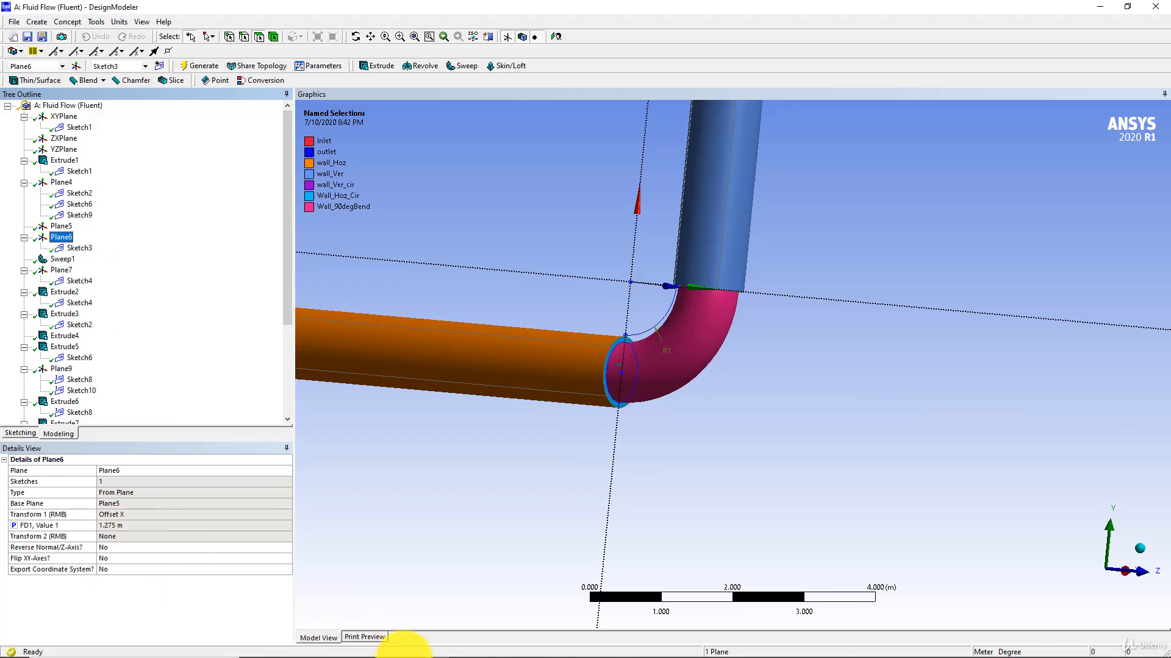
Switch to Calculator, compute 0.8 × 1.5 and 0.85 × 1.5 to verify the Plane6 offset, and close Calculator.
{"action": "left_click", "coordinate": [485, 646]}
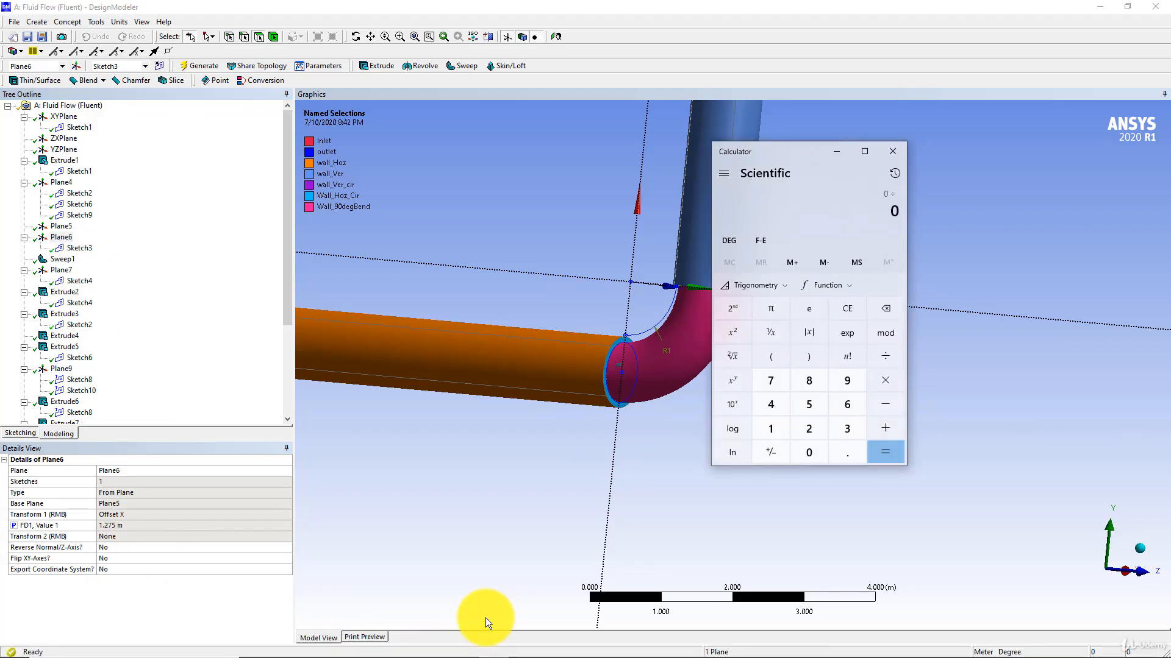
{"action": "key", "text": "Return"}
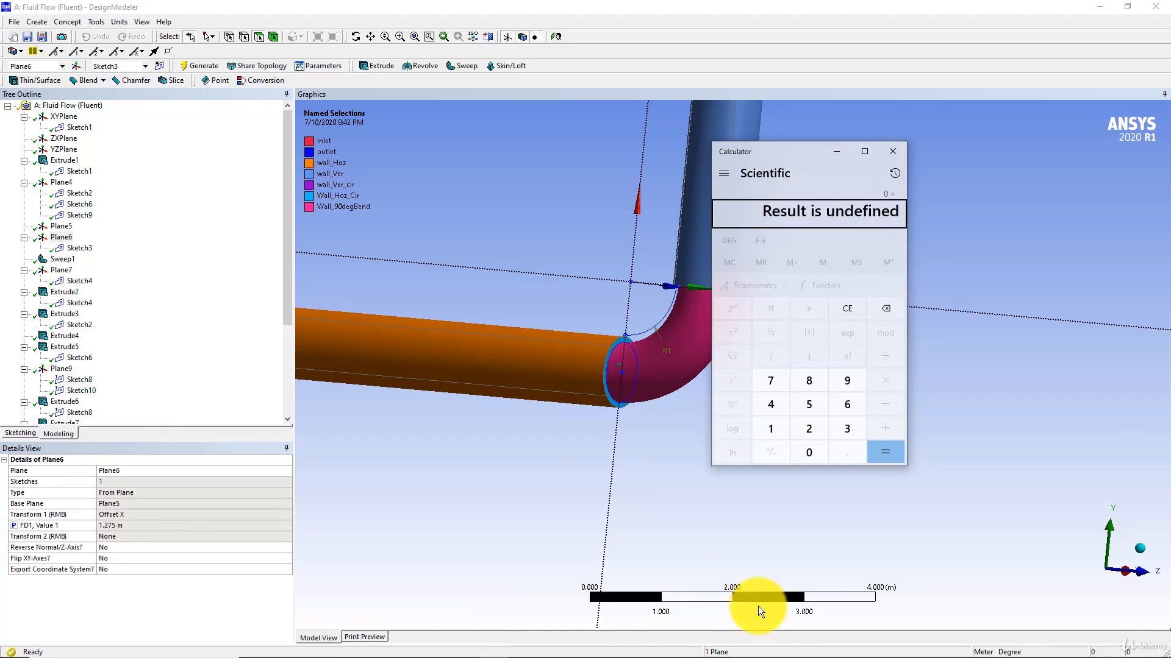
{"action": "left_click", "coordinate": [857, 309]}
{"action": "type", "text": "0.8*1.5"}
{"action": "key", "text": "Return"}
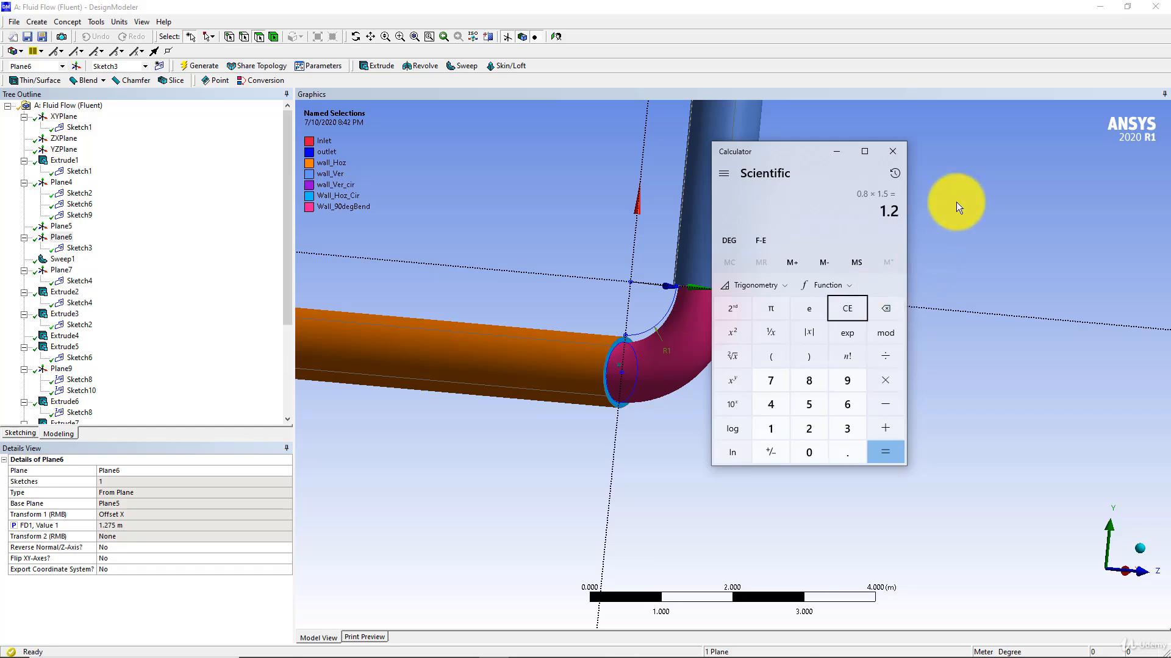
{"action": "type", "text": "0.85*1."}
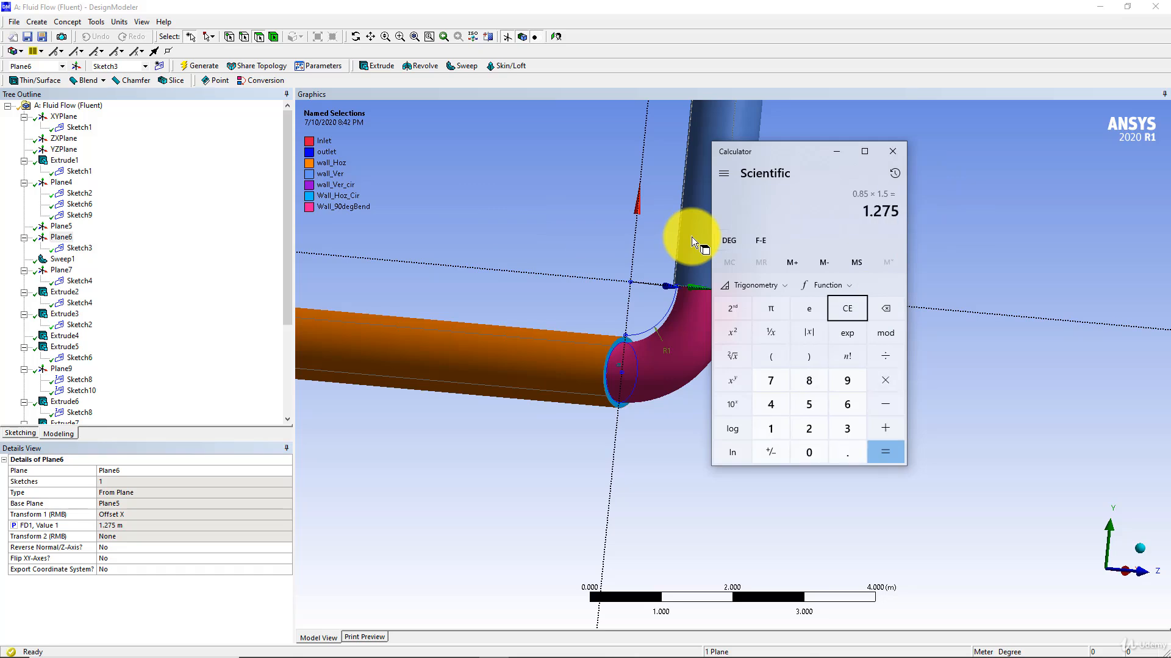
{"action": "left_click", "coordinate": [892, 152]}
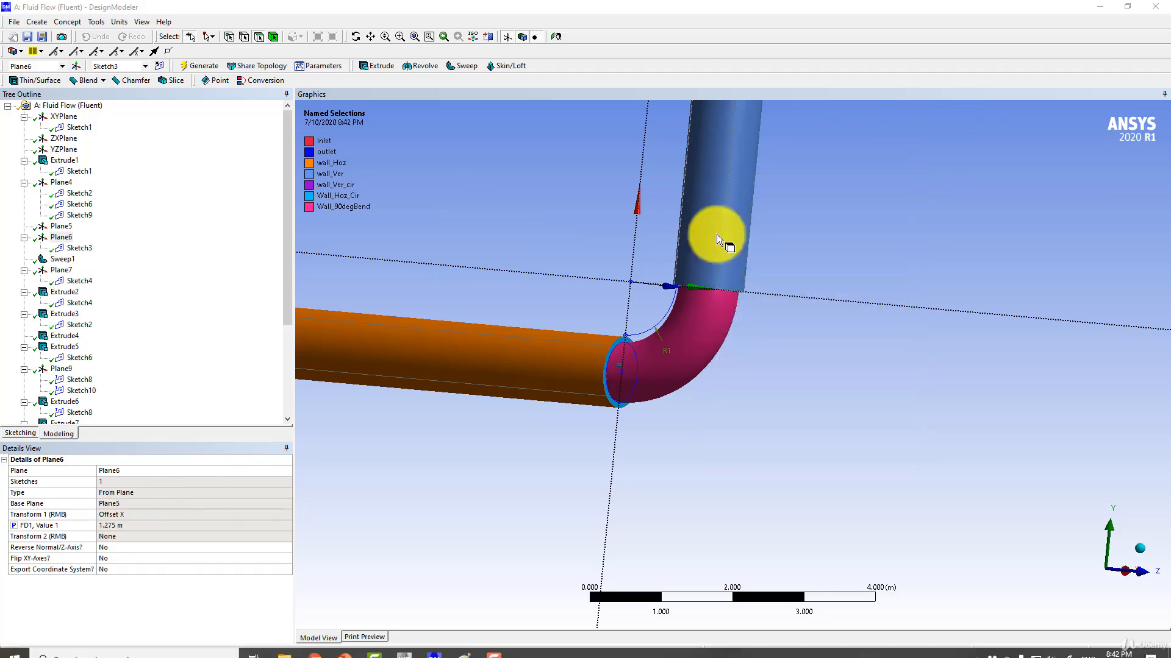
{"action": "scroll", "coordinate": [701, 244], "scroll_direction": "down", "scroll_amount": 5}
{"action": "middle_click_drag", "start_coordinate": [758, 292], "coordinate": [622, 316]}
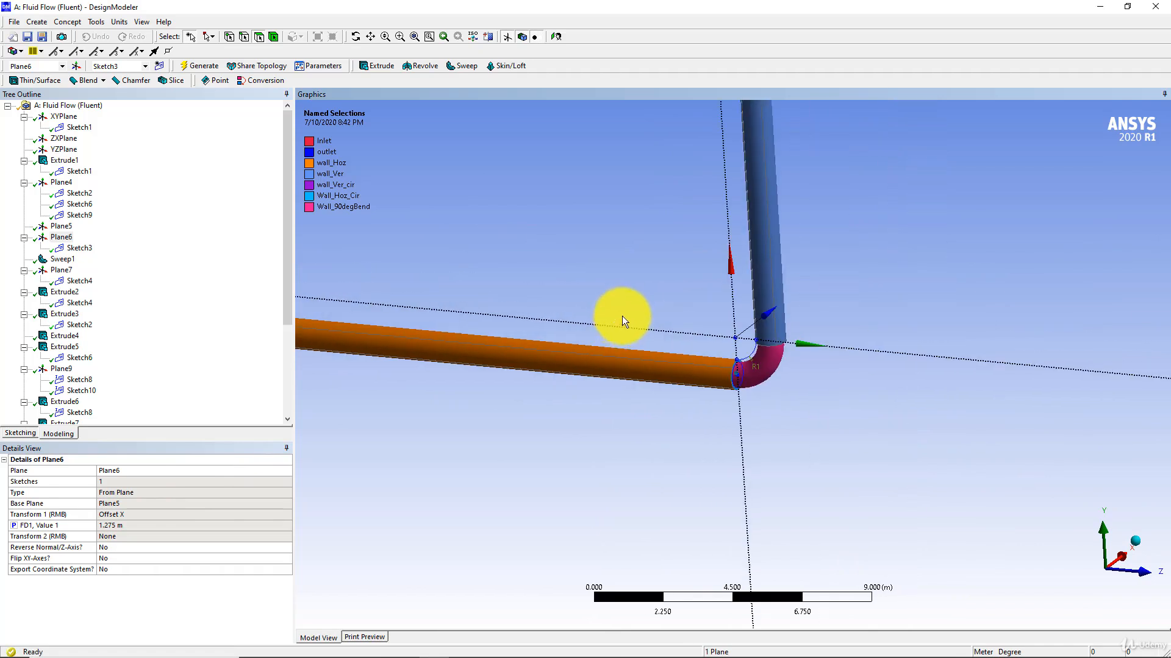